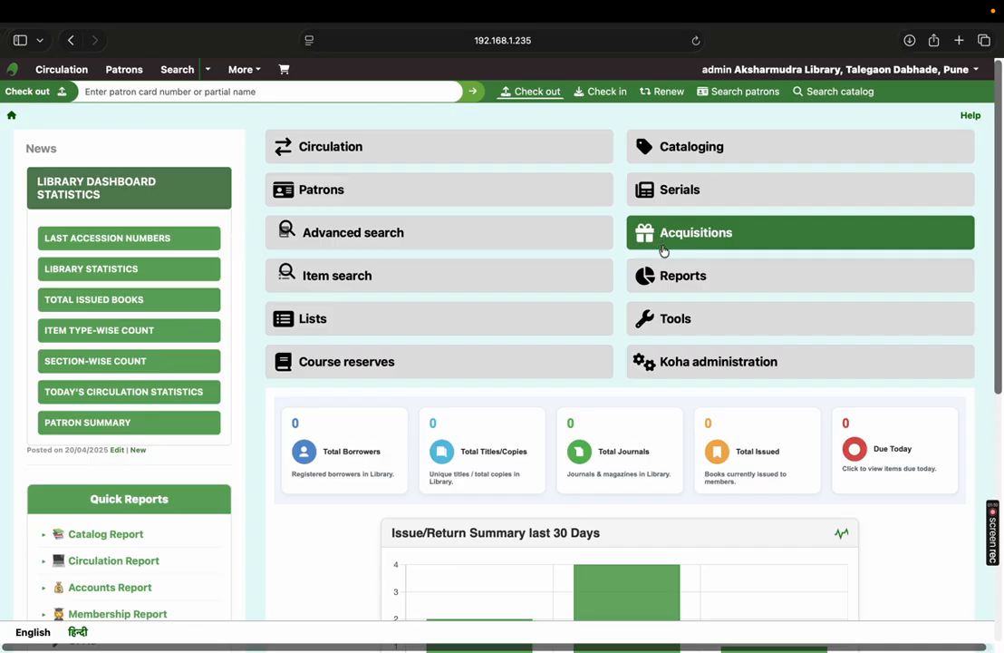
# - Open Acquisitions and log in again with the saved username and password, choosing the library
pyautogui.click(683, 245)
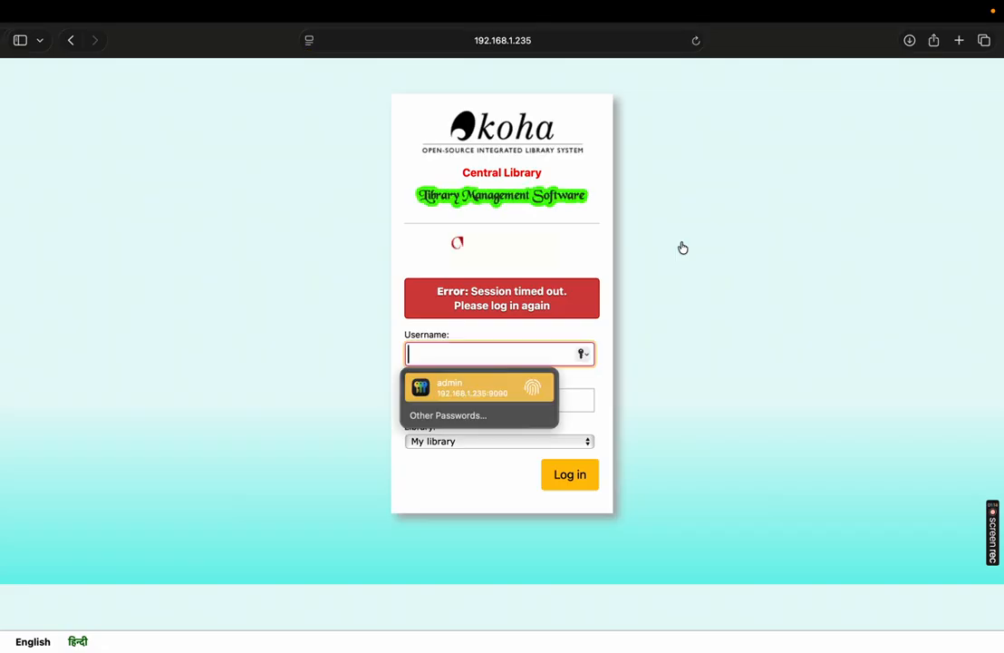
pyautogui.press('Return')
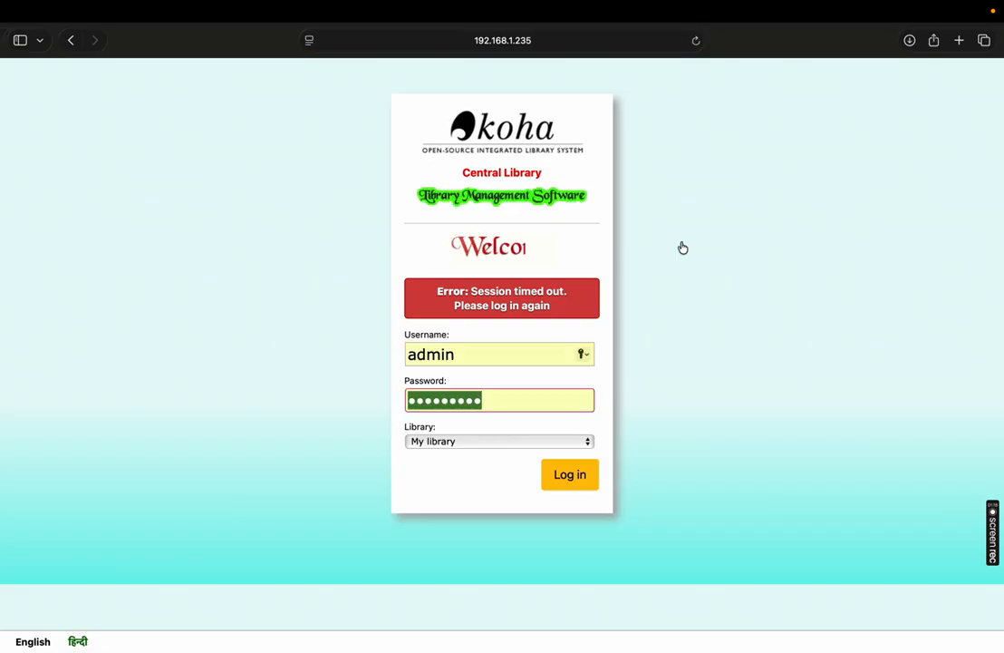
pyautogui.click(478, 443)
pyautogui.click(478, 459)
pyautogui.click(585, 475)
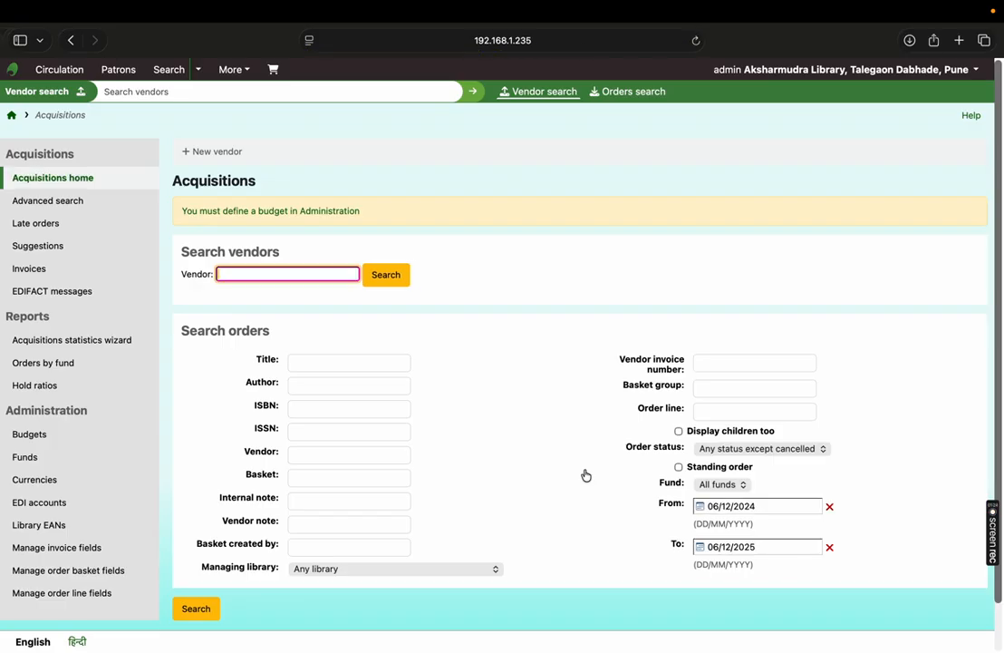
# - Start a new vendor record and name it International Journal of LIS
pyautogui.click(236, 156)
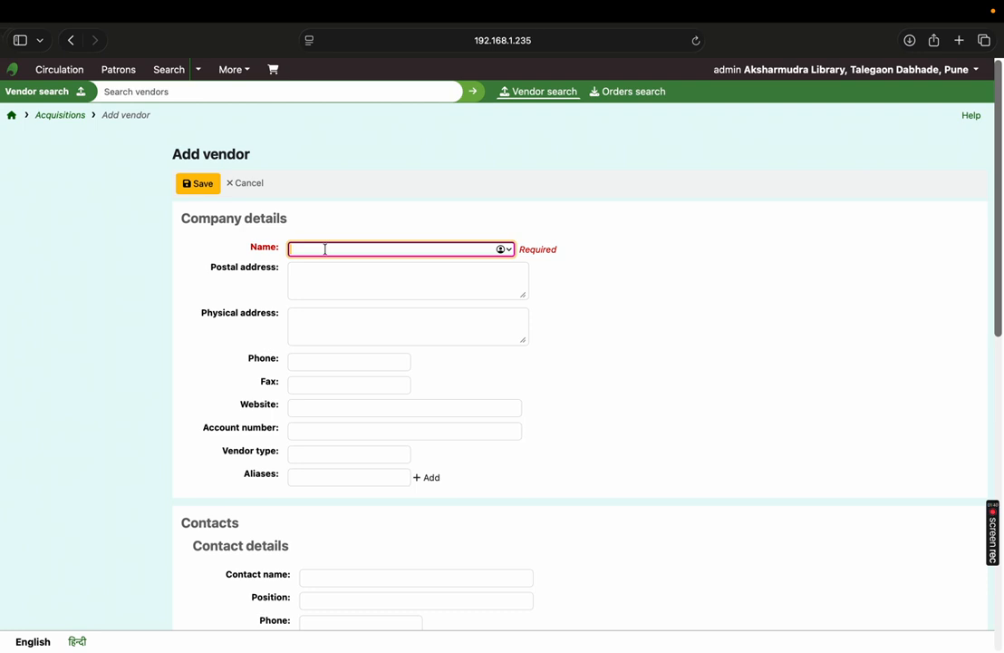
pyautogui.write('Interntation')
pyautogui.press('BackSpace')
pyautogui.press('BackSpace')
pyautogui.press('BackSpace')
pyautogui.press('BackSpace')
pyautogui.press('BackSpace')
pyautogui.press('BackSpace')
pyautogui.press('BackSpace')
pyautogui.press('BackSpace')
pyautogui.write('national Journal of LIS')
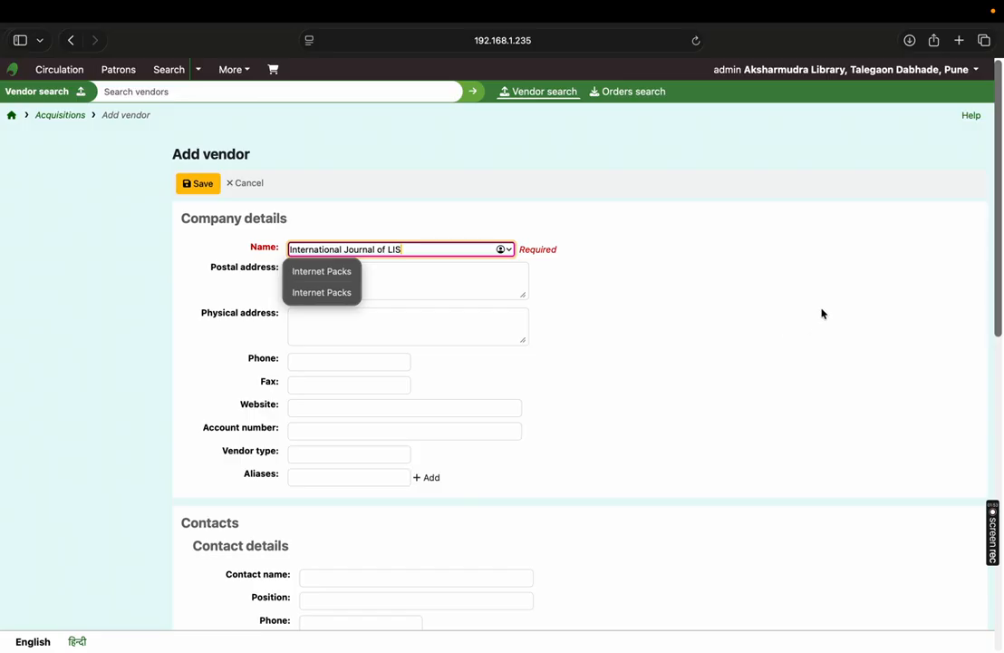
pyautogui.click(692, 298)
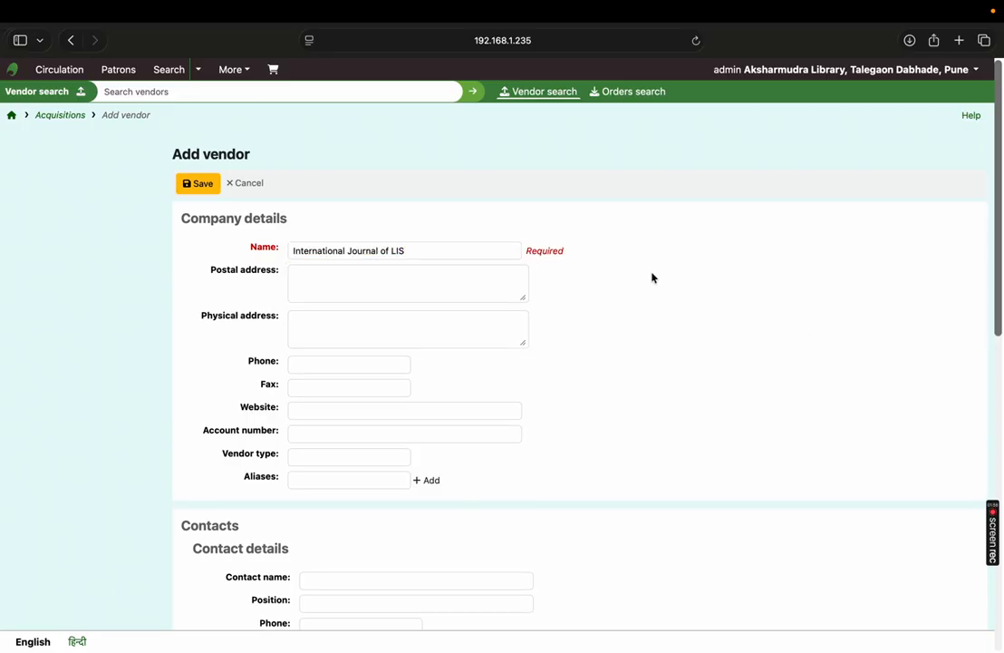
# - Enter the vendor's city as its postal address
pyautogui.moveTo(999, 222); pyautogui.dragTo(1001, 252)
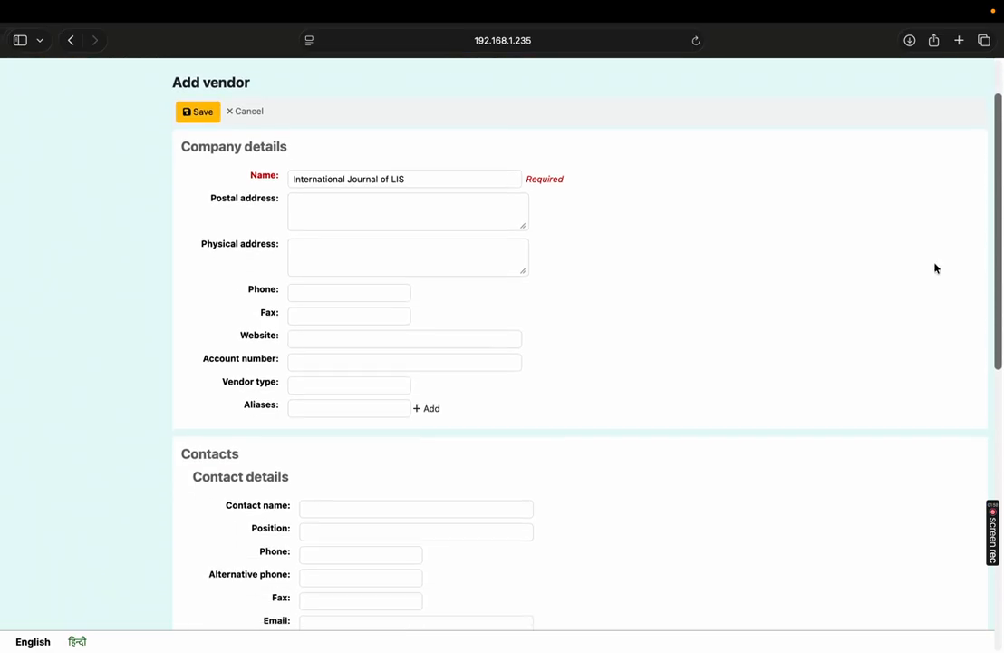
pyautogui.click(367, 211)
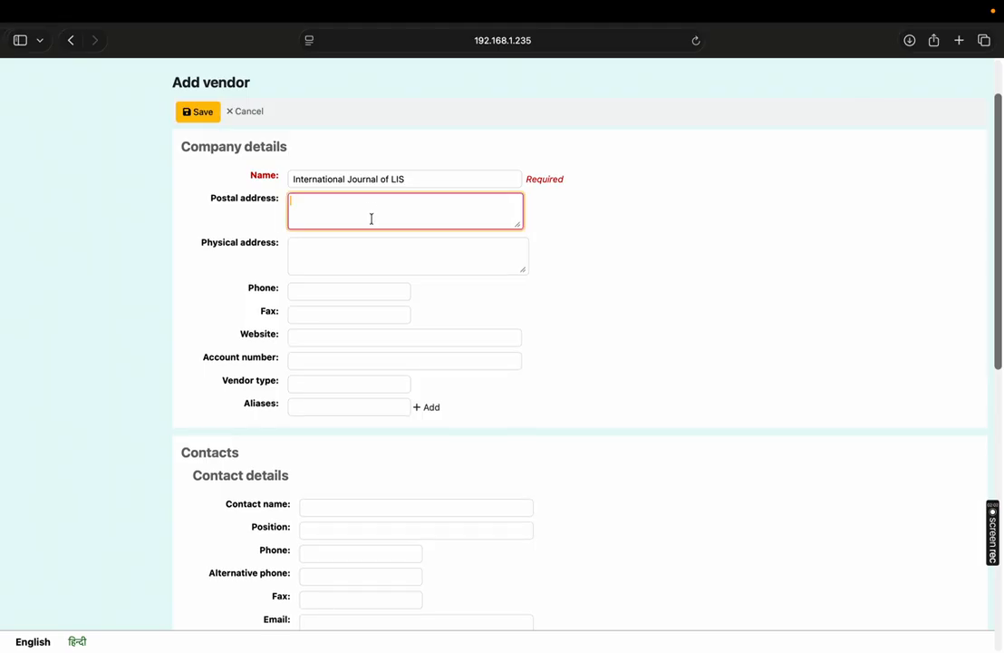
pyautogui.write('Mumbai')
# - Look through the vendor form's remaining company details, contact fields and ordering information
pyautogui.click(320, 262)
pyautogui.click(312, 293)
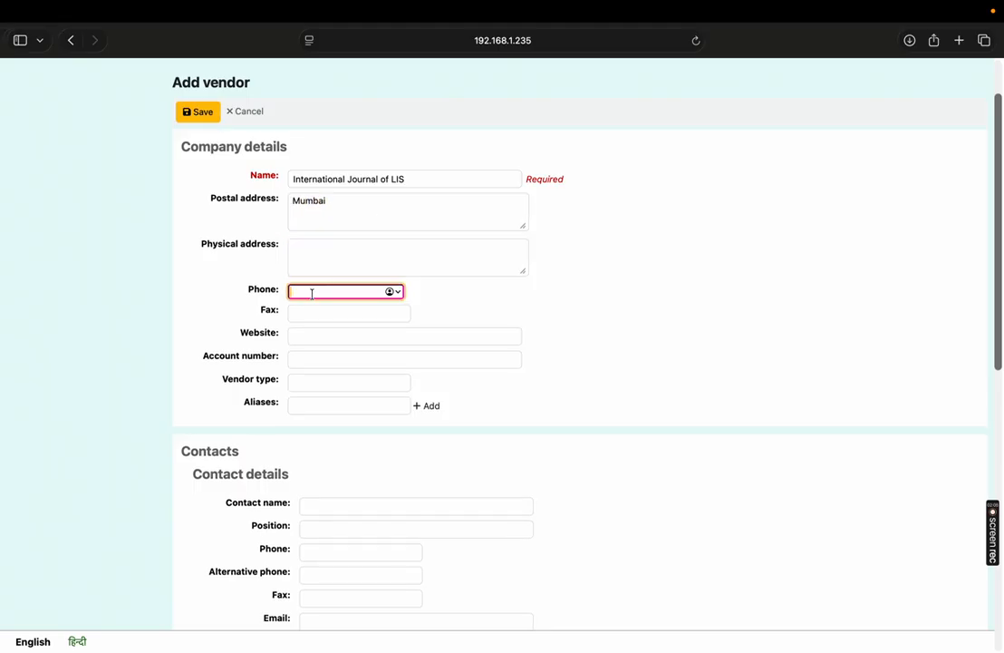
pyautogui.click(308, 336)
pyautogui.click(307, 360)
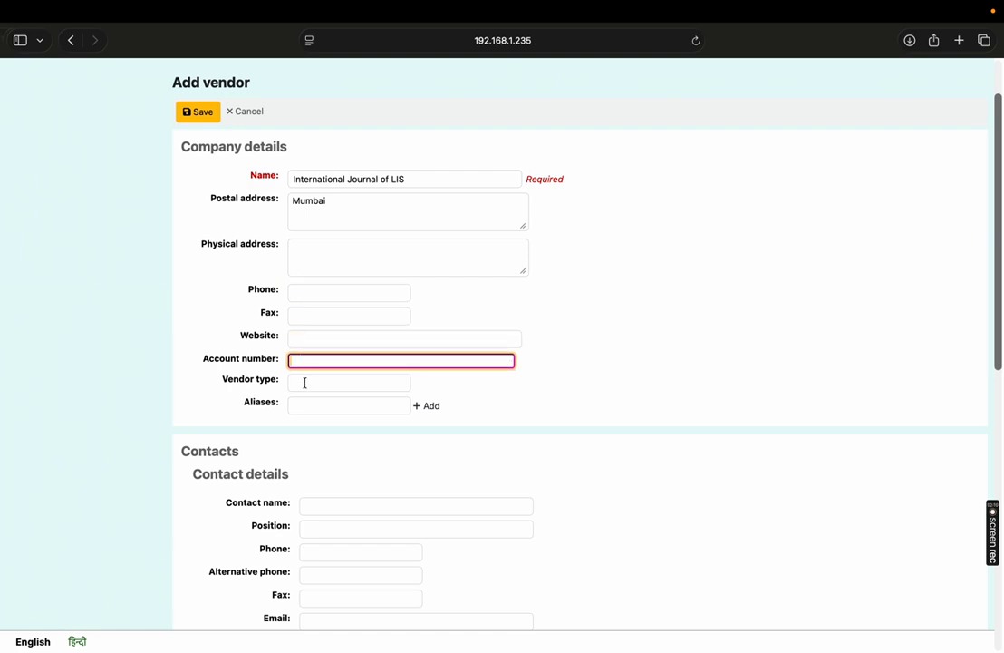
pyautogui.click(304, 382)
pyautogui.click(309, 405)
pyautogui.scroll(-1, 1001, 372)
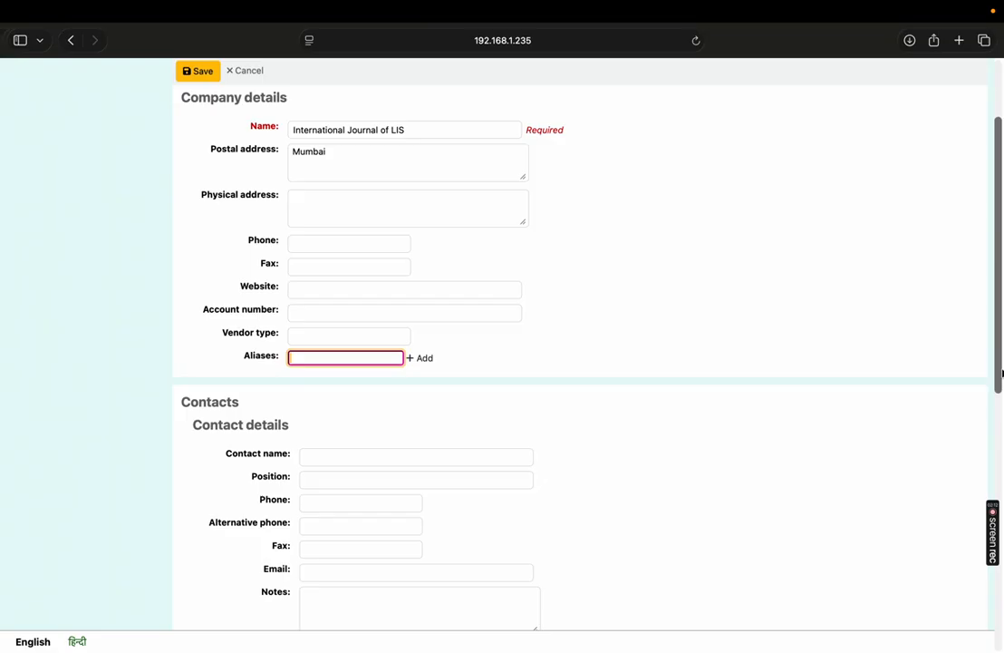
pyautogui.scroll(-4, 1002, 371)
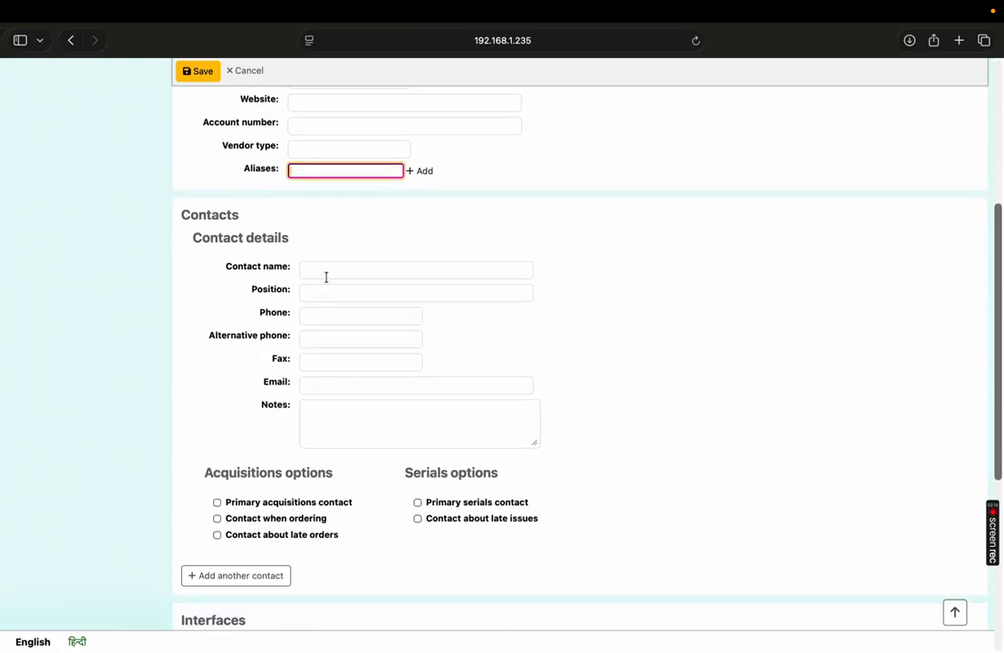
pyautogui.click(326, 273)
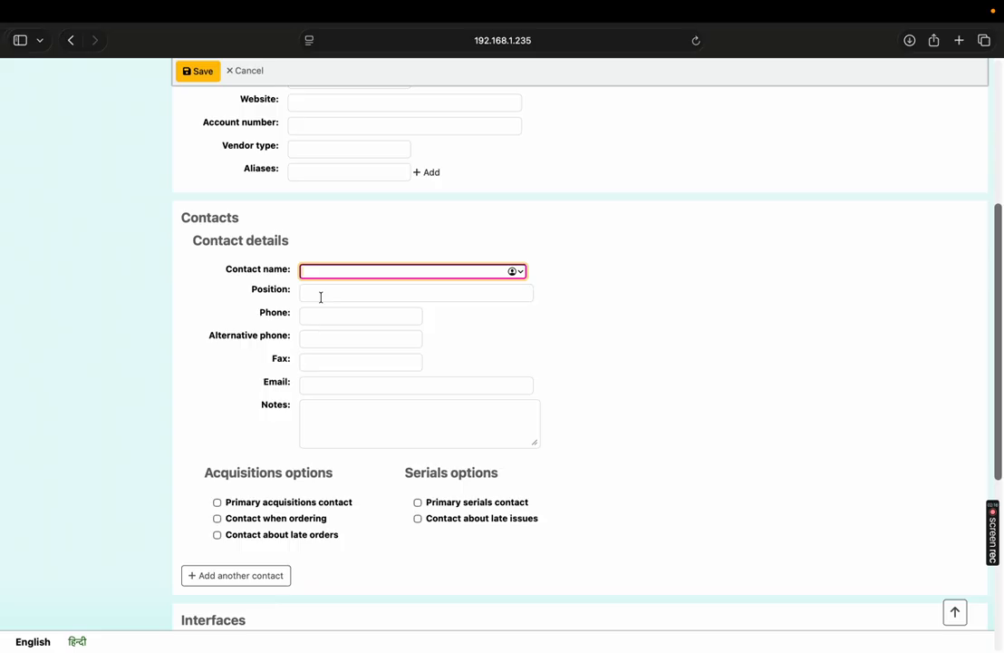
pyautogui.click(324, 296)
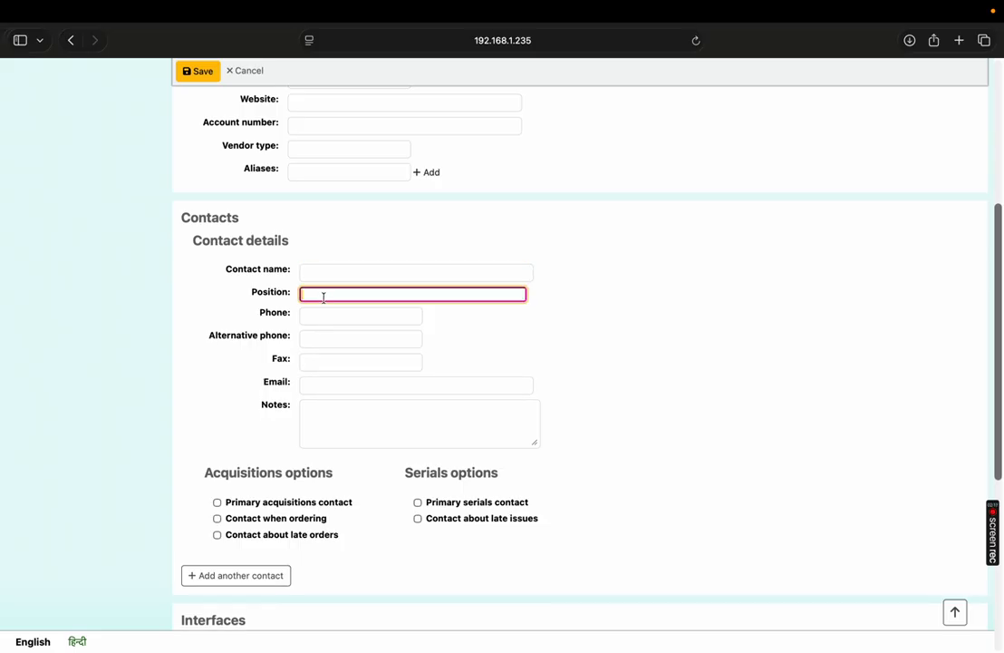
pyautogui.click(359, 390)
pyautogui.scroll(-8, 997, 381)
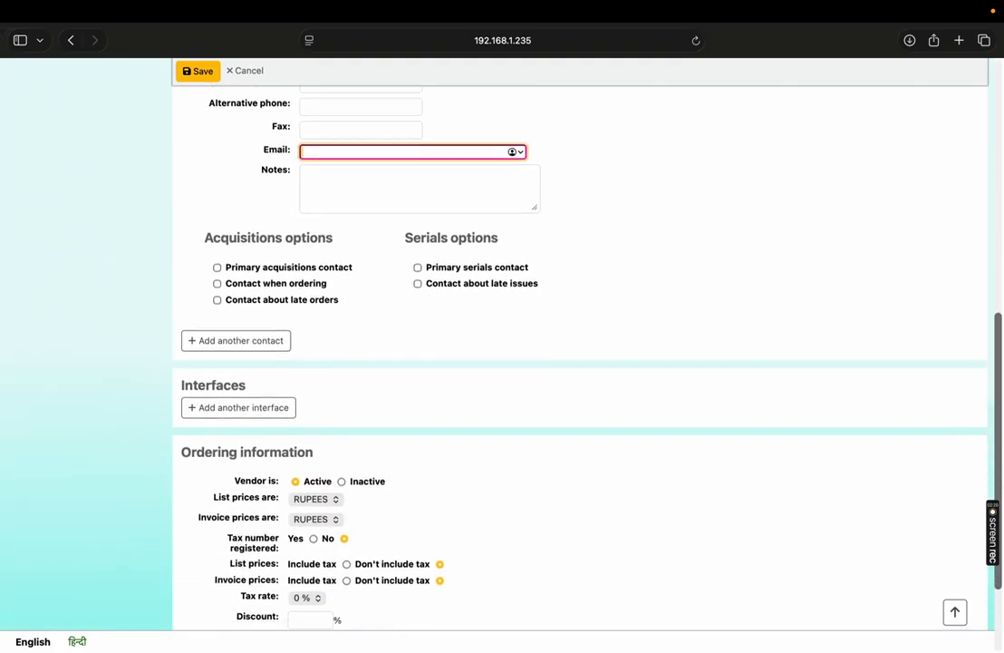
# - Save the new vendor record
pyautogui.scroll(4, 997, 382)
pyautogui.scroll(8, 902, 265)
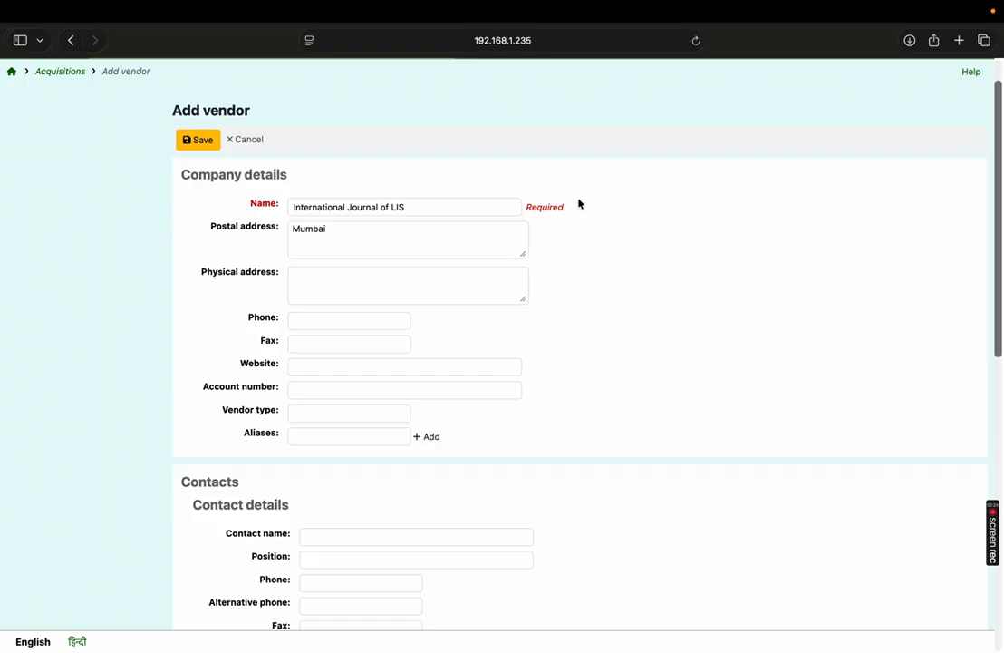
pyautogui.click(199, 141)
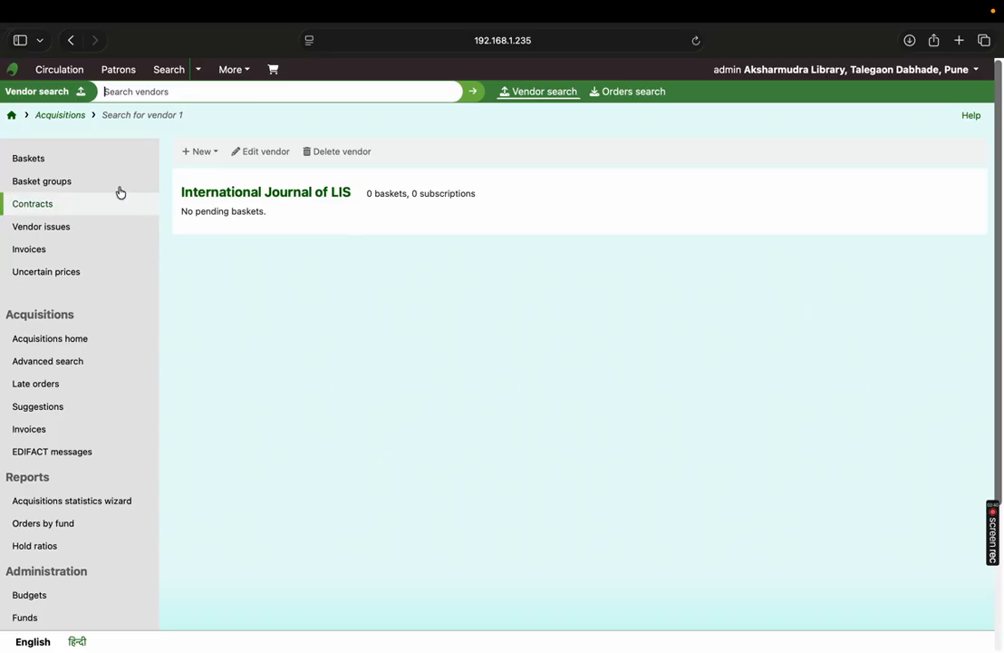
# - Go to Cataloging and create a new record using the Serials framework
pyautogui.click(11, 117)
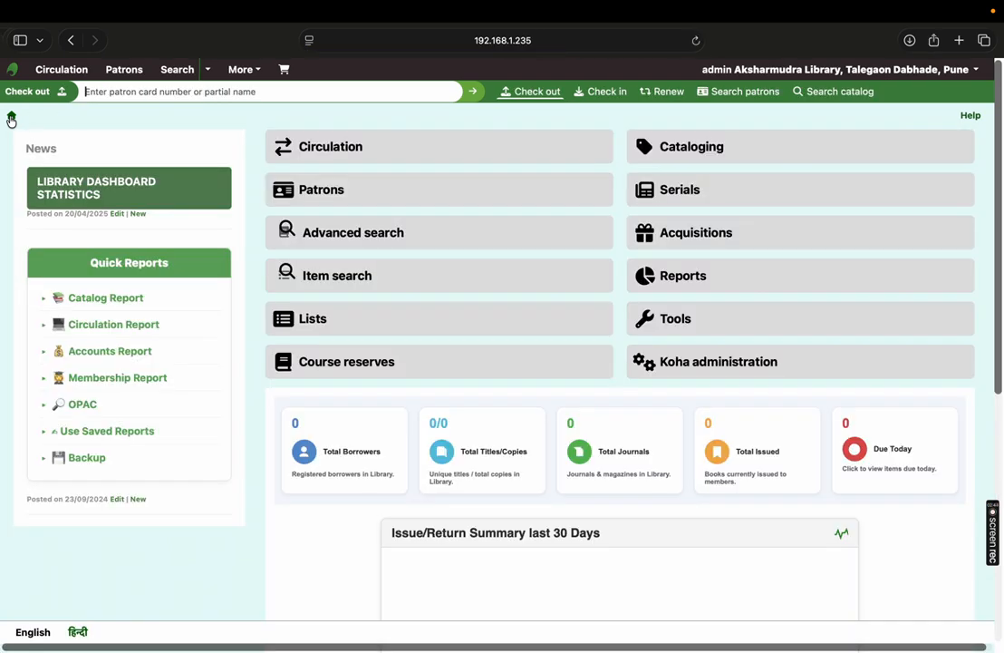
pyautogui.click(674, 156)
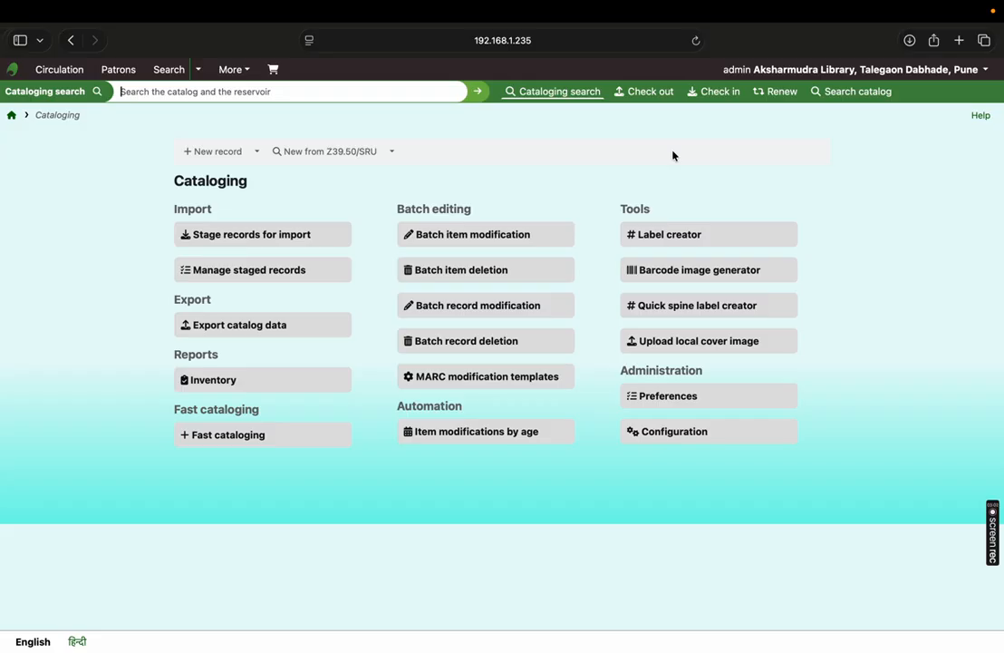
pyautogui.click(258, 156)
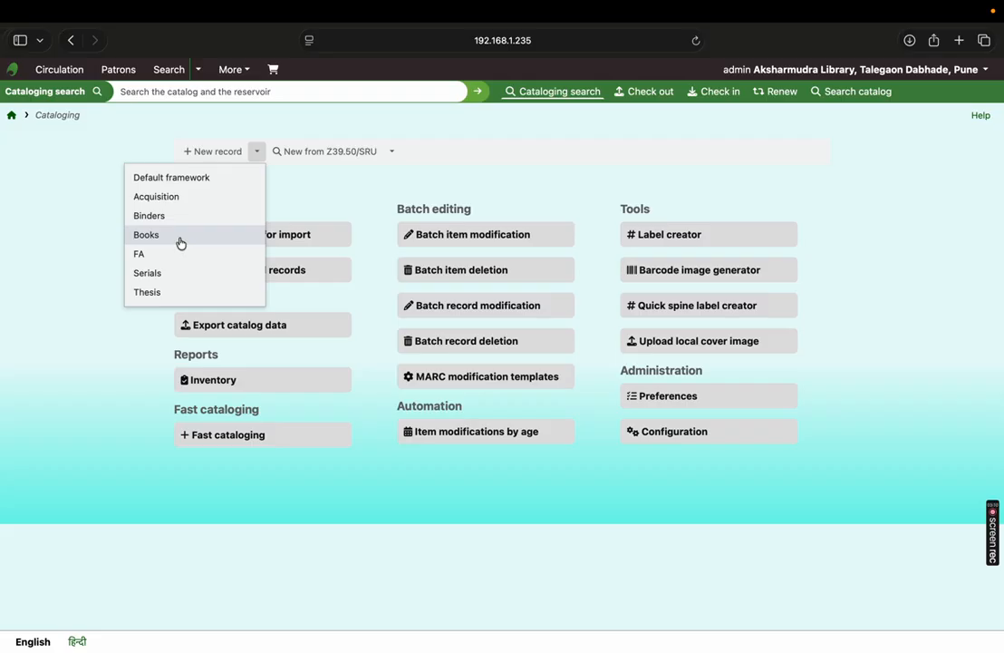
pyautogui.click(183, 283)
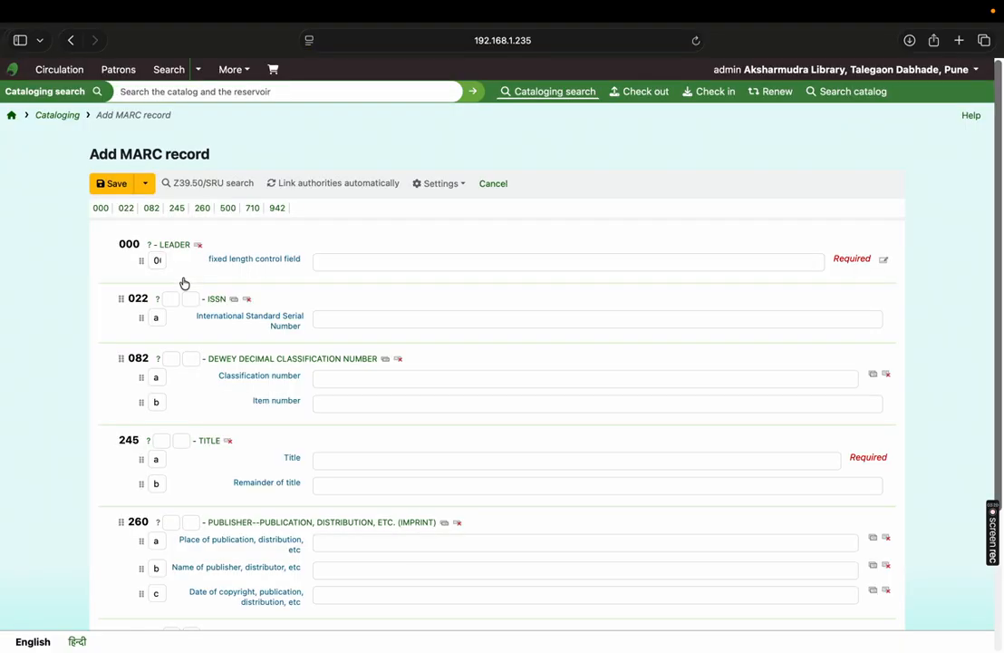
# - Fill the required leader control field (000) with its default value
pyautogui.scroll(-3, 1001, 158)
pyautogui.scroll(3, 1002, 158)
pyautogui.scroll(-3, 954, 440)
pyautogui.scroll(3, 989, 250)
pyautogui.scroll(-4, 989, 250)
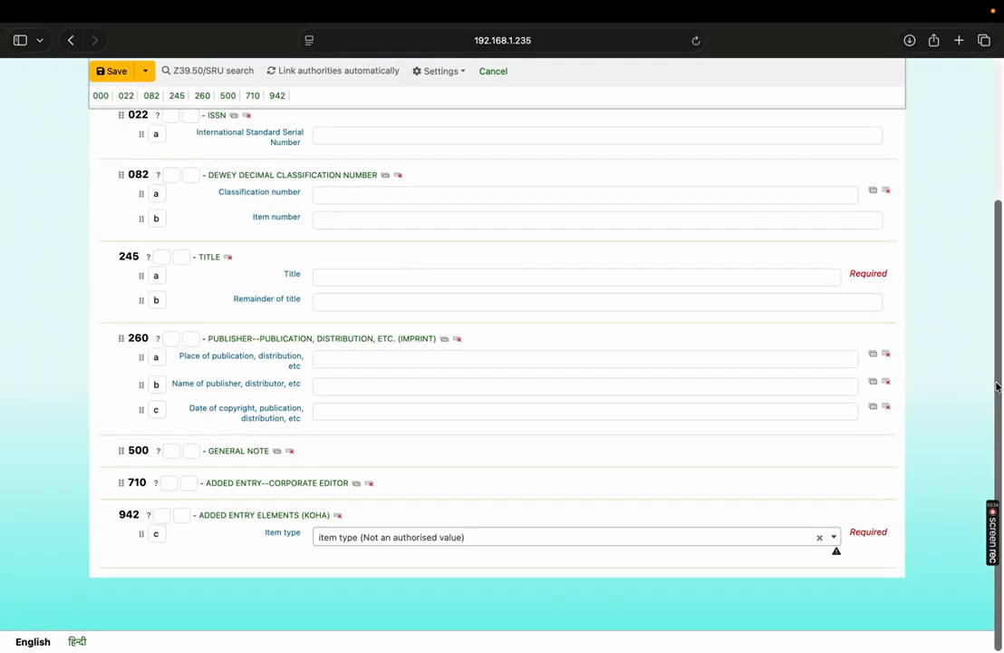
pyautogui.scroll(5, 544, 299)
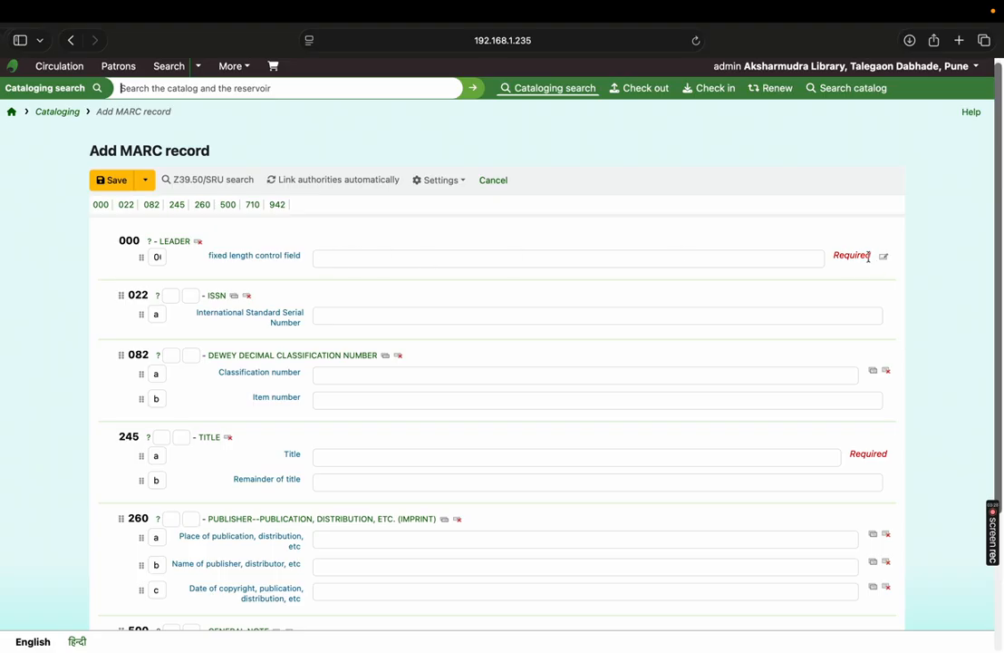
pyautogui.click(695, 259)
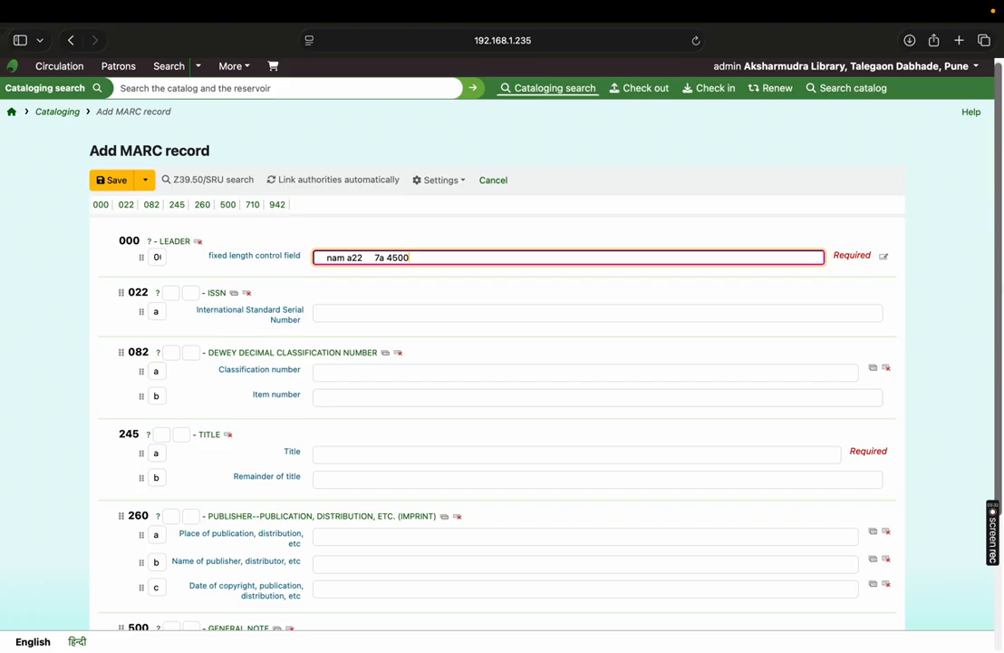
# - Enter XXX-YYY-ZZZ as the International Standard Serial Number in field 022
pyautogui.scroll(-2, 997, 327)
pyautogui.click(398, 251)
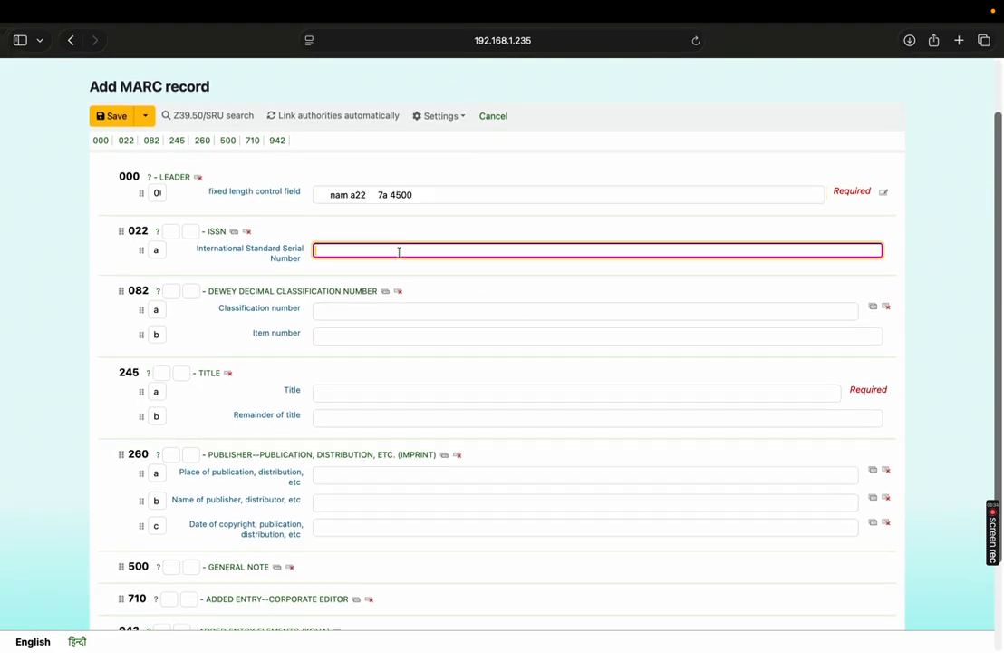
pyautogui.write('XXX')
pyautogui.moveTo(1000, 256); pyautogui.dragTo(997, 326)
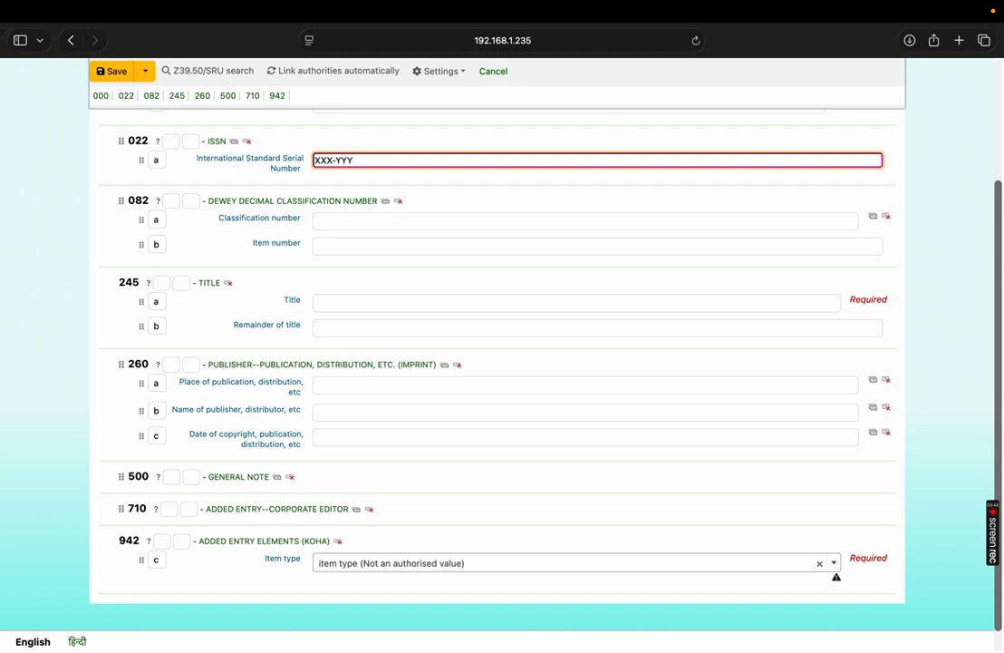
pyautogui.write('ZZZ')
pyautogui.moveTo(1001, 275); pyautogui.dragTo(1003, 294)
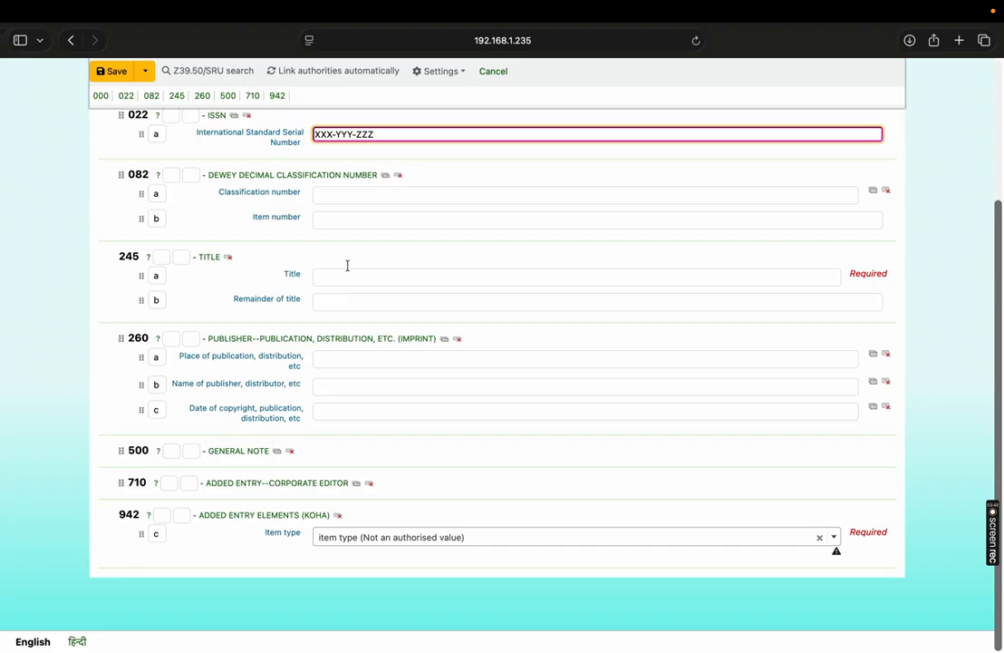
# - Enter International Journal of LIS as the title in field 245
pyautogui.click(335, 196)
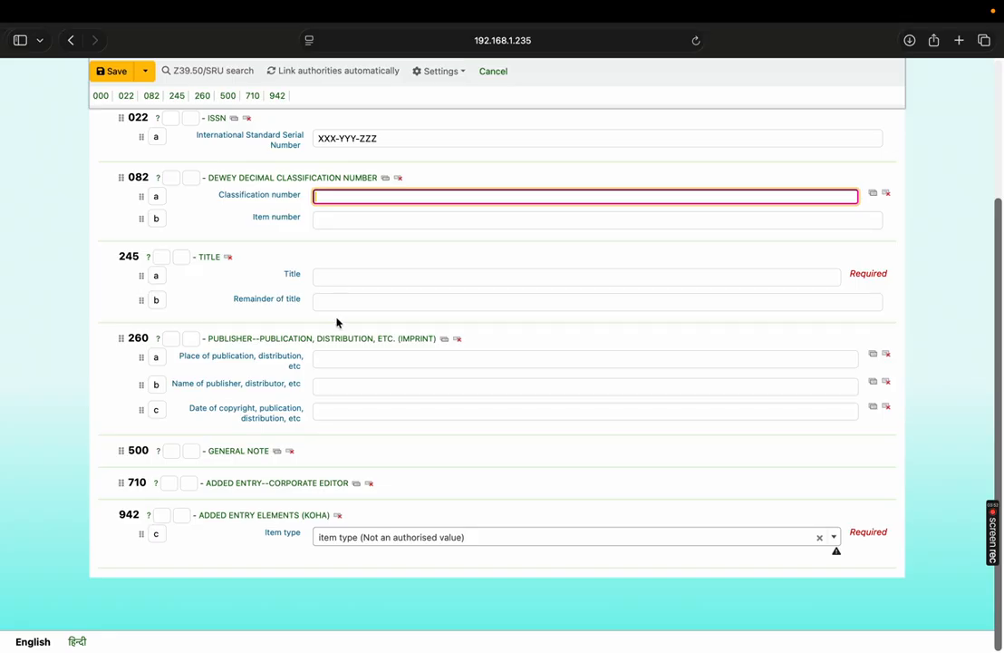
pyautogui.click(348, 277)
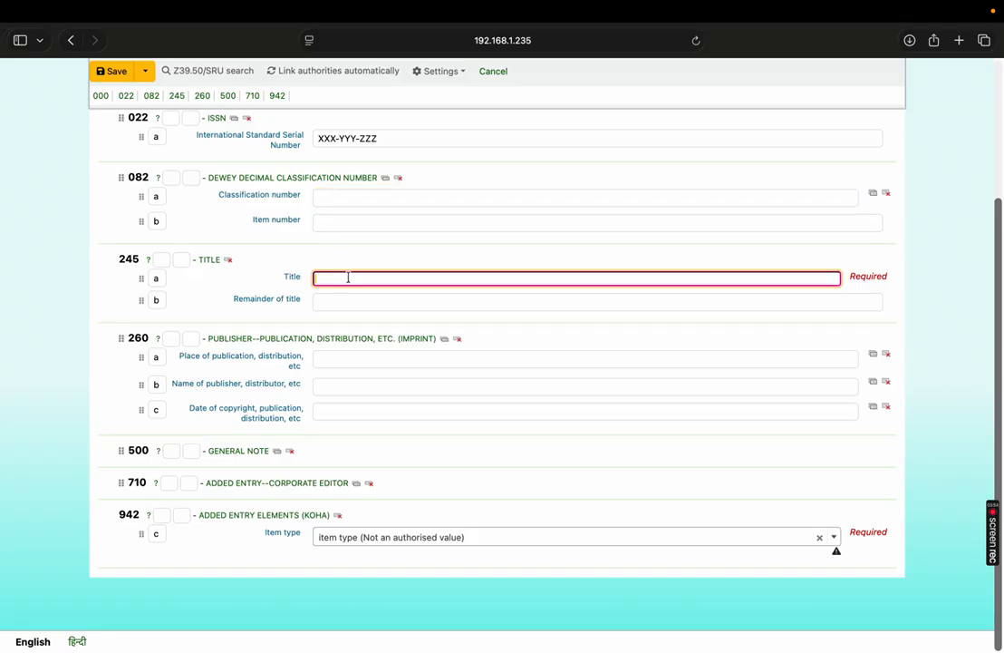
pyautogui.write('International Jour')
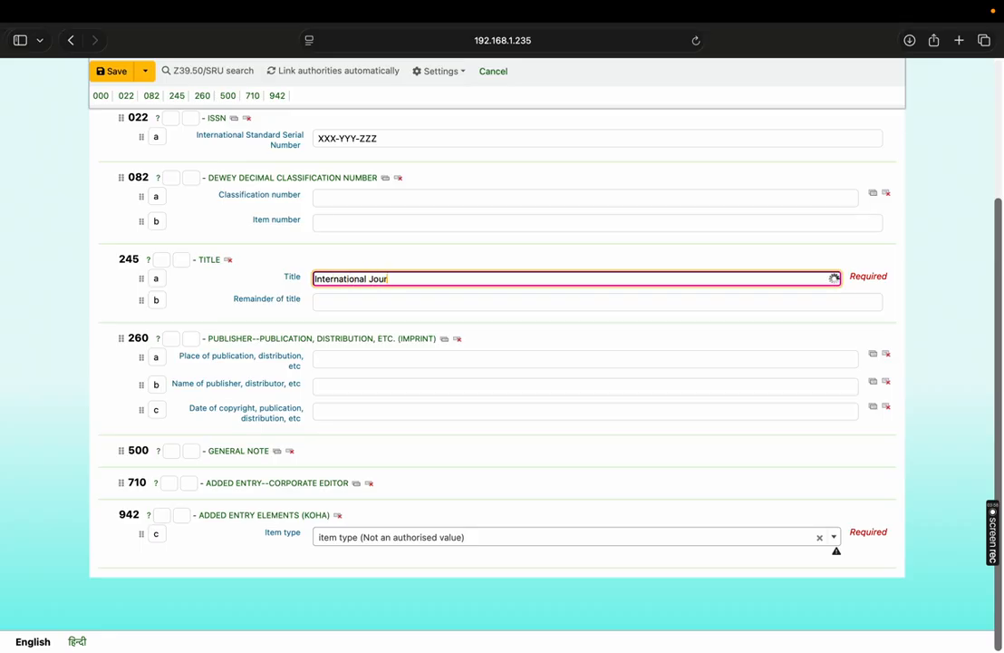
pyautogui.write('nal of LIS')
# - Enter Mumbai as the place of publication in field 260, correcting its spelling
pyautogui.click(337, 358)
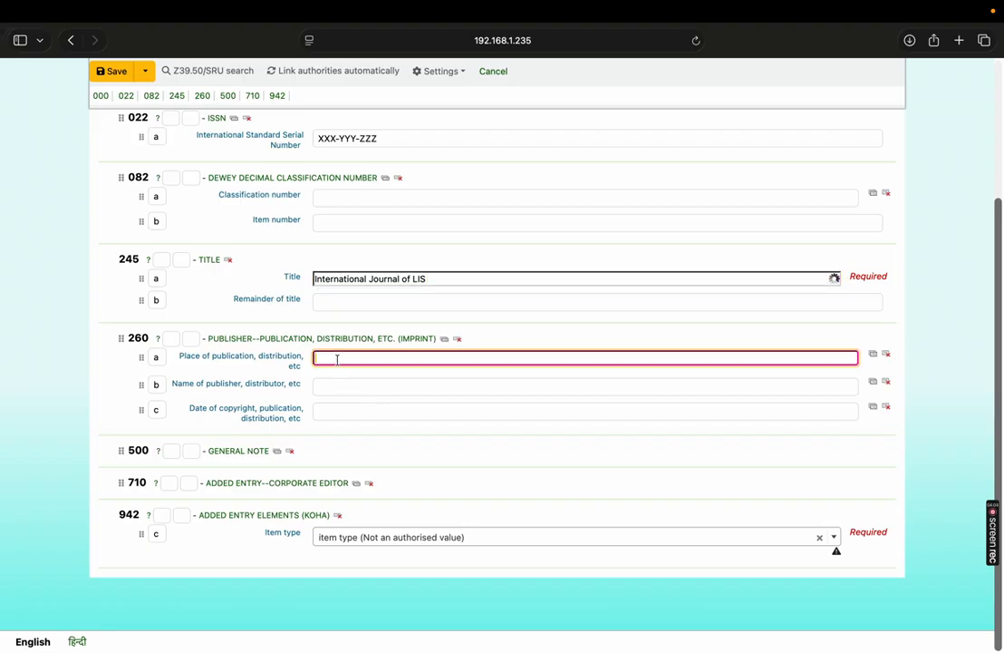
pyautogui.write('Mumabi')
pyautogui.press('Tab')
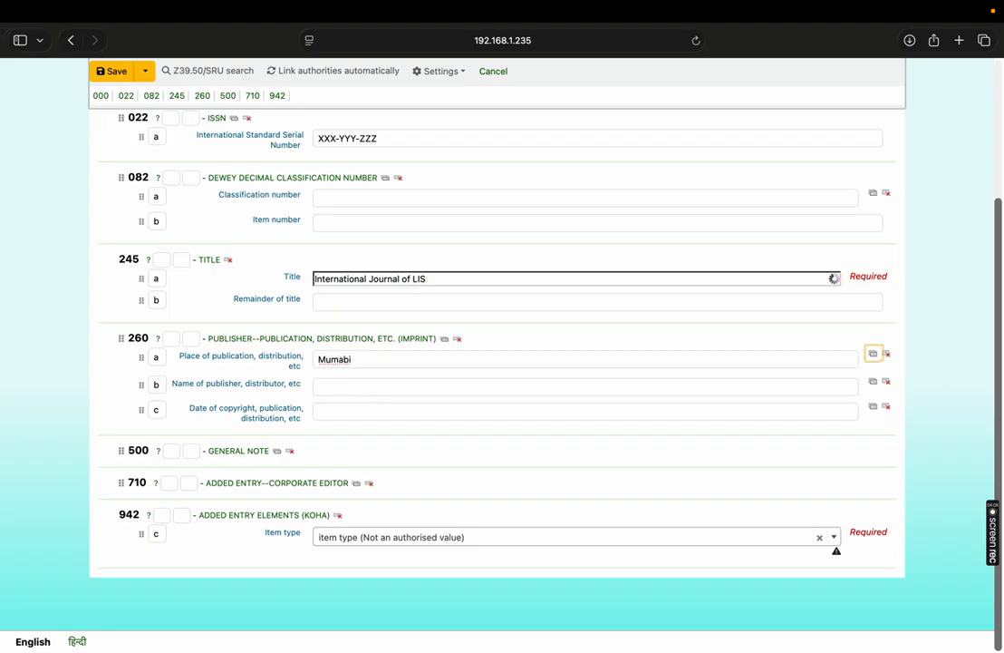
pyautogui.rightClick(335, 360)
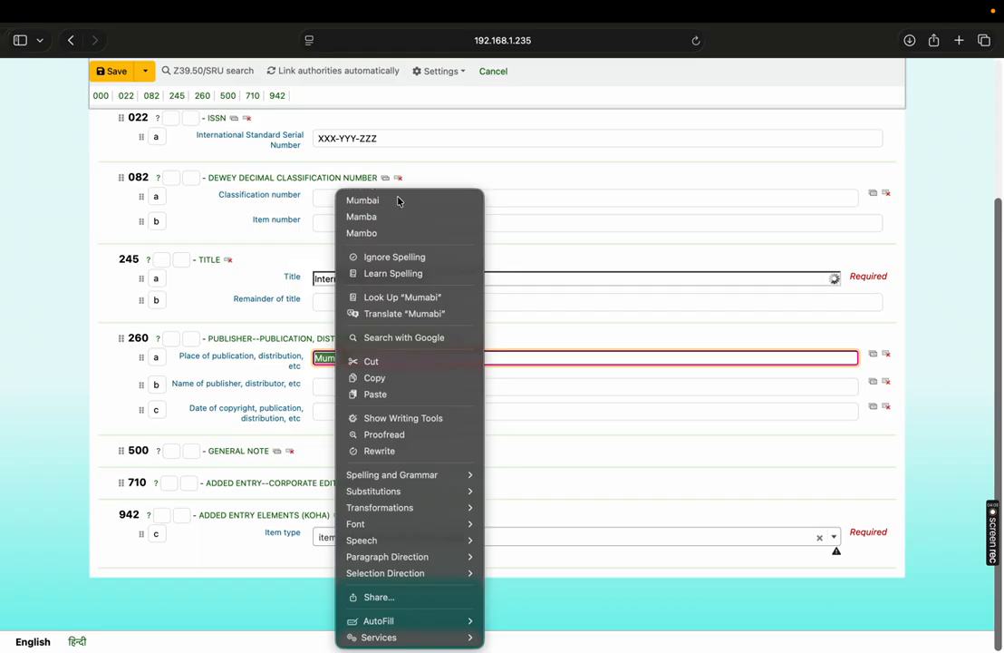
pyautogui.click(399, 200)
pyautogui.click(361, 359)
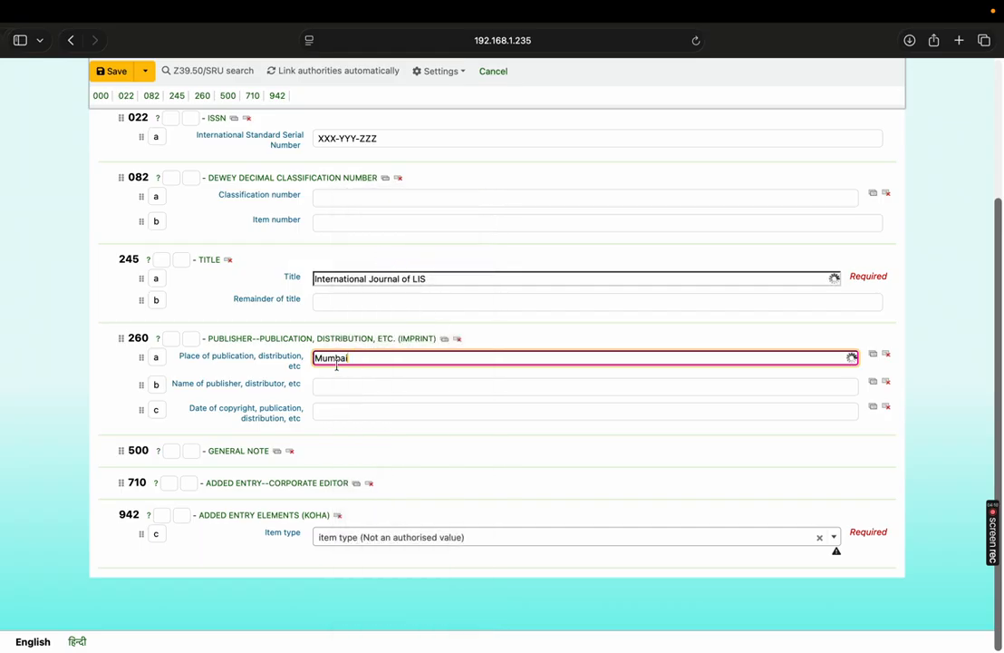
pyautogui.click(436, 279)
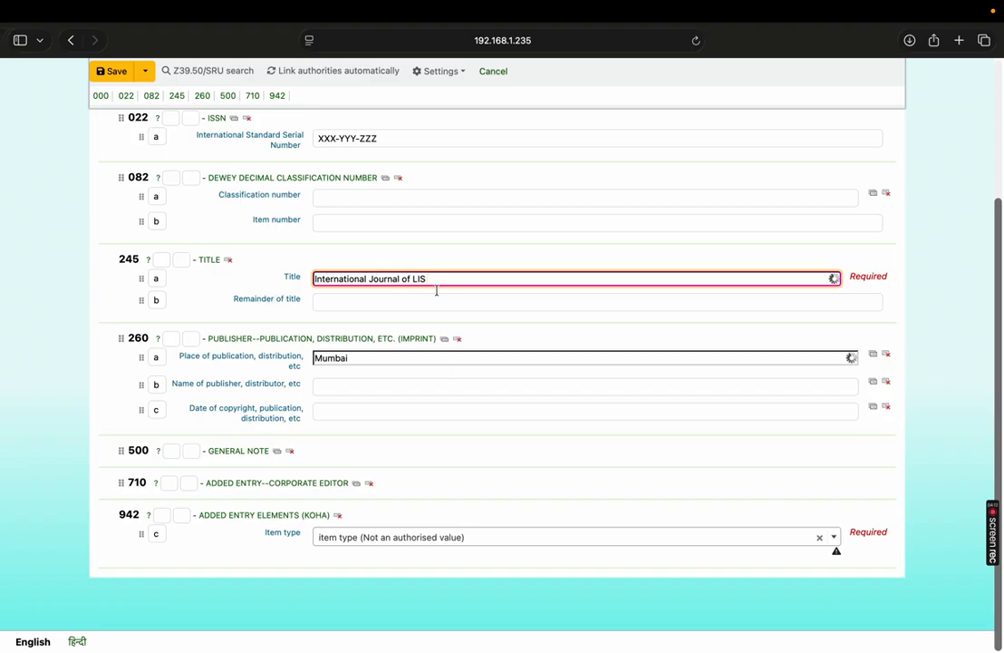
# - Fill field 260 with International Journal of LIS as the publisher's name and 2025 as the publication date
pyautogui.moveTo(441, 279); pyautogui.dragTo(304, 276)
pyautogui.press('super+c')
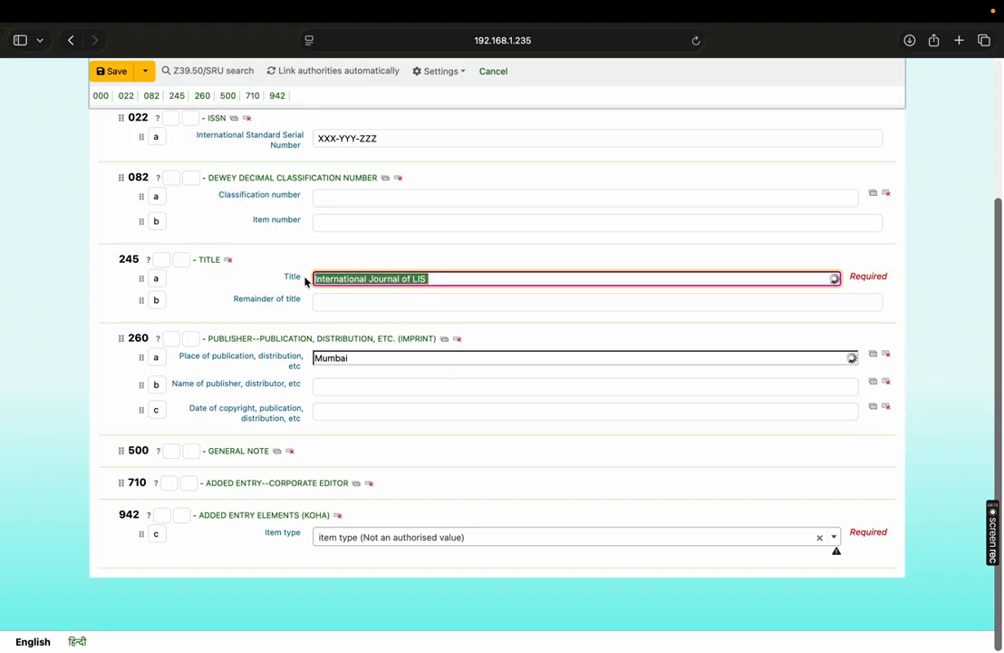
pyautogui.click(335, 384)
pyautogui.press('super+v')
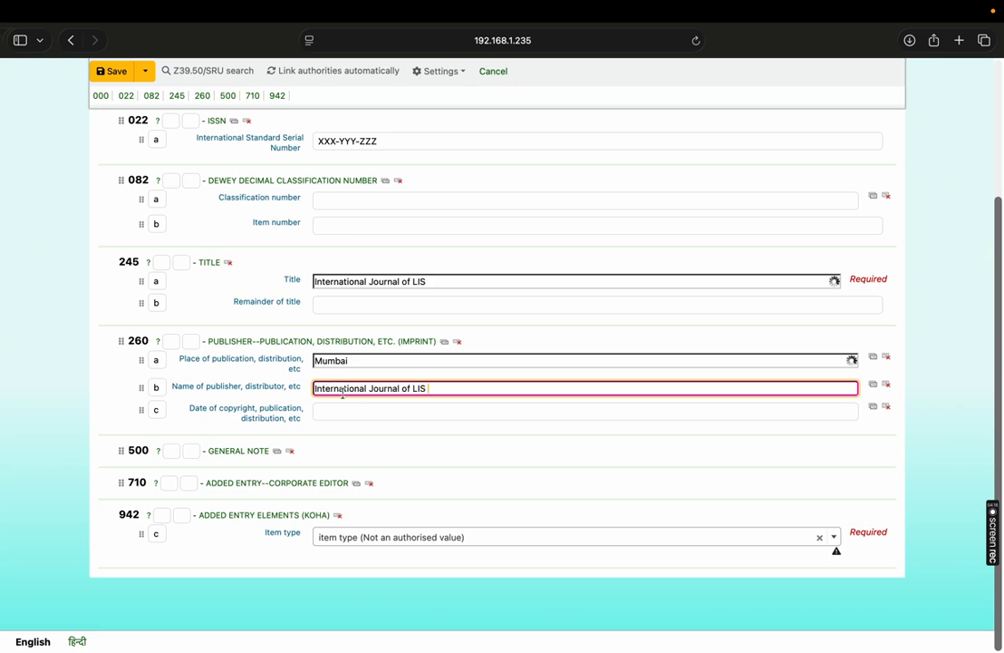
pyautogui.click(369, 414)
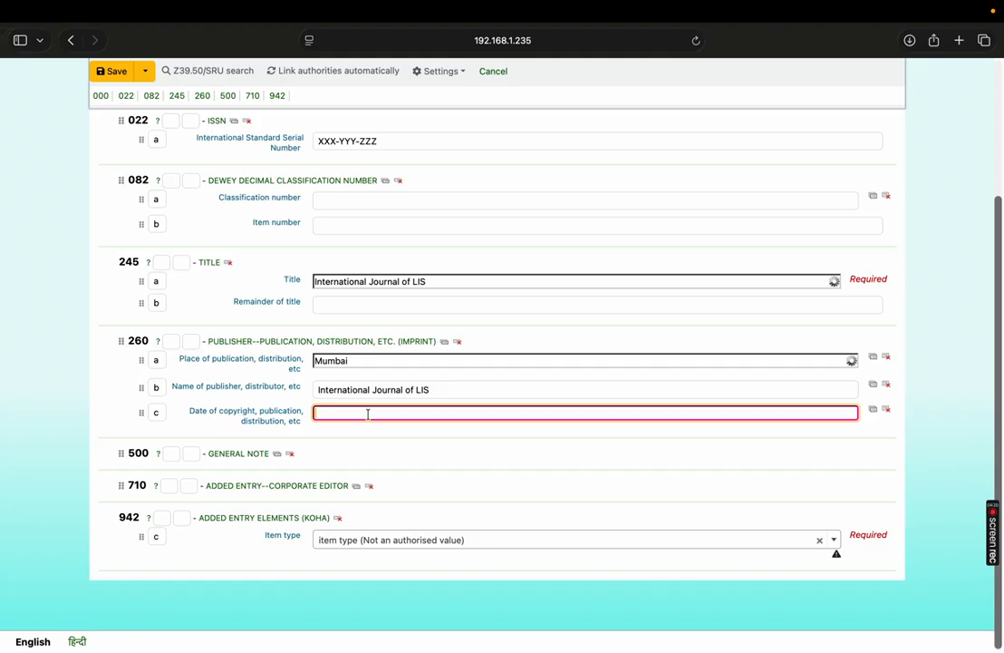
pyautogui.write('2025')
pyautogui.moveTo(997, 326); pyautogui.dragTo(1000, 371)
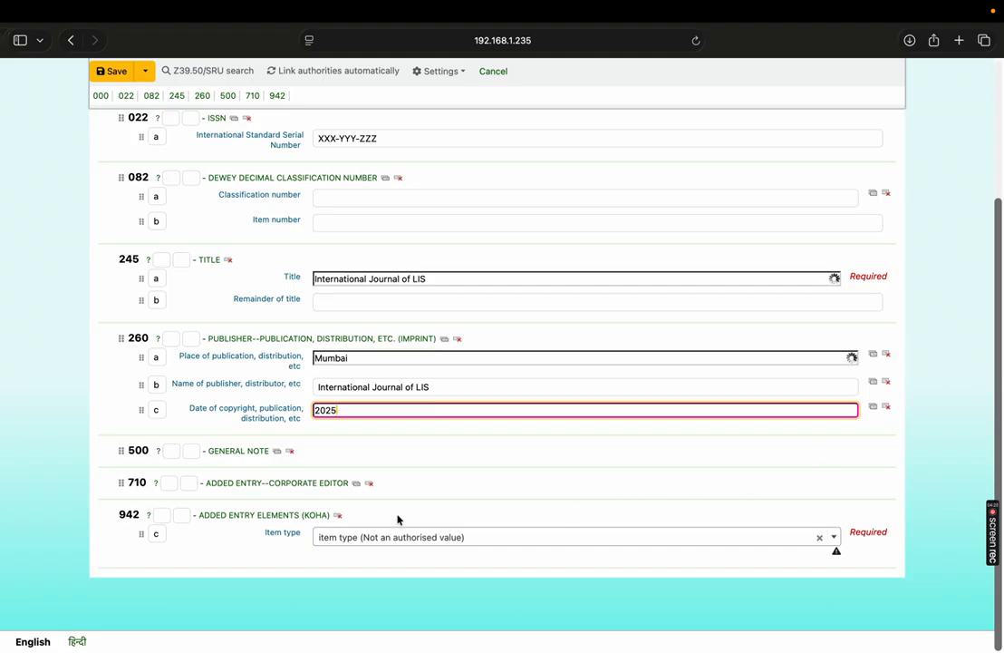
# - Enter 2000 as the price in the general note field 500
pyautogui.click(240, 453)
pyautogui.click(323, 475)
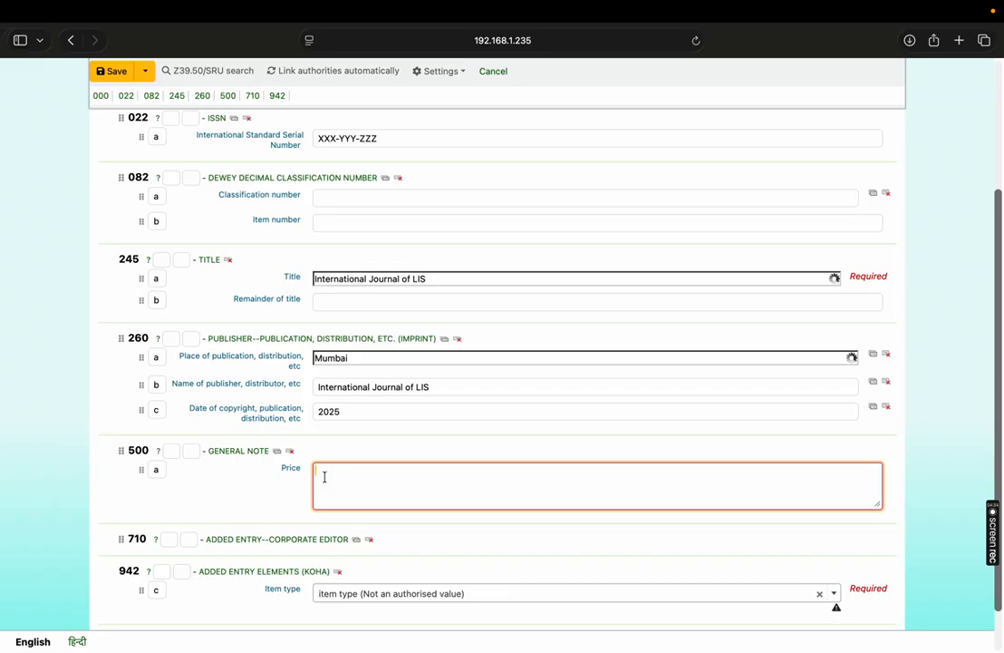
pyautogui.write('2000')
# - Enter the corporate editor's name in the added entry field 710
pyautogui.scroll(-2, 341, 503)
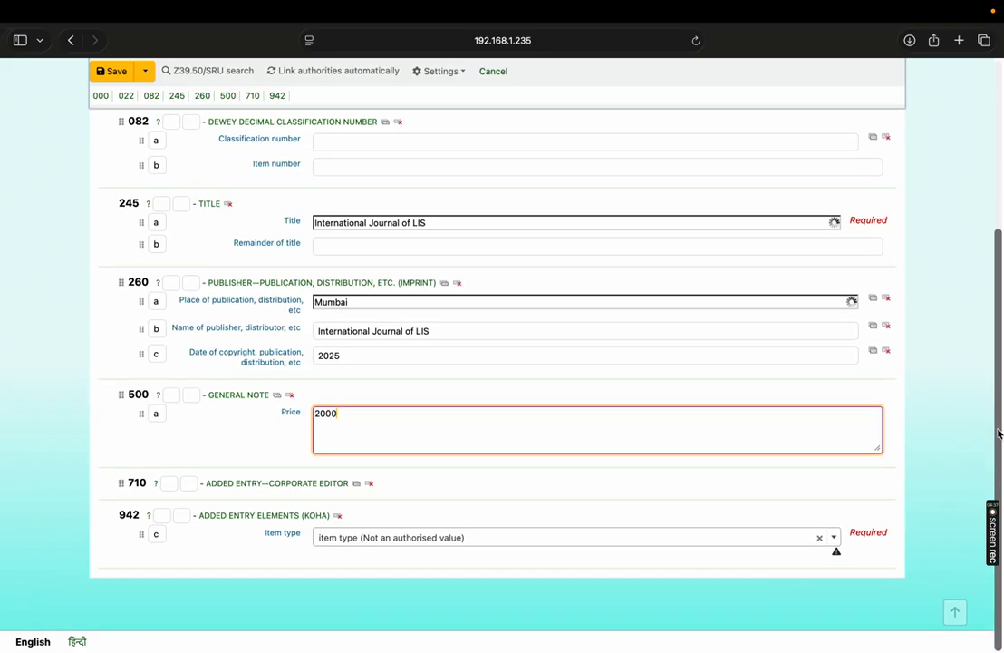
pyautogui.click(318, 485)
pyautogui.click(334, 503)
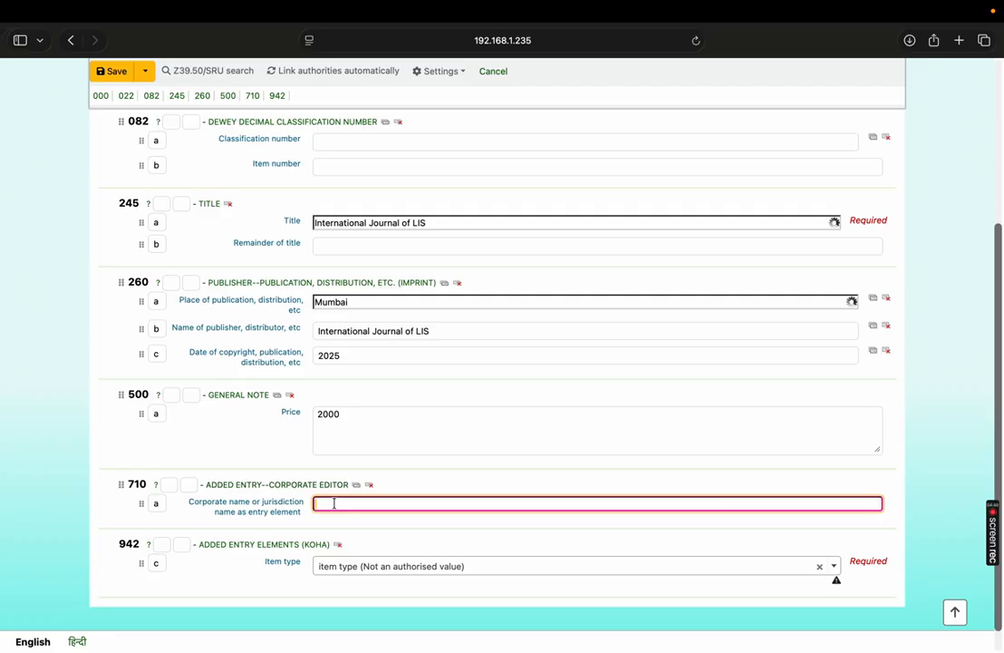
pyautogui.write('Sharma V.S')
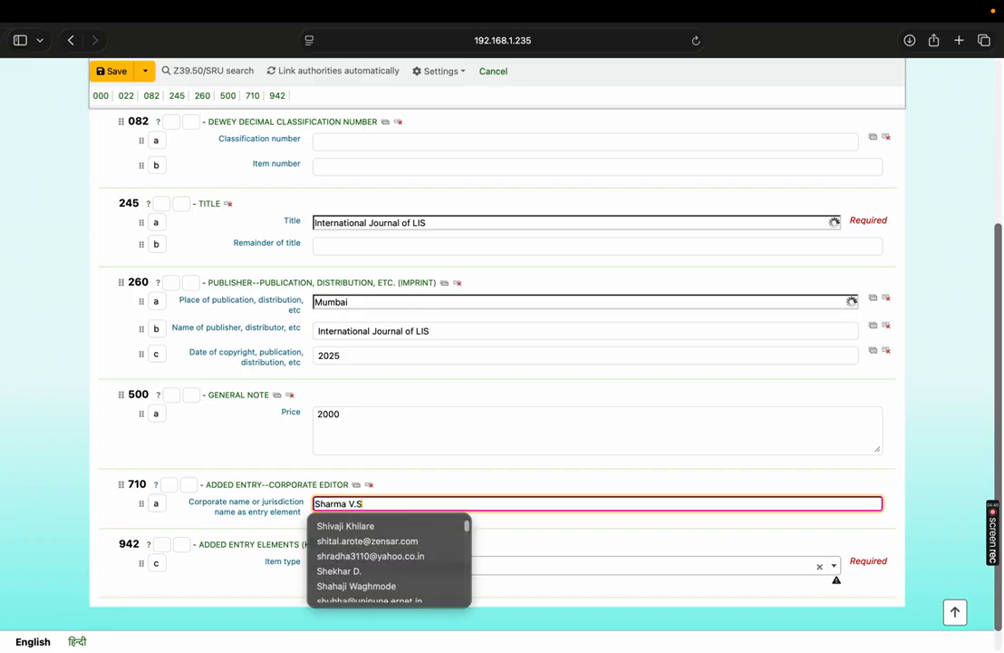
pyautogui.click(534, 532)
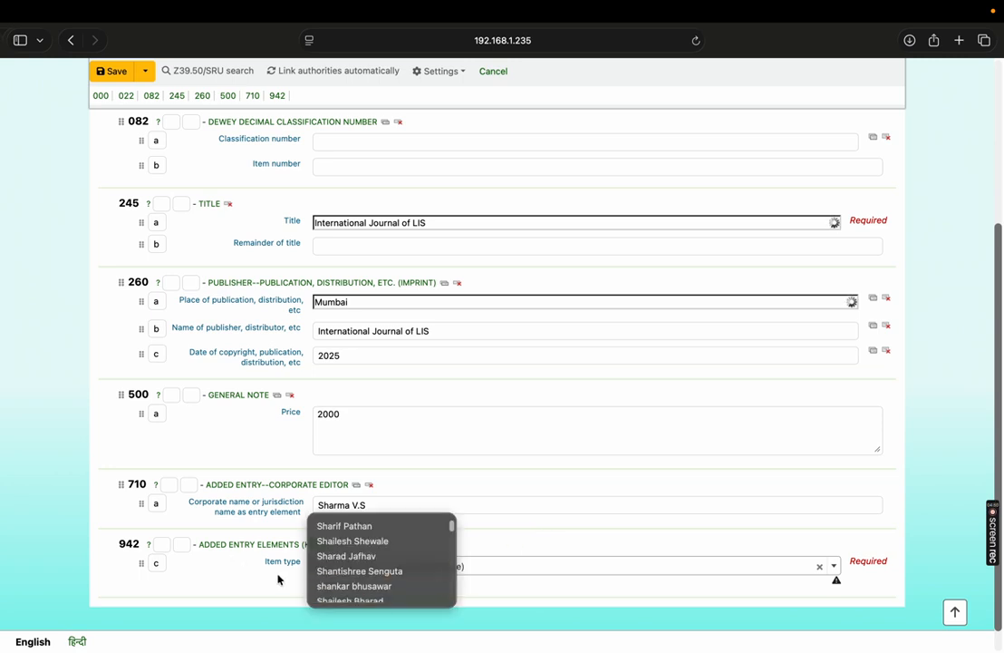
# - Set the required item type in field 942 to Journals
pyautogui.click(542, 573)
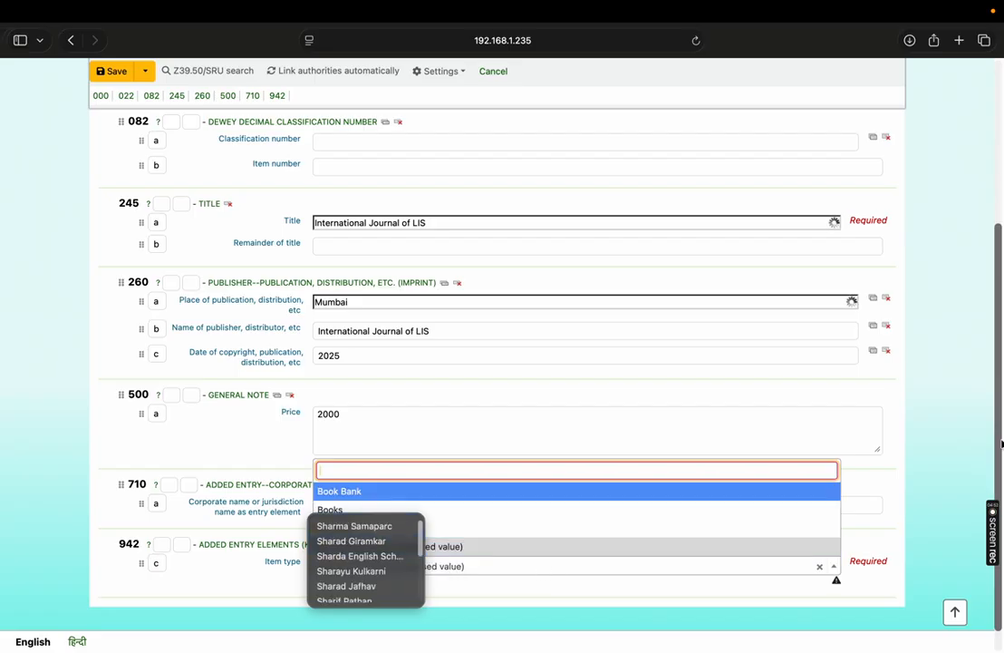
pyautogui.click(581, 533)
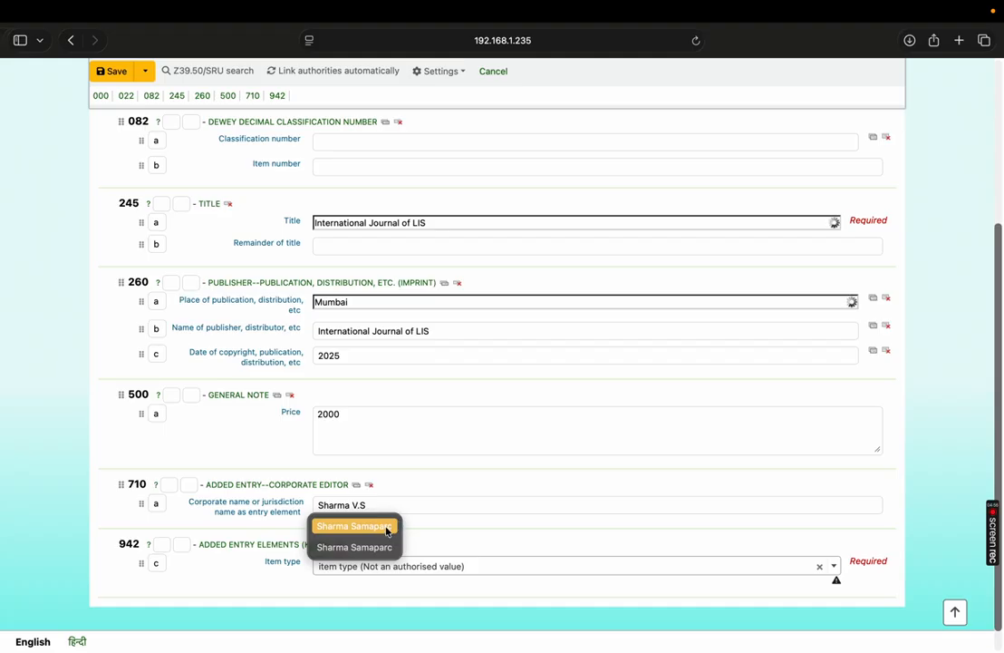
pyautogui.click(414, 504)
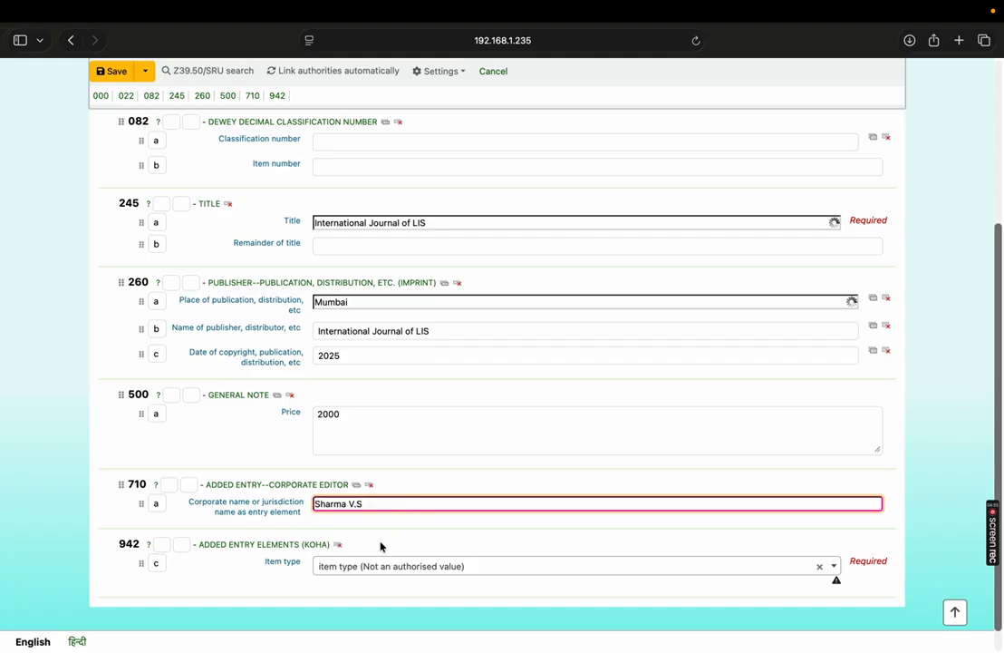
pyautogui.click(434, 567)
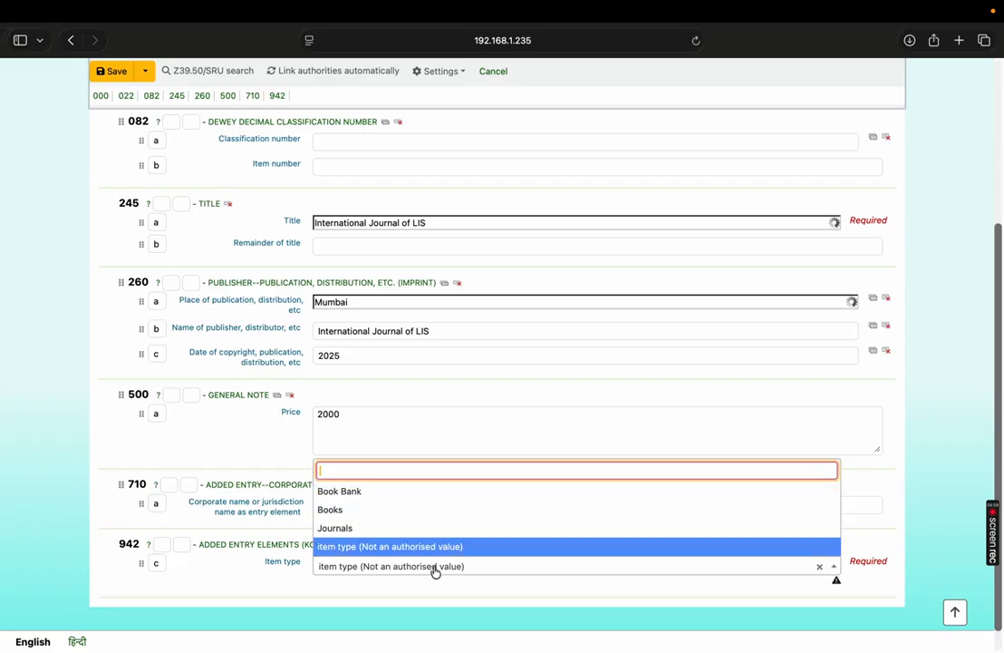
pyautogui.click(356, 535)
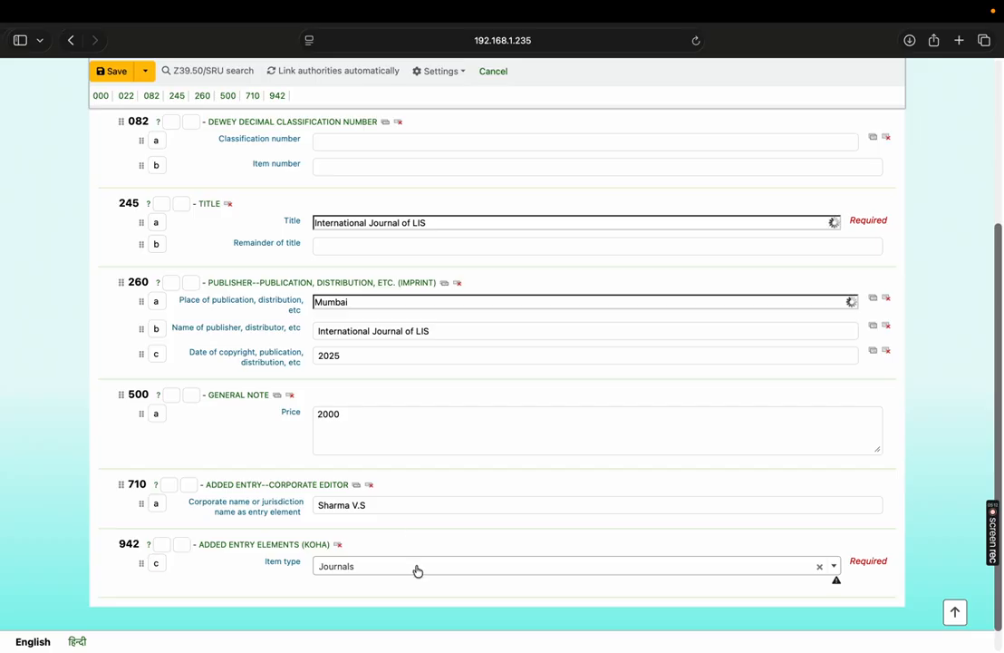
# - Review the record's entries from the leader and ISSN through the publication details, price and corporate editor
pyautogui.scroll(3, 457, 545)
pyautogui.moveTo(1001, 309); pyautogui.dragTo(1002, 283)
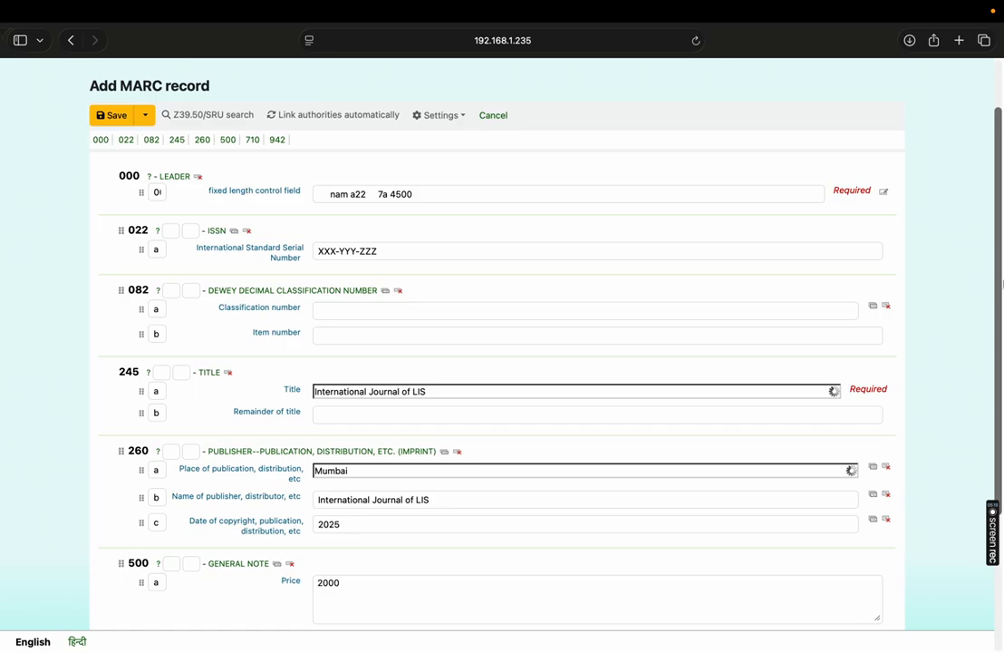
pyautogui.moveTo(1002, 283); pyautogui.dragTo(1002, 265)
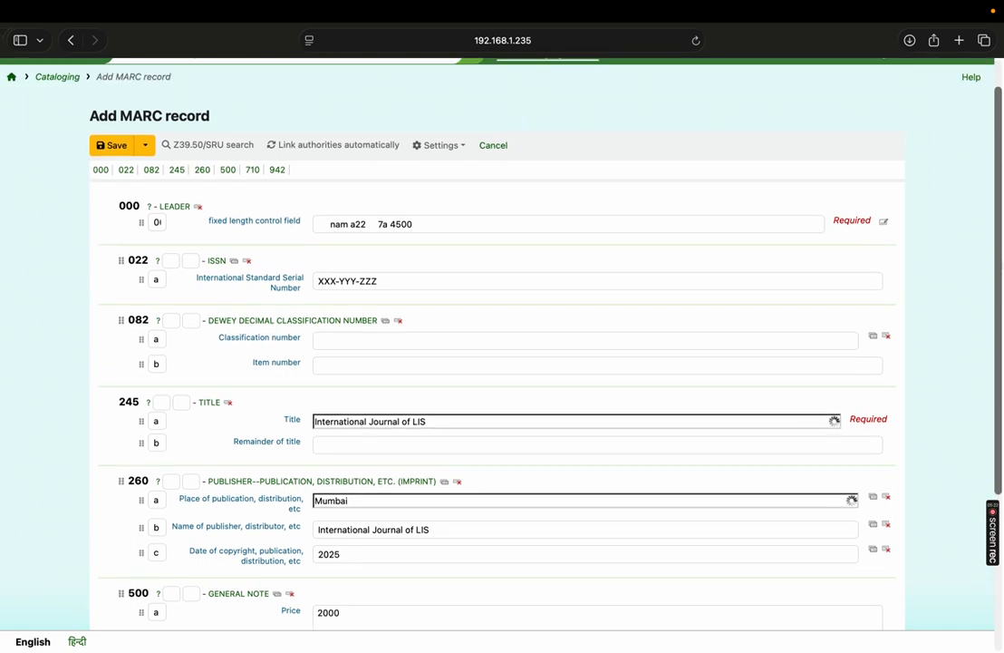
pyautogui.moveTo(1002, 264); pyautogui.dragTo(1001, 295)
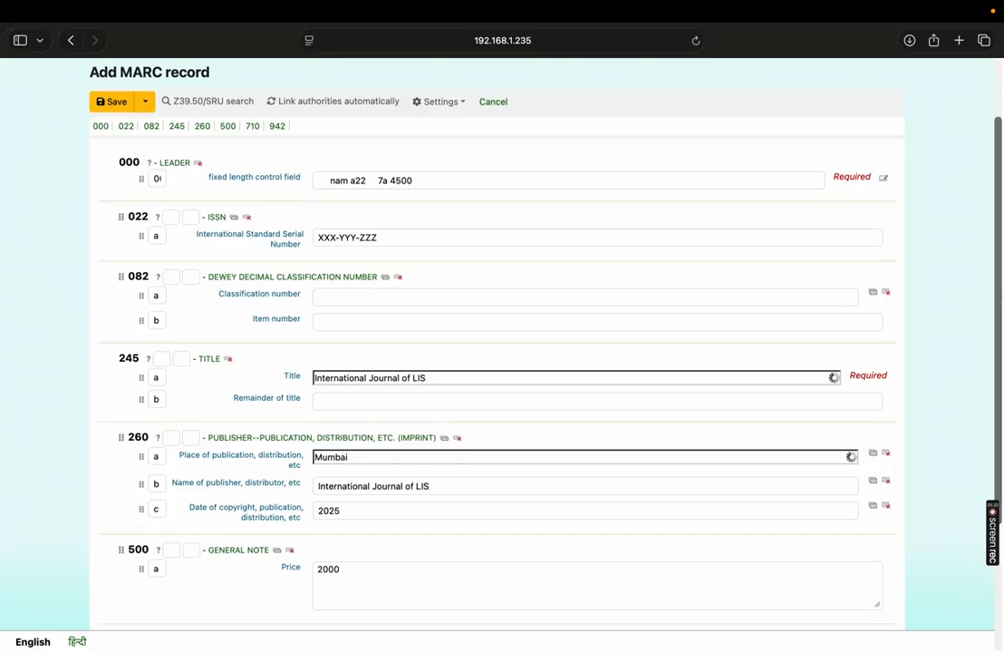
pyautogui.scroll(-3, 833, 386)
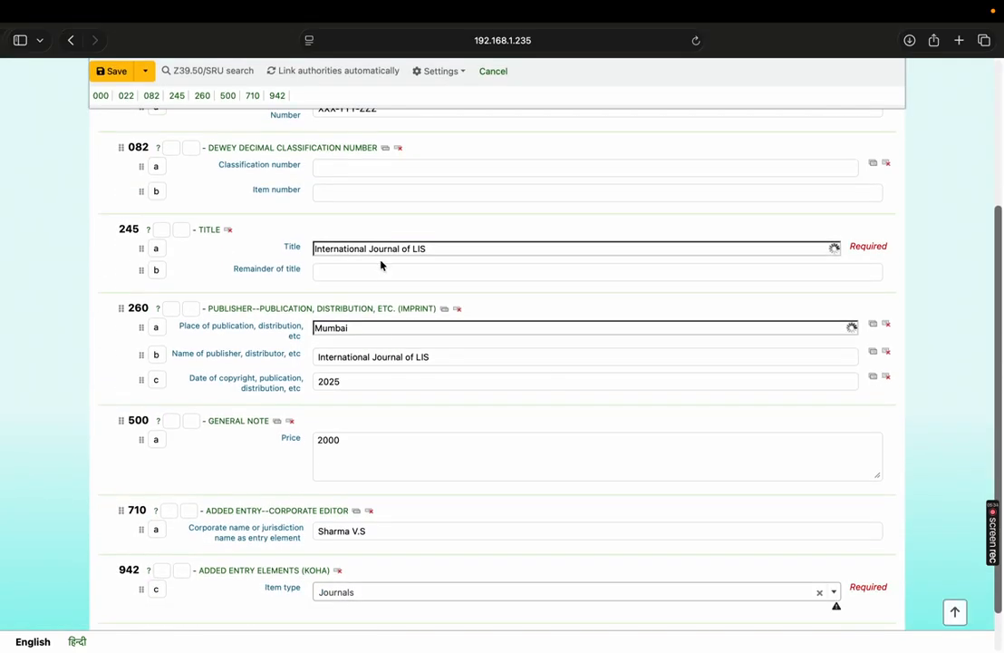
pyautogui.click(360, 332)
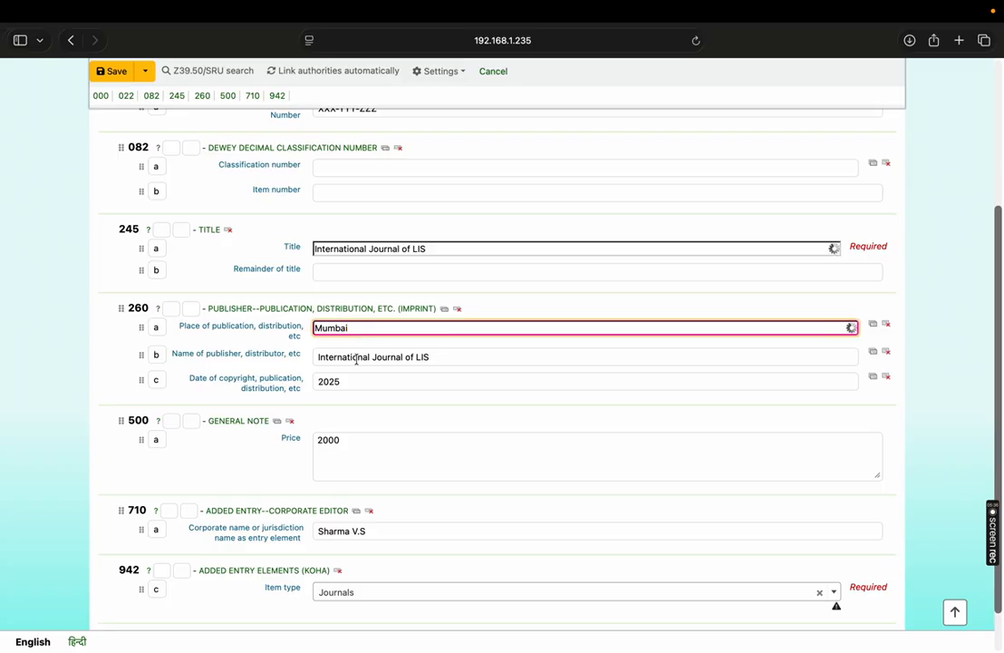
pyautogui.click(355, 356)
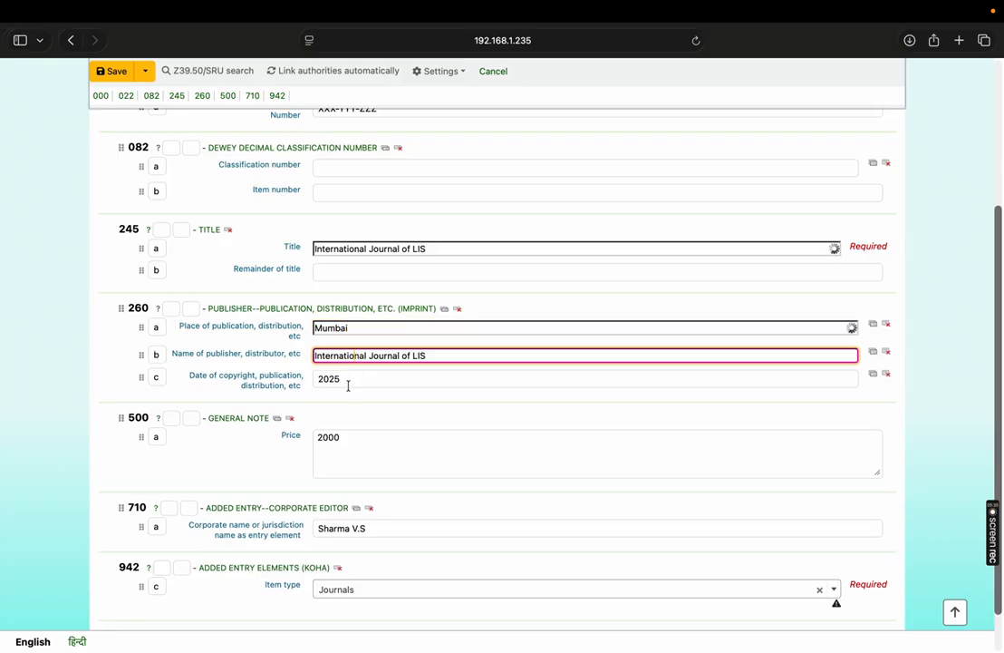
pyautogui.click(350, 381)
pyautogui.scroll(-2, 499, 363)
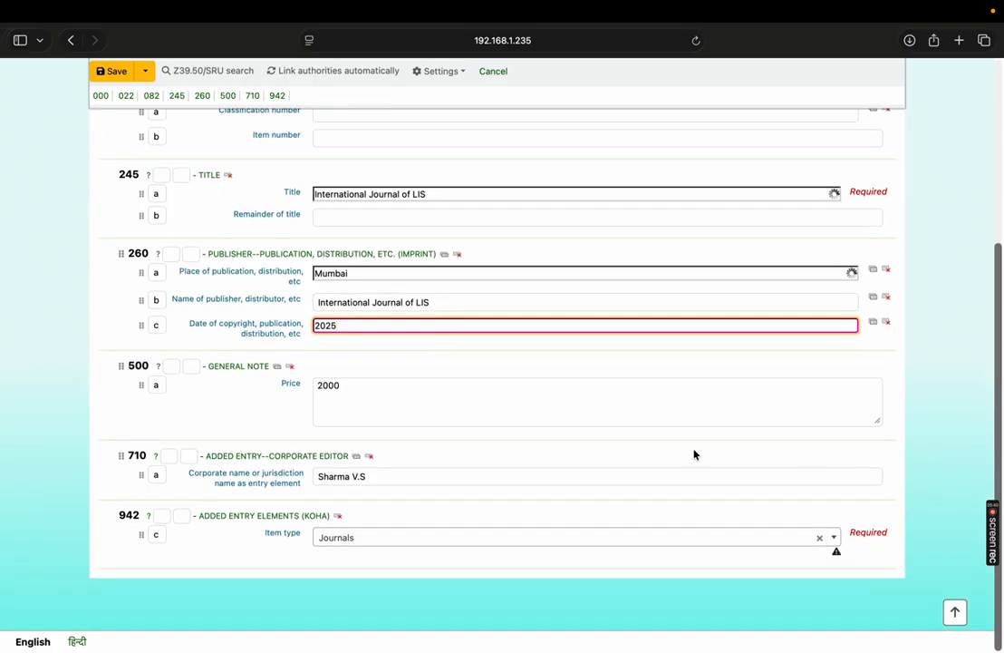
pyautogui.click(370, 396)
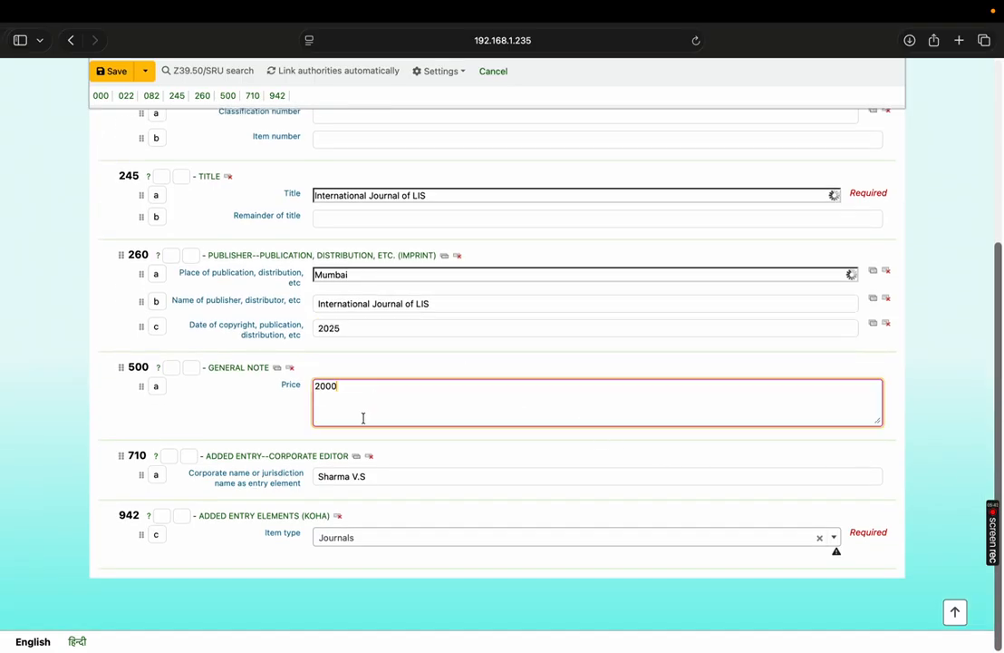
pyautogui.click(389, 481)
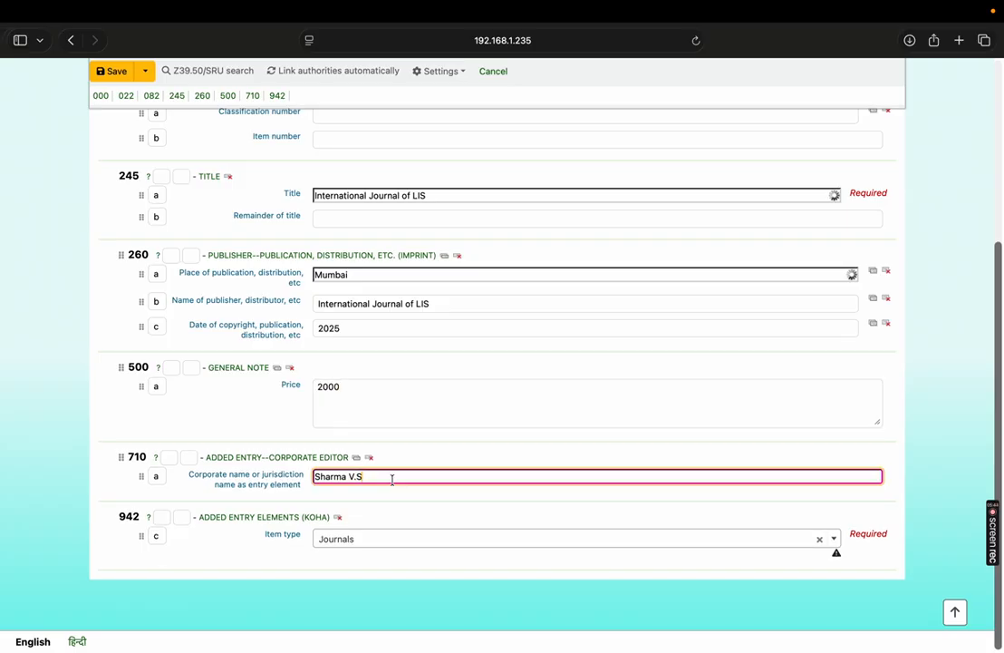
# - Reselect Journals as the item type in field 942 and save the record
pyautogui.click(386, 543)
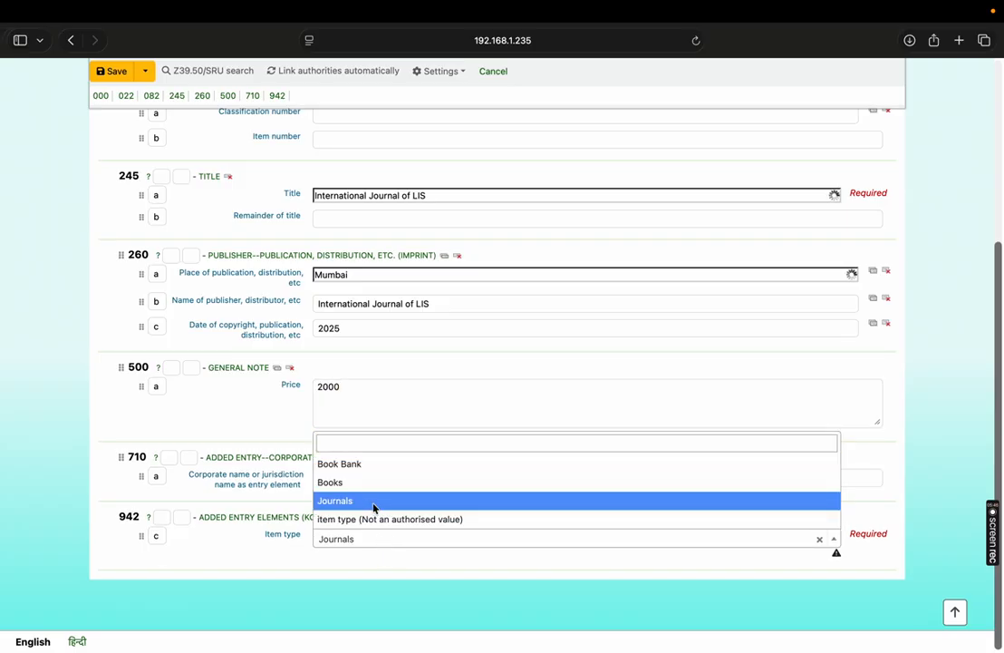
pyautogui.click(374, 505)
pyautogui.click(117, 73)
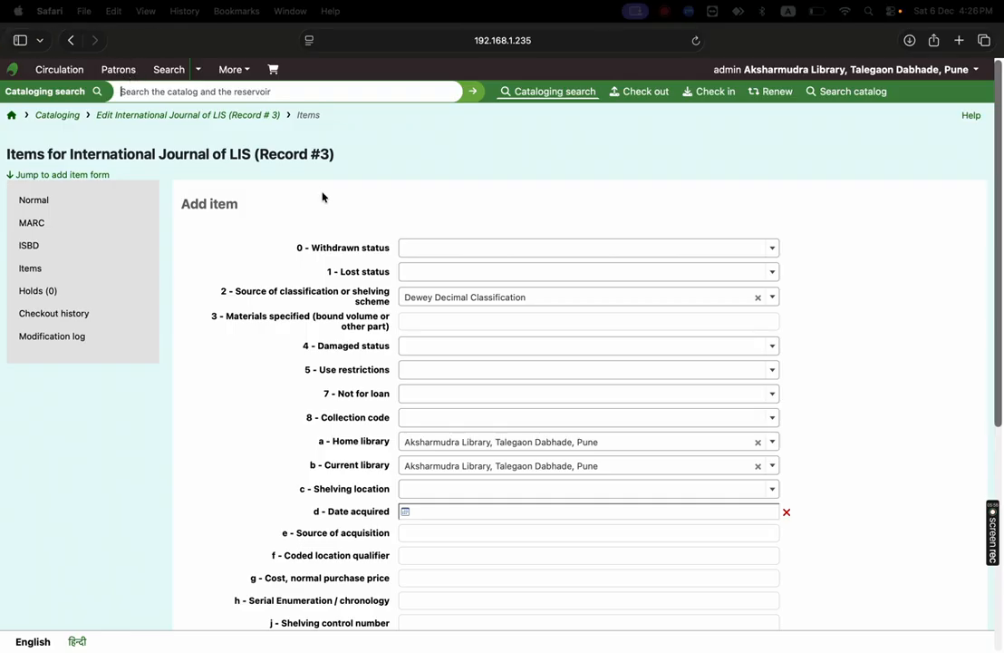
# - Highlight the saved record's number in the items page heading, and open a new subscription form in the Serials module
pyautogui.doubleClick(321, 159)
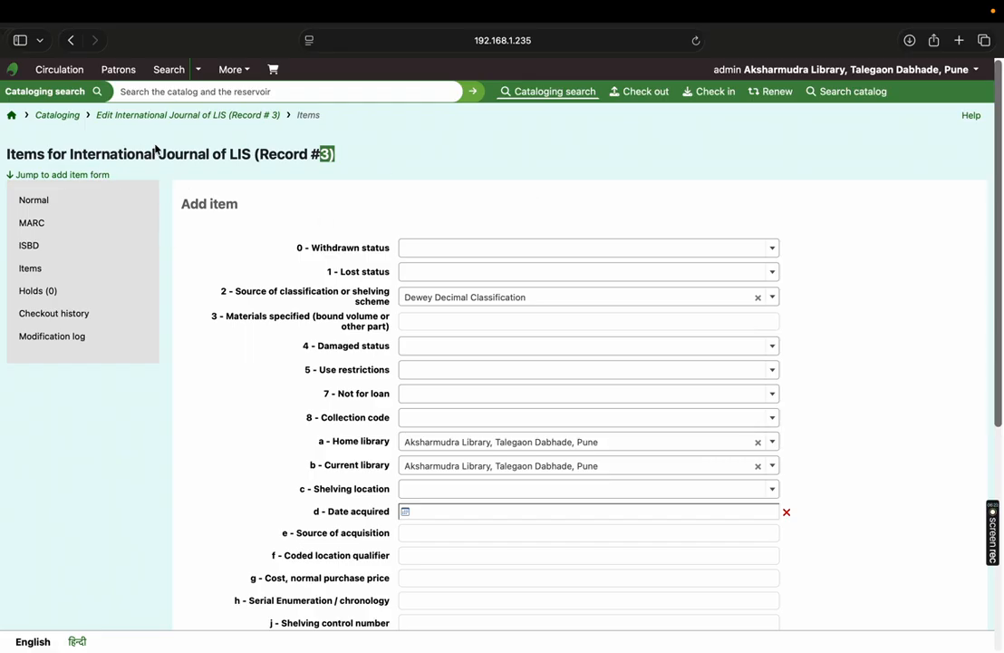
pyautogui.click(12, 119)
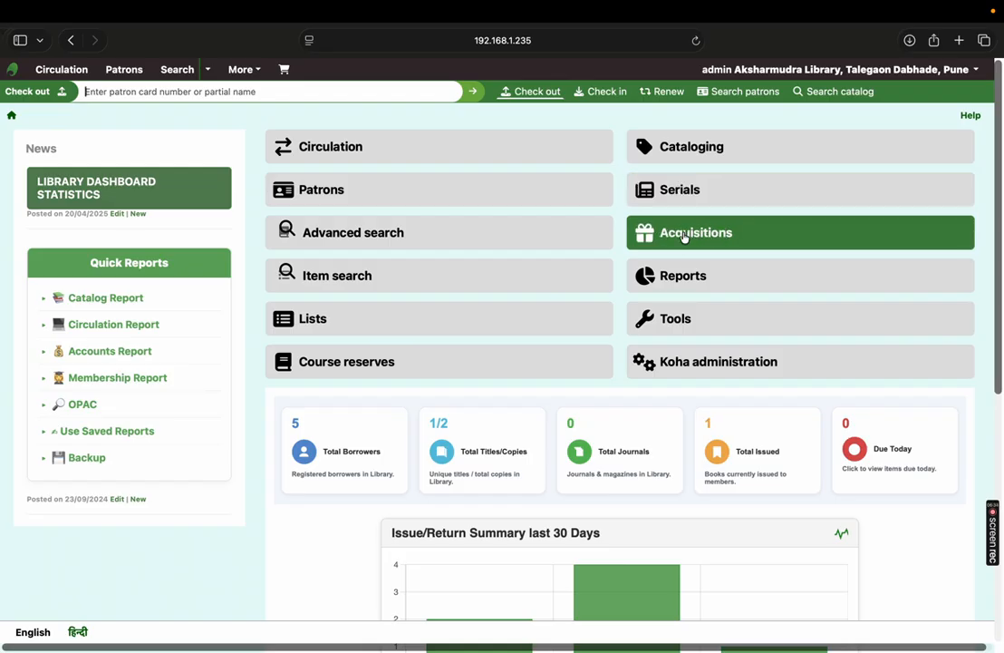
pyautogui.click(686, 195)
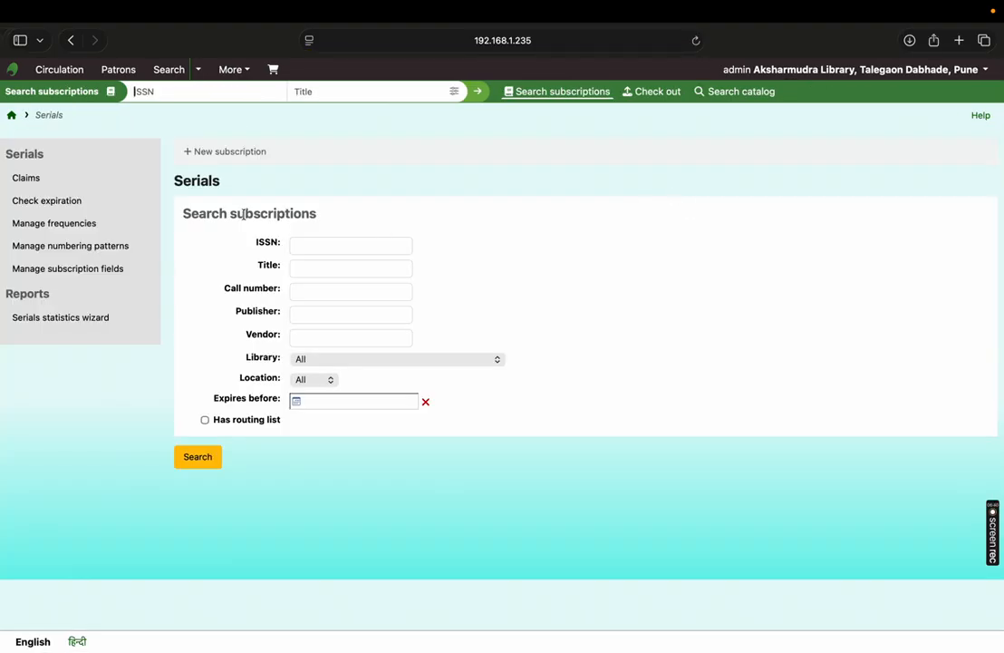
pyautogui.click(250, 156)
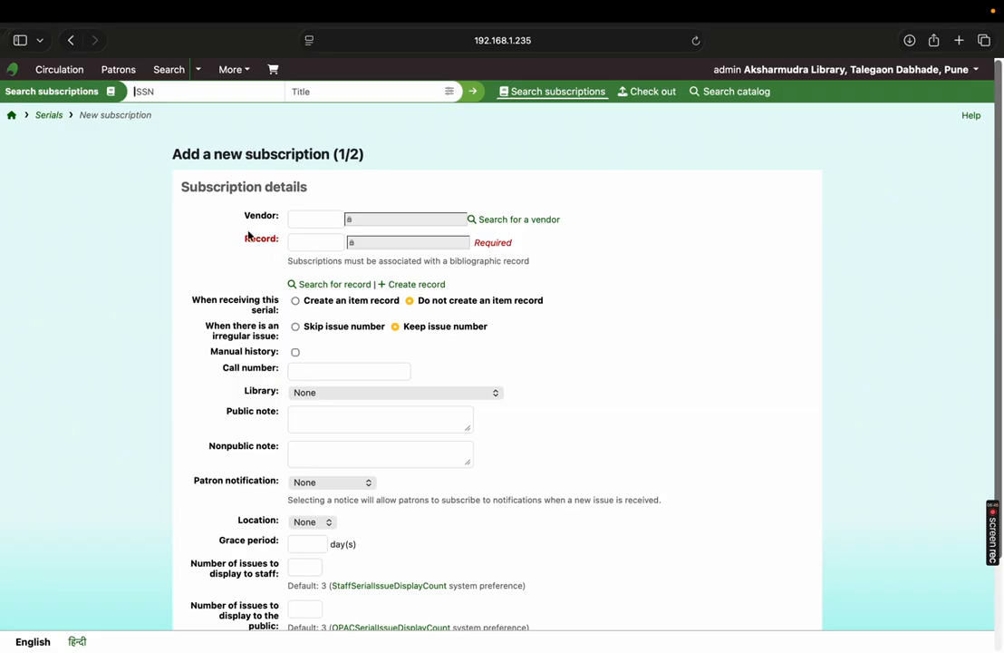
# - Link the subscription to bibliographic record number 3
pyautogui.click(301, 223)
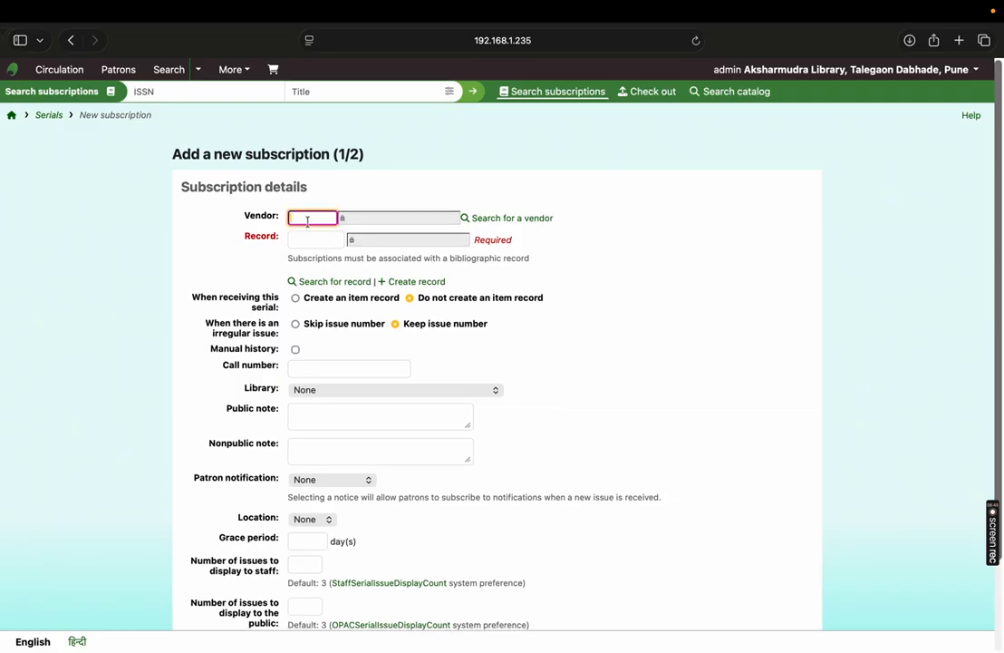
pyautogui.click(303, 241)
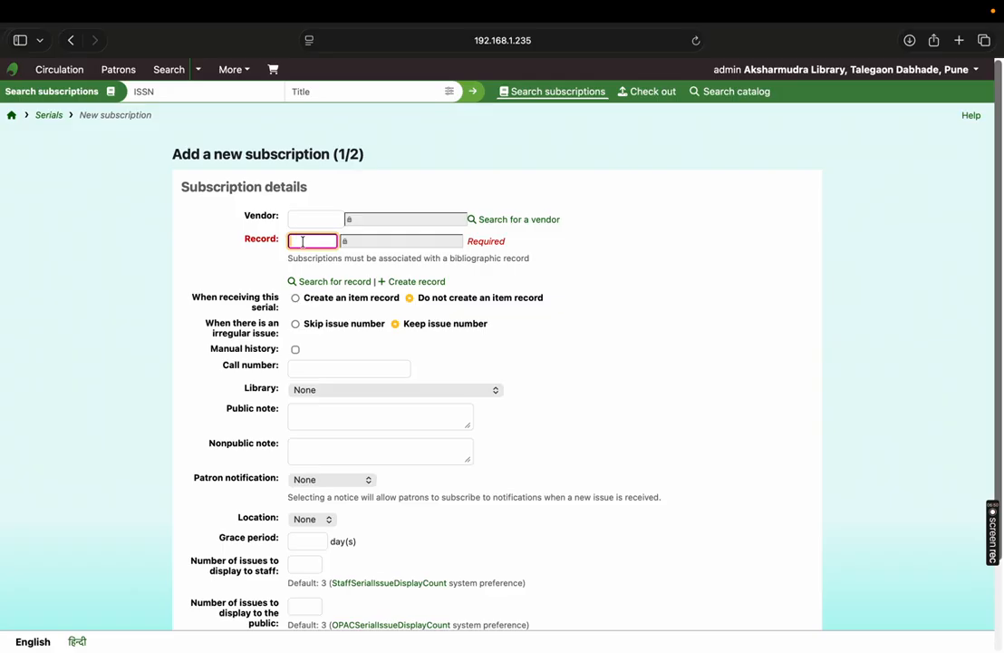
pyautogui.write('3')
pyautogui.click(311, 219)
pyautogui.write('2')
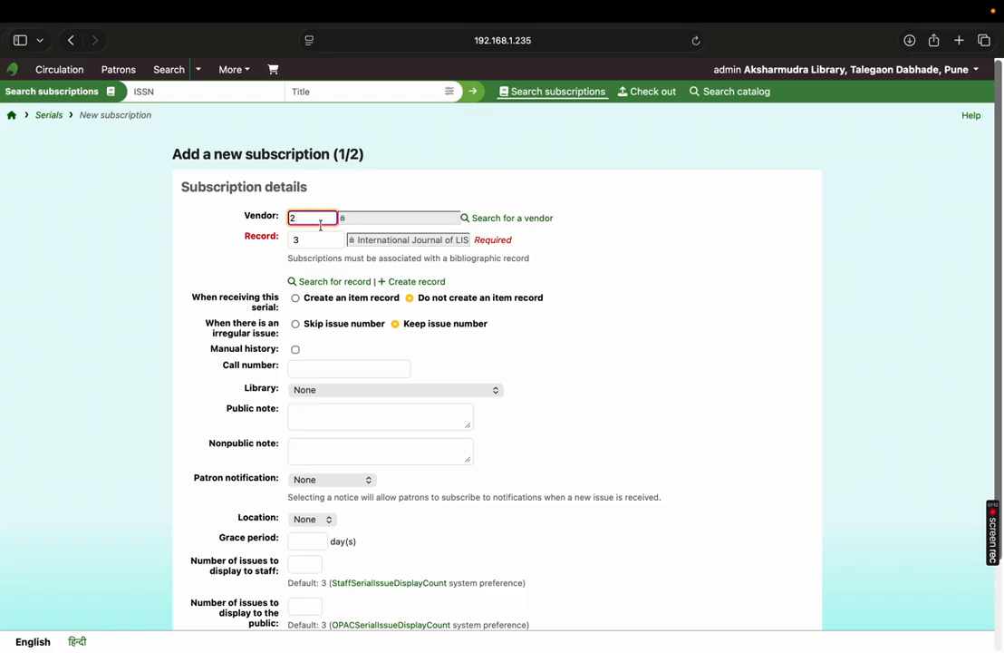
pyautogui.moveTo(307, 218); pyautogui.dragTo(253, 218)
pyautogui.press('BackSpace')
# - Search the vendors for "International" and choose International Journal of LIS as the subscription's vendor
pyautogui.click(512, 218)
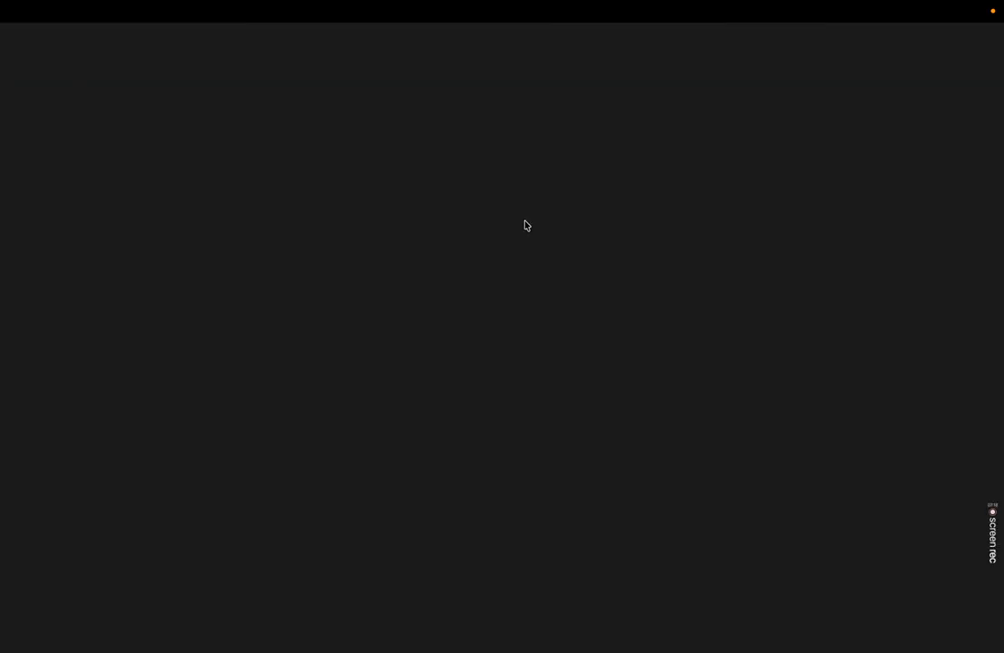
pyautogui.write('International')
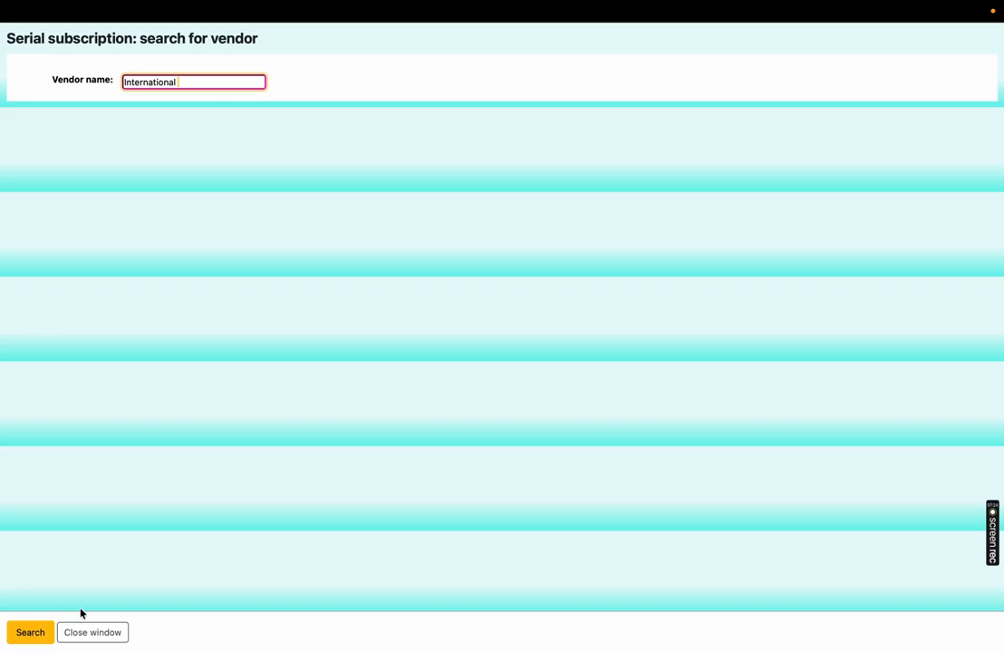
pyautogui.click(38, 631)
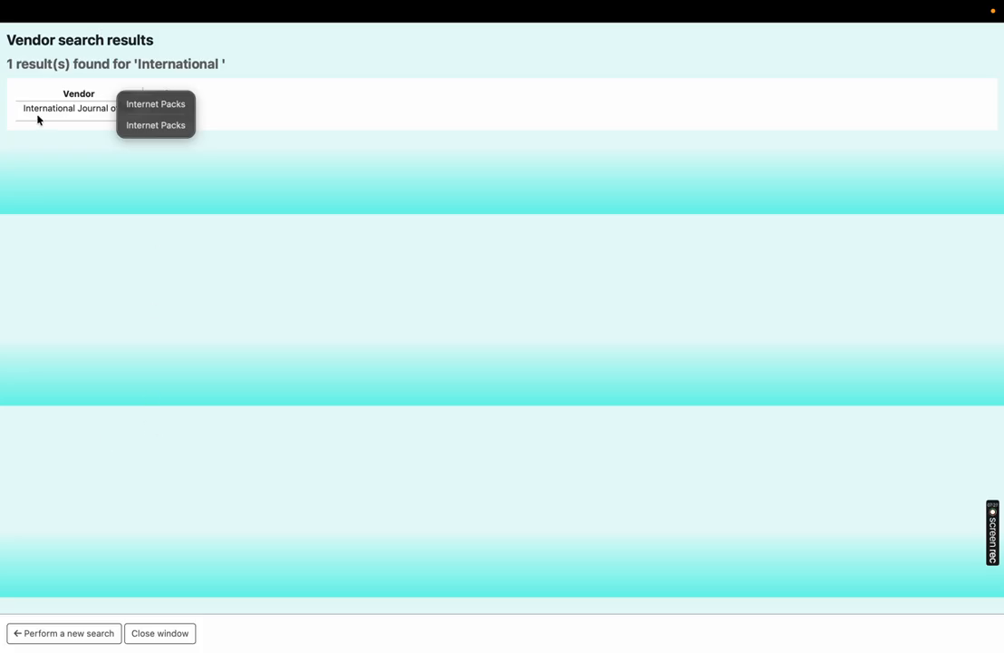
pyautogui.moveTo(23, 108); pyautogui.dragTo(141, 114)
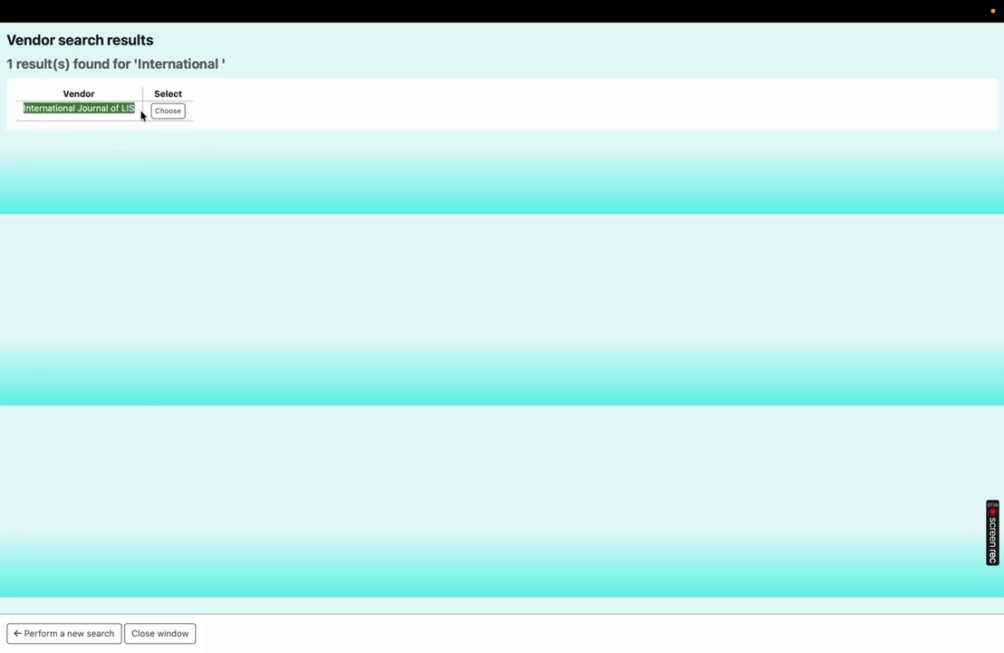
pyautogui.click(167, 114)
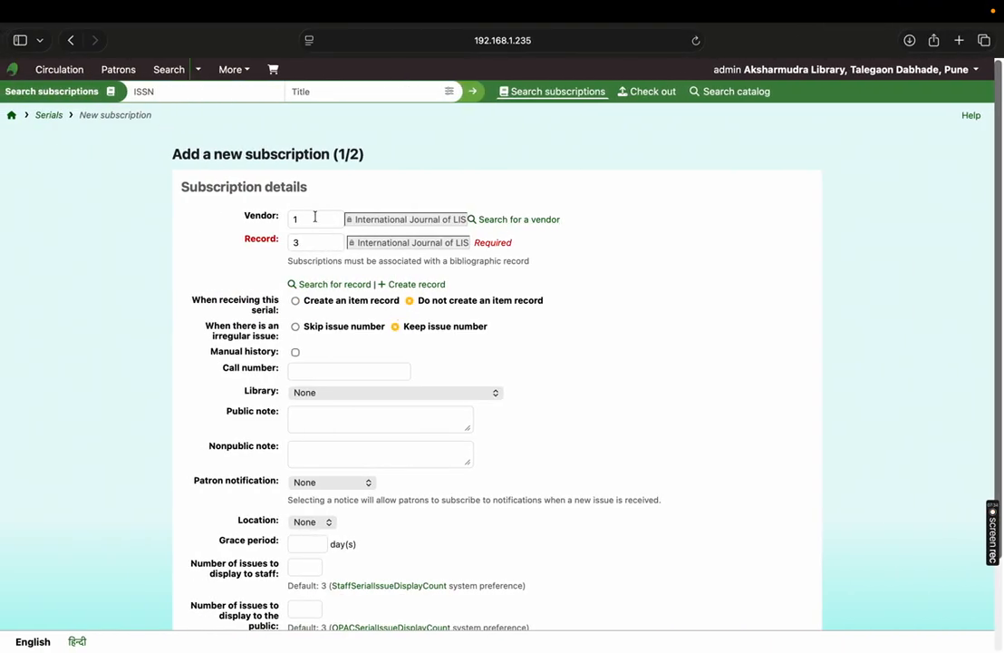
# - Check the vendor and record numbers, then examine the options for receiving the serial and for irregular issues
pyautogui.click(307, 220)
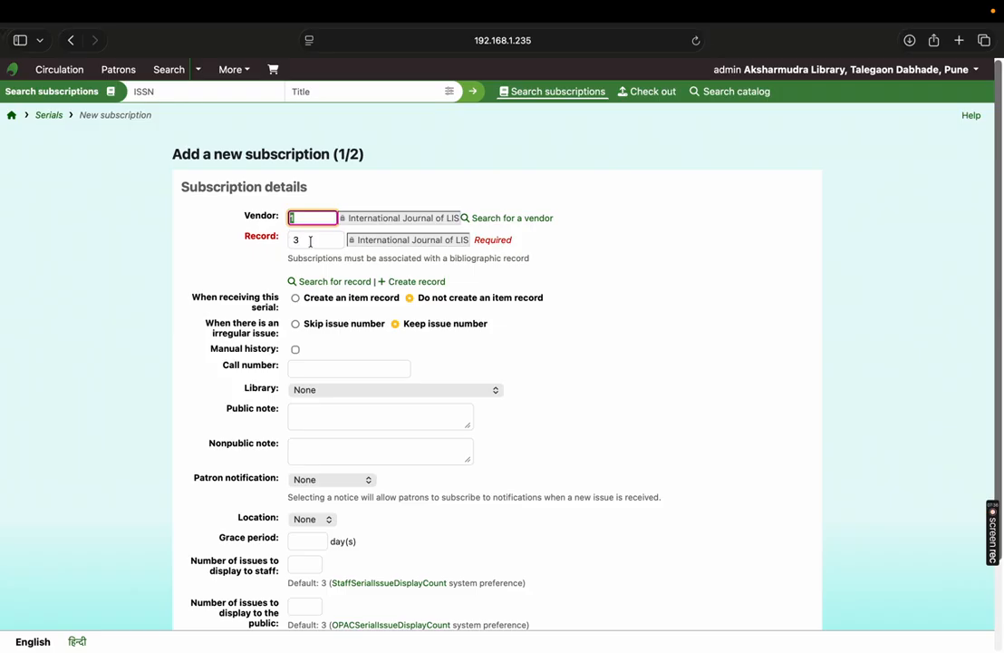
pyautogui.click(311, 242)
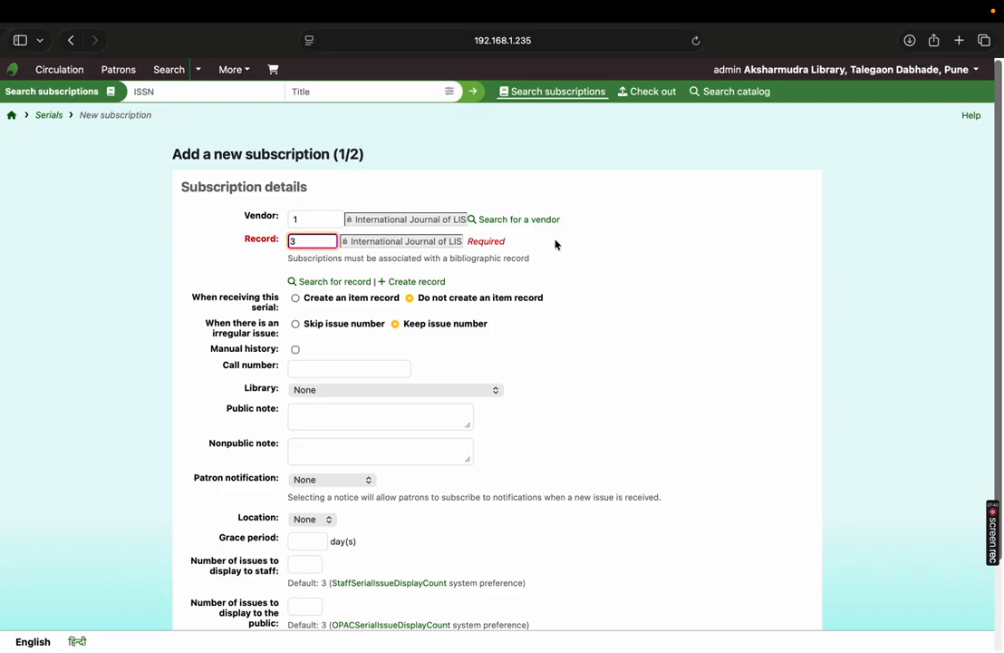
pyautogui.click(302, 219)
pyautogui.click(302, 239)
pyautogui.scroll(-3, 863, 186)
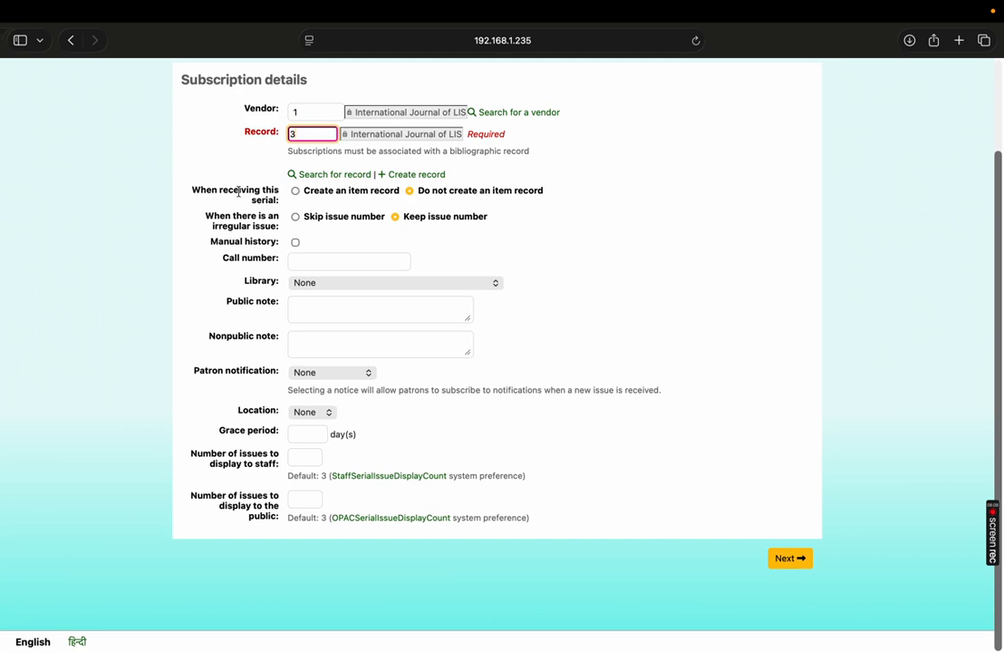
pyautogui.moveTo(210, 190); pyautogui.dragTo(281, 202)
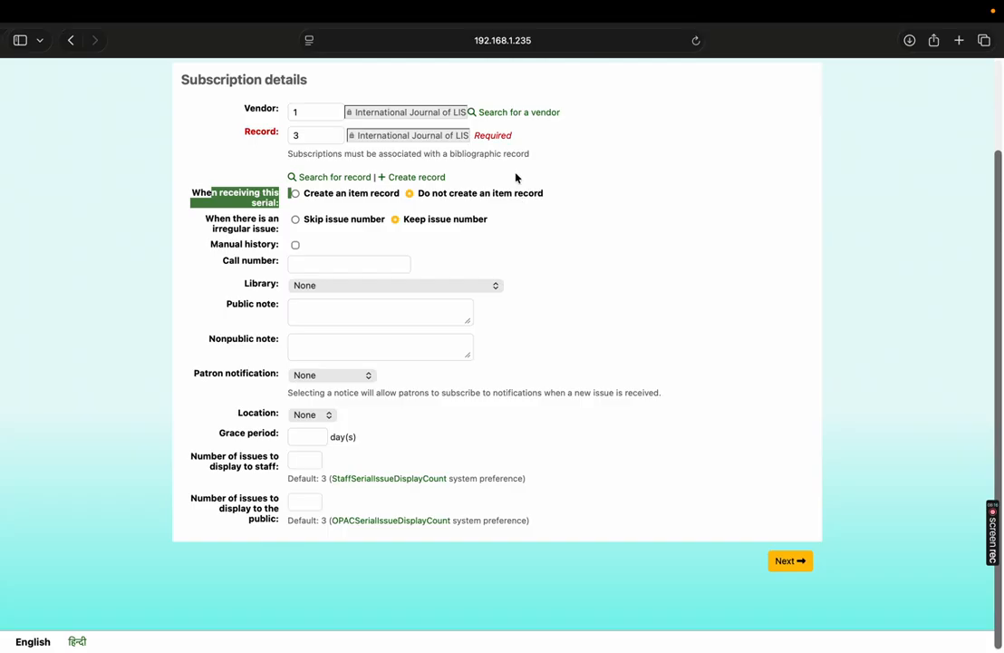
pyautogui.click(226, 228)
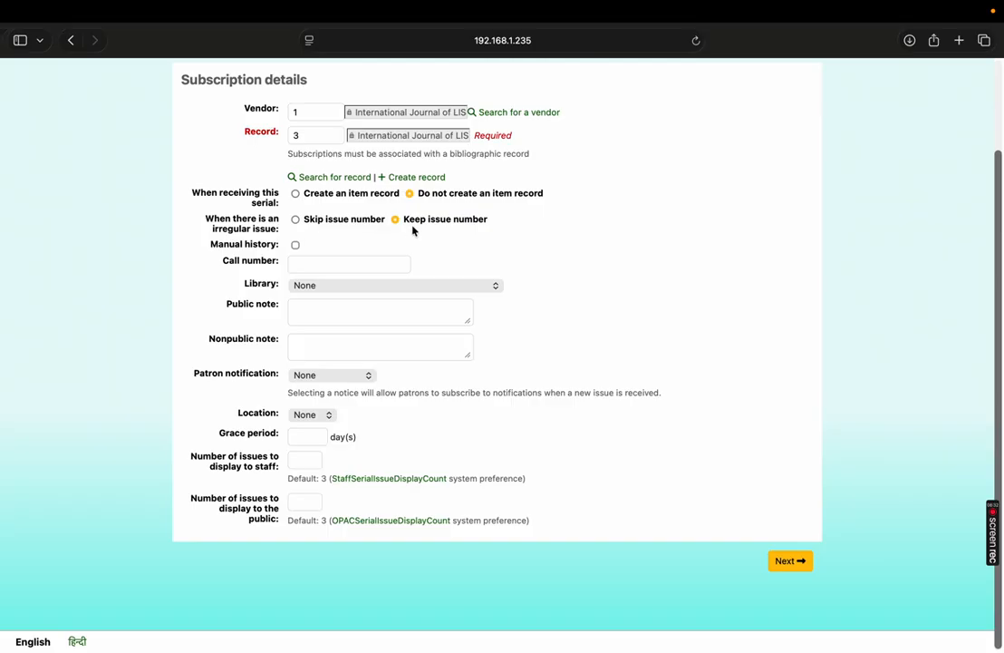
# - Assign the subscription to Aksharmudra Library, Talegaon Dabhade, Pune, and set its patron notification to New serial issue
pyautogui.click(324, 287)
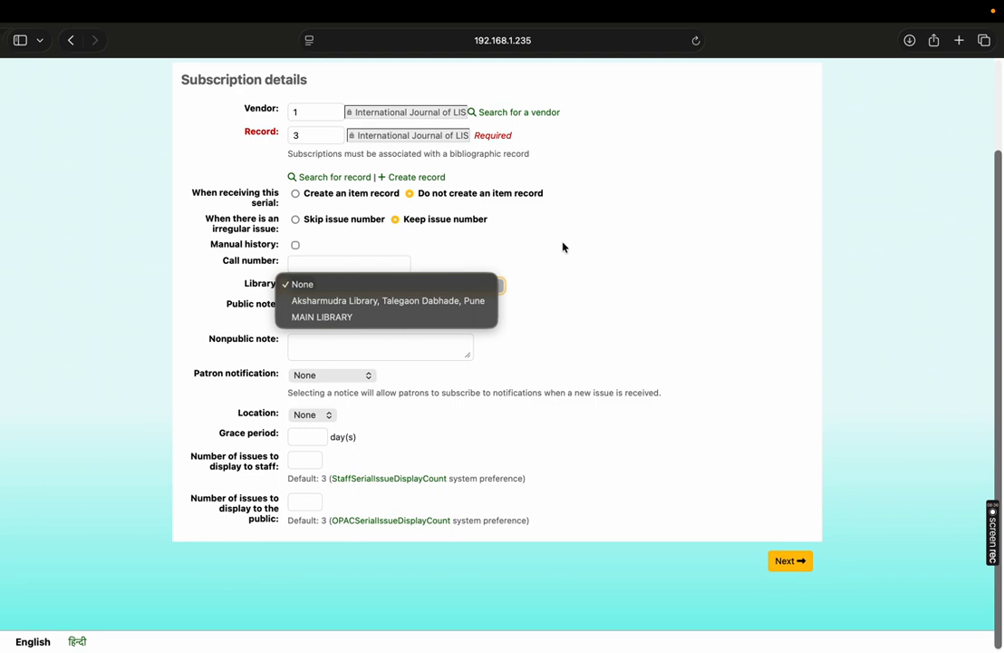
pyautogui.click(371, 301)
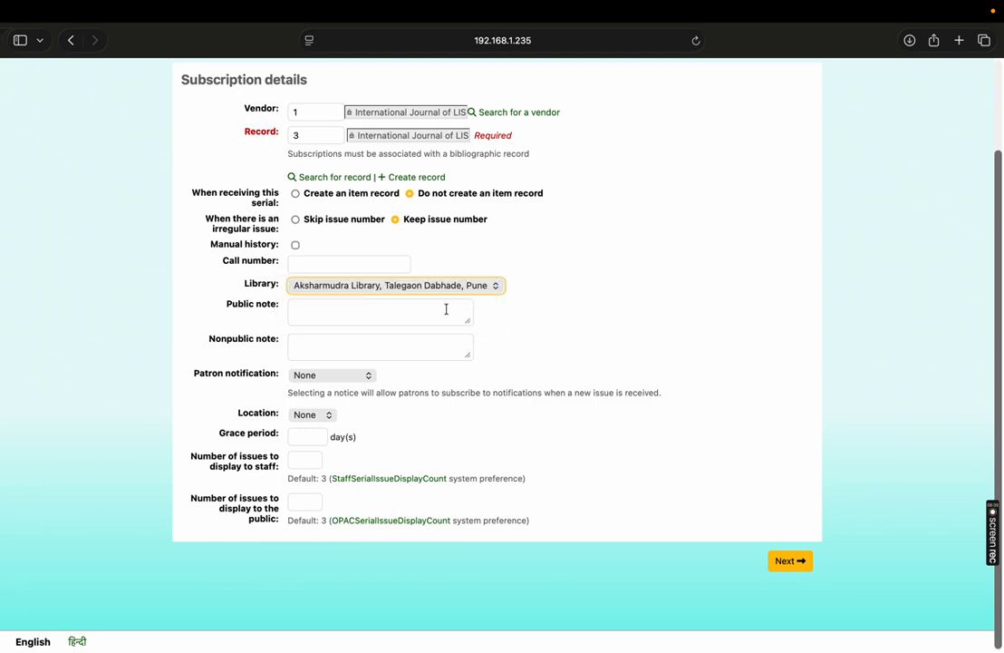
pyautogui.click(359, 314)
pyautogui.click(347, 349)
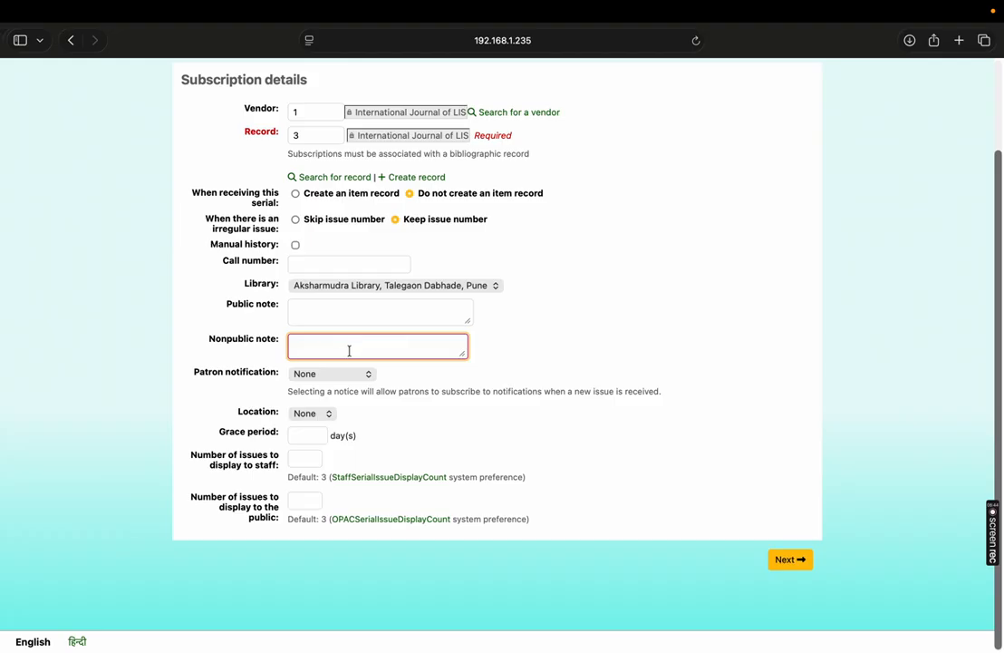
pyautogui.click(334, 376)
pyautogui.click(332, 392)
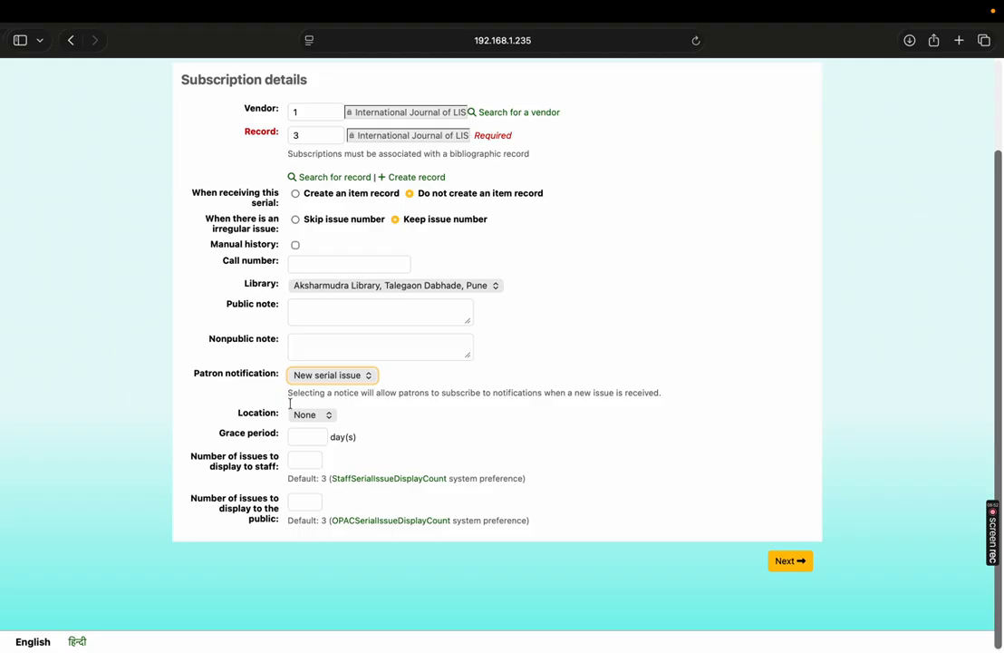
pyautogui.click(320, 418)
pyautogui.click(390, 426)
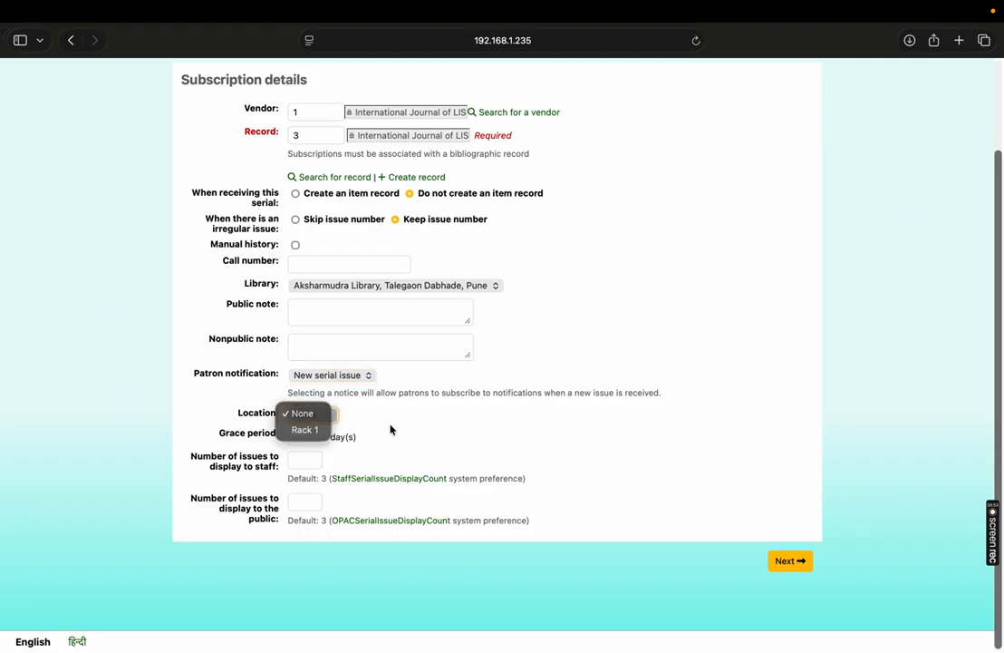
# - Set the grace period to 8 days and the number of issues displayed to both staff and public to 12
pyautogui.click(307, 435)
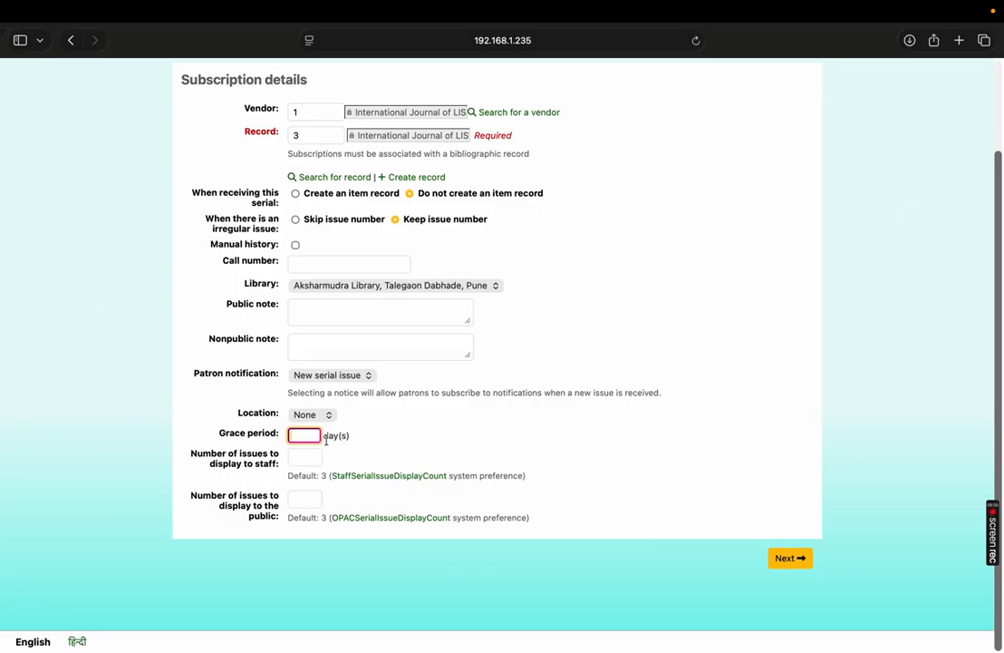
pyautogui.write('8')
pyautogui.click(299, 456)
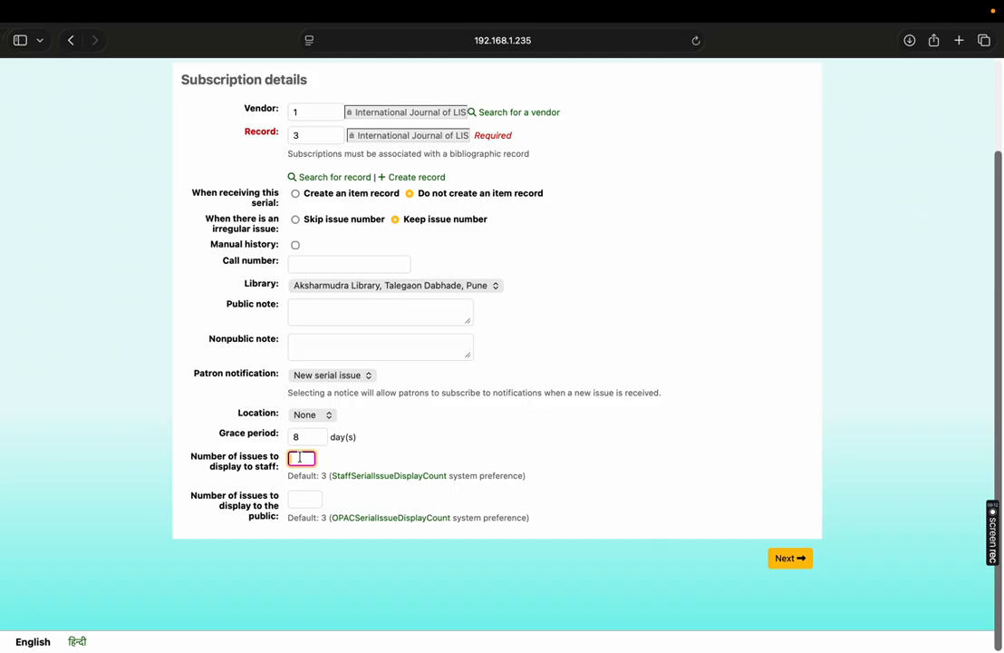
pyautogui.write('12')
pyautogui.press('Tab')
pyautogui.write('12')
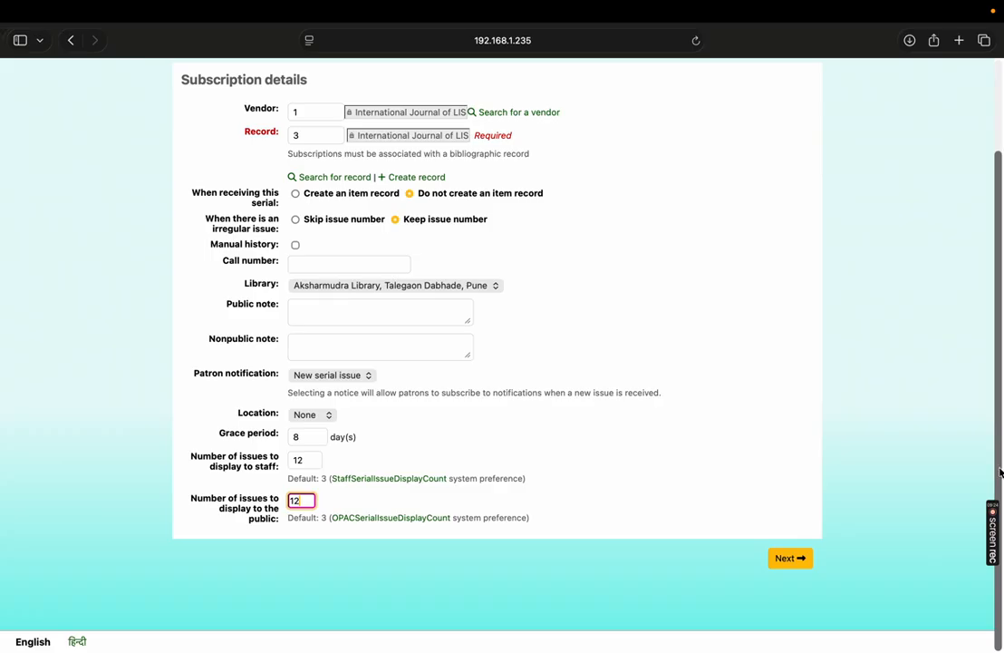
# - Review the vendor, record and grace period entries, and continue to the serials planning page
pyautogui.scroll(3, 1001, 471)
pyautogui.scroll(-3, 1001, 471)
pyautogui.scroll(1, 502, 345)
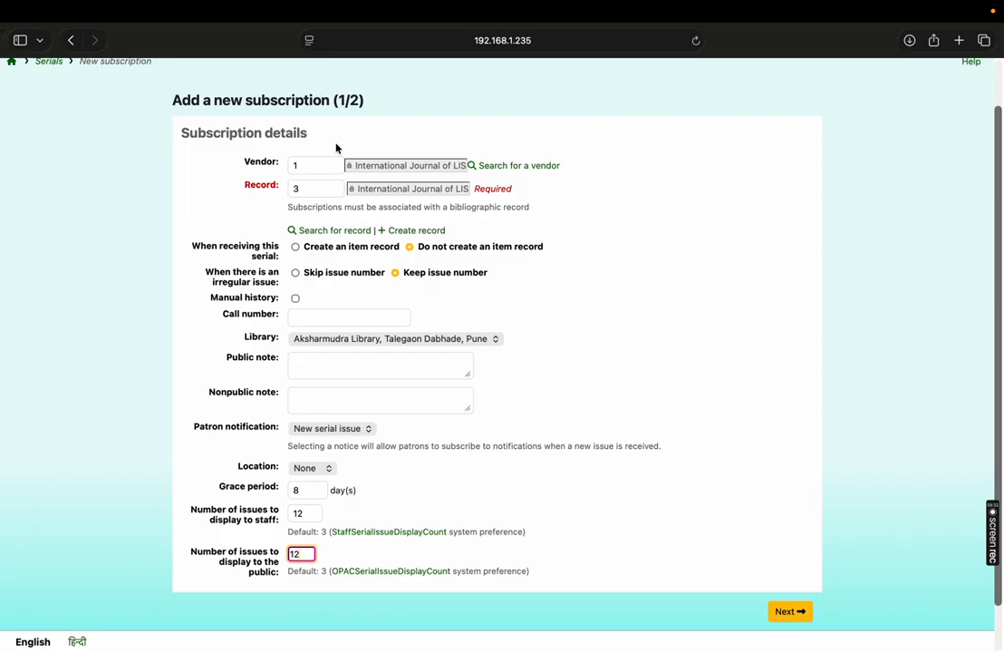
pyautogui.click(317, 165)
pyautogui.click(313, 187)
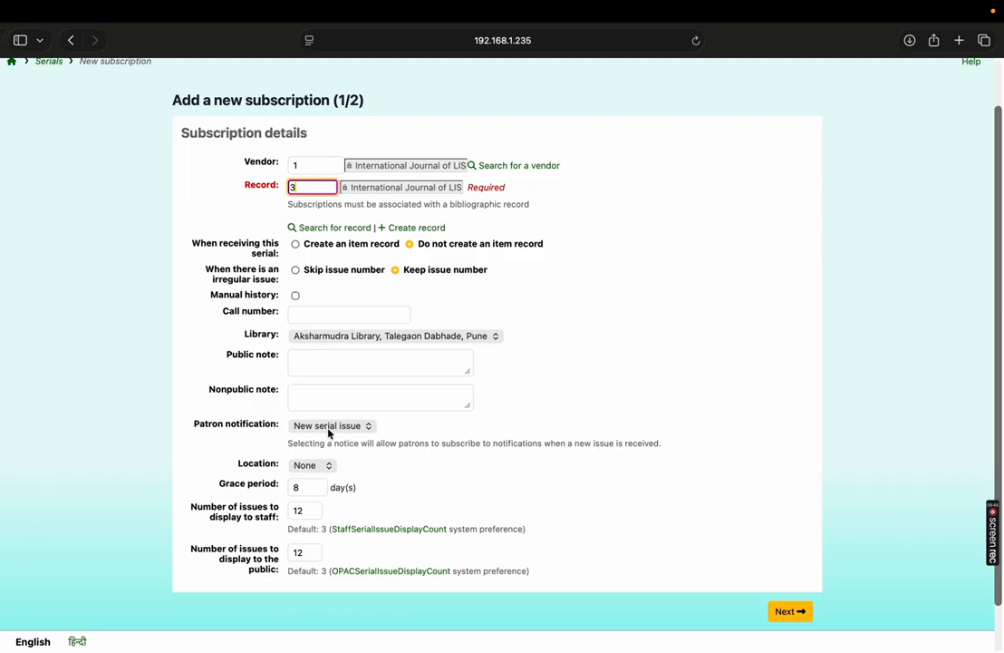
pyautogui.click(310, 487)
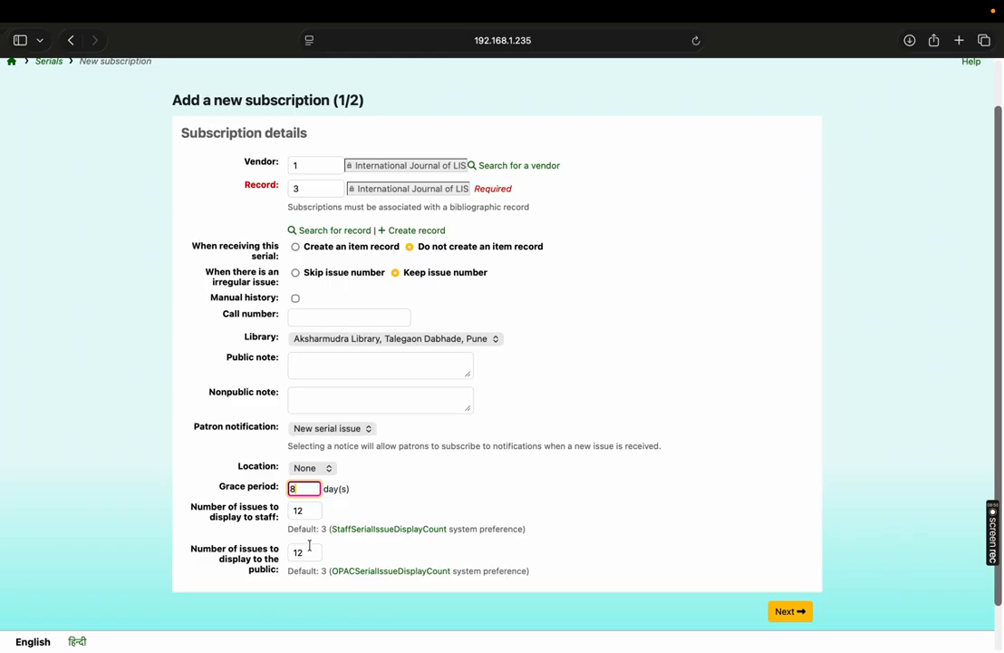
pyautogui.click(801, 612)
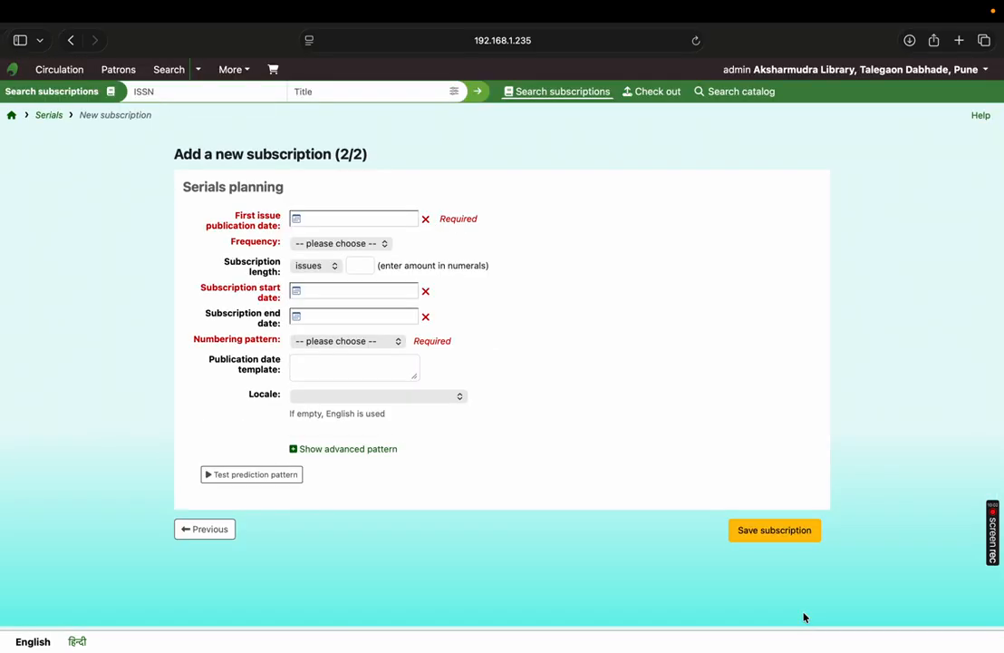
pyautogui.moveTo(179, 187); pyautogui.dragTo(294, 186)
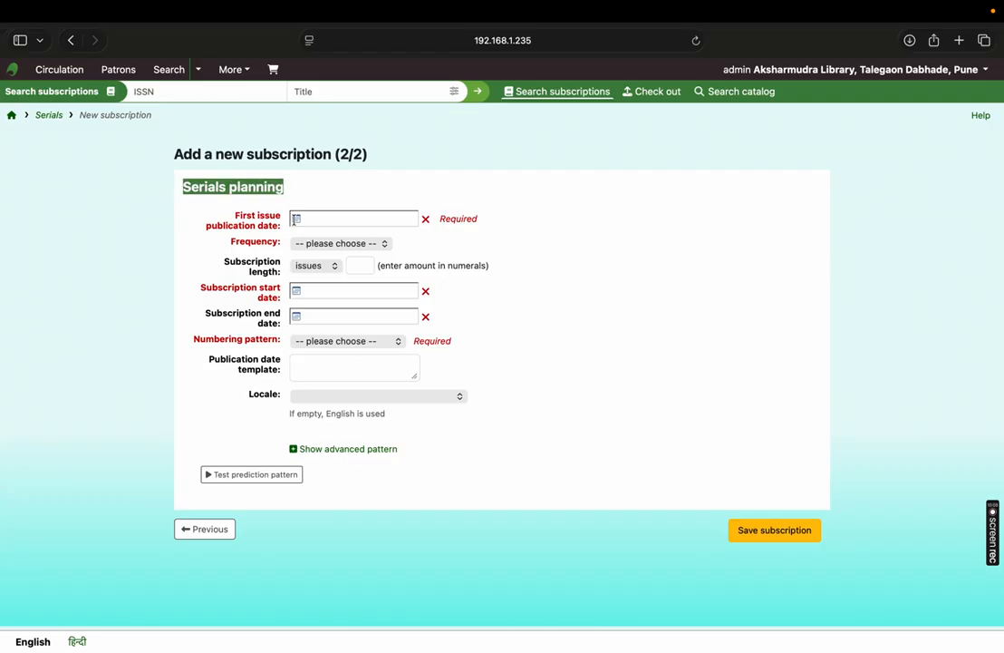
# - Set the first issue publication date to 01/01/2025 and the frequency to Monthly
pyautogui.click(295, 218)
pyautogui.click(340, 242)
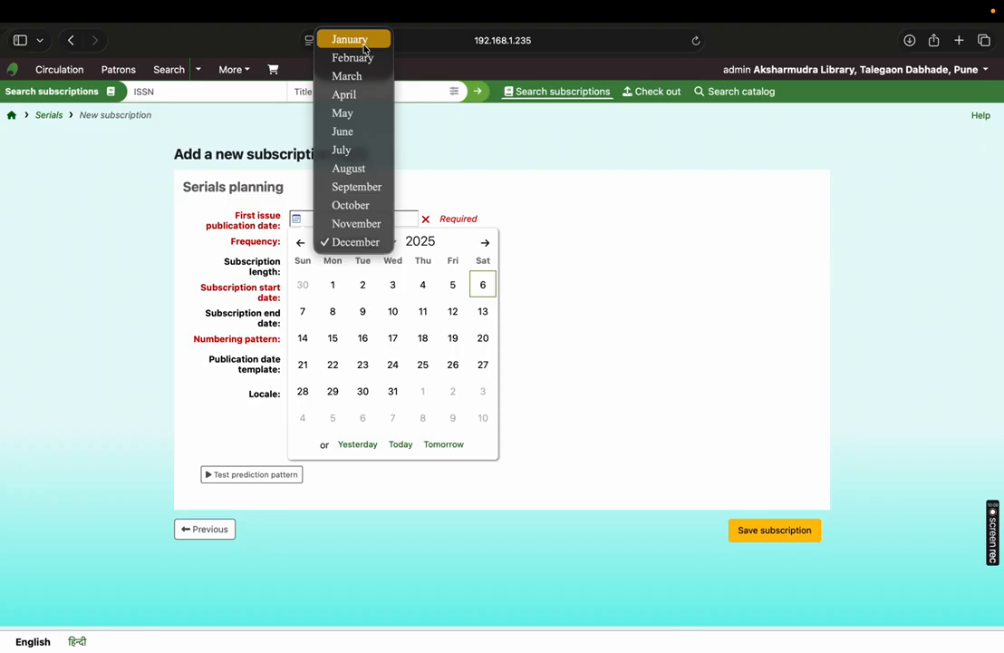
pyautogui.click(342, 38)
pyautogui.click(391, 285)
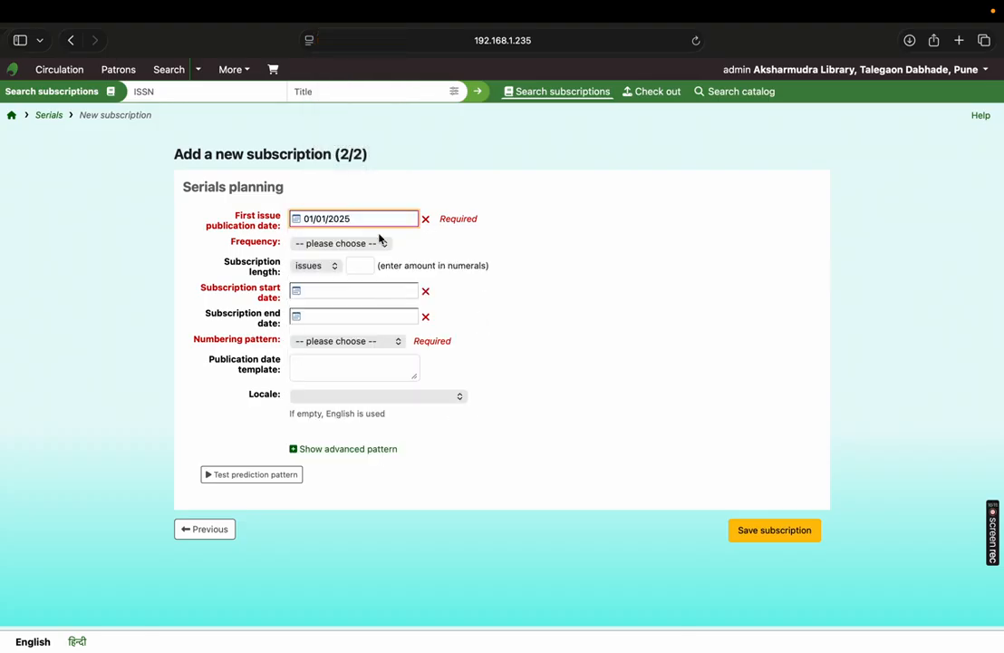
pyautogui.click(381, 242)
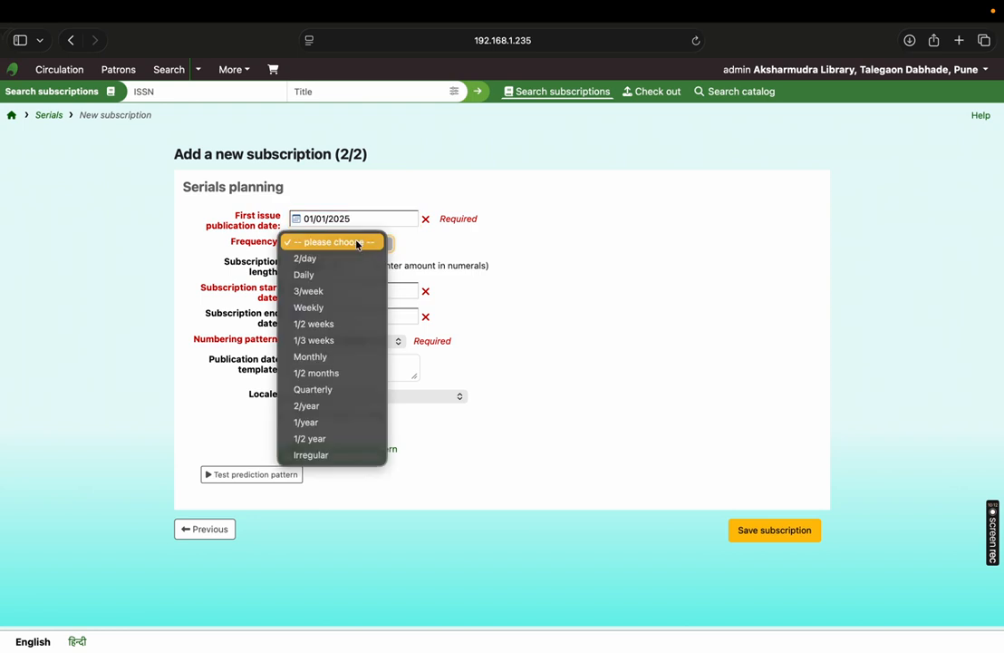
pyautogui.click(315, 355)
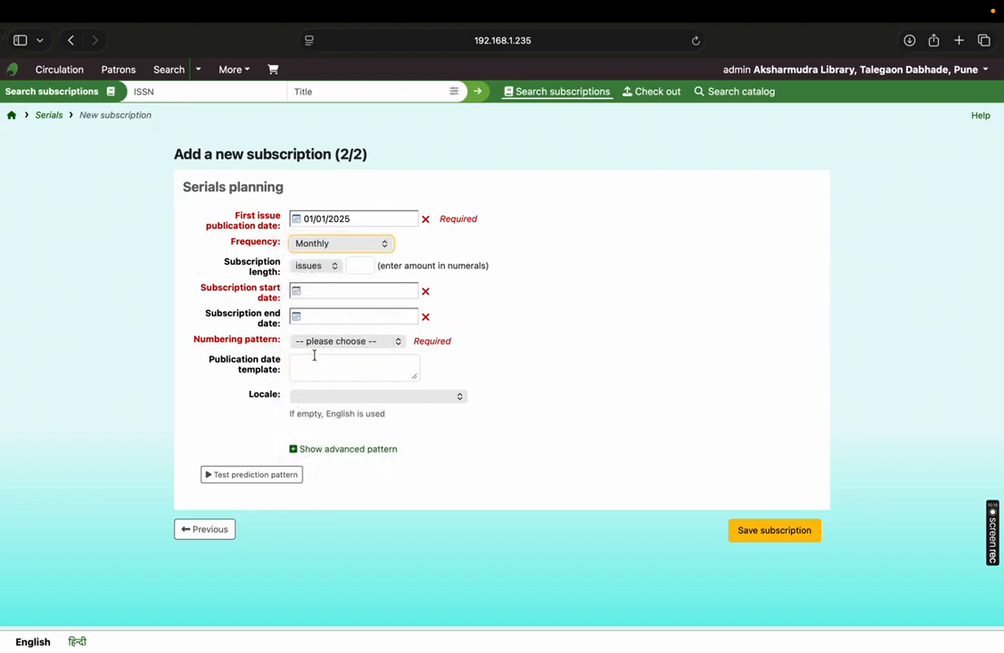
# - Set the subscription length to 12 months
pyautogui.click(319, 265)
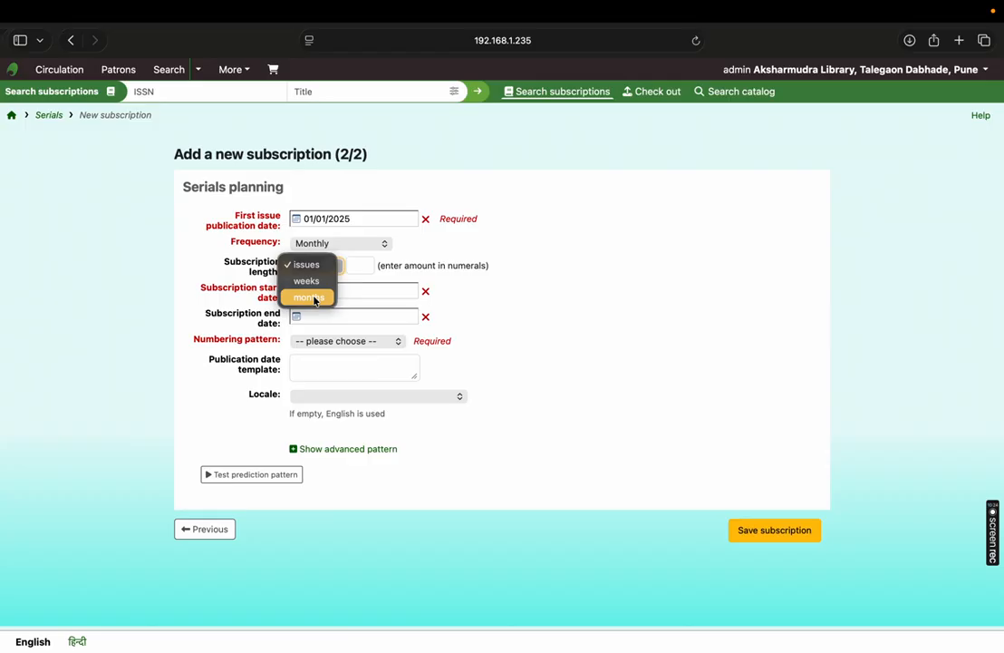
pyautogui.click(320, 296)
pyautogui.click(353, 264)
pyautogui.write('12')
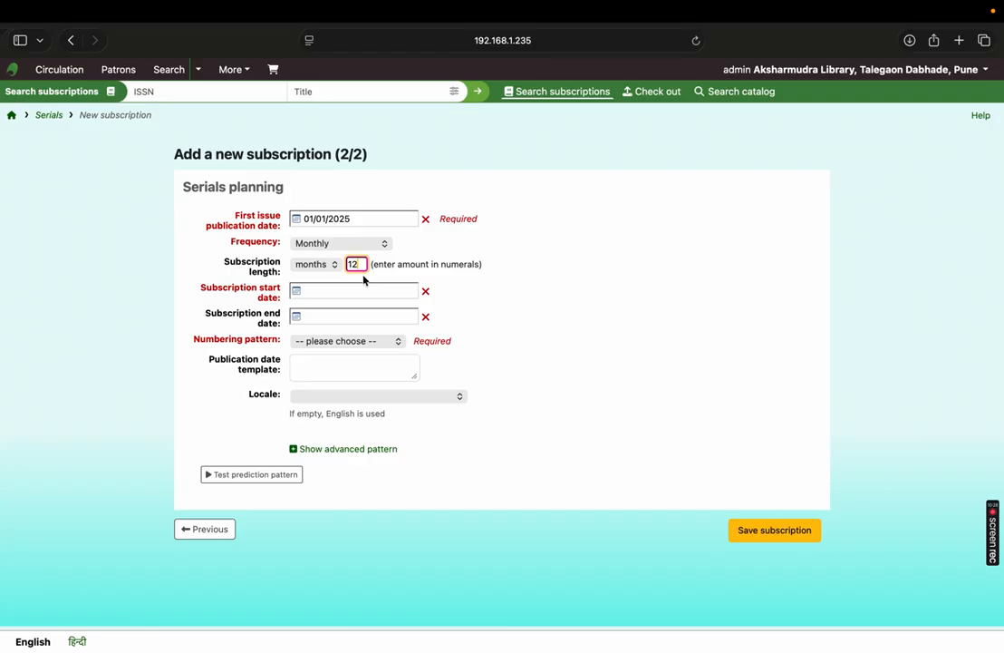
# - Set the subscription to run from 01/01/2025 to 31/12/2025 and choose the Volume, Number numbering pattern
pyautogui.click(300, 291)
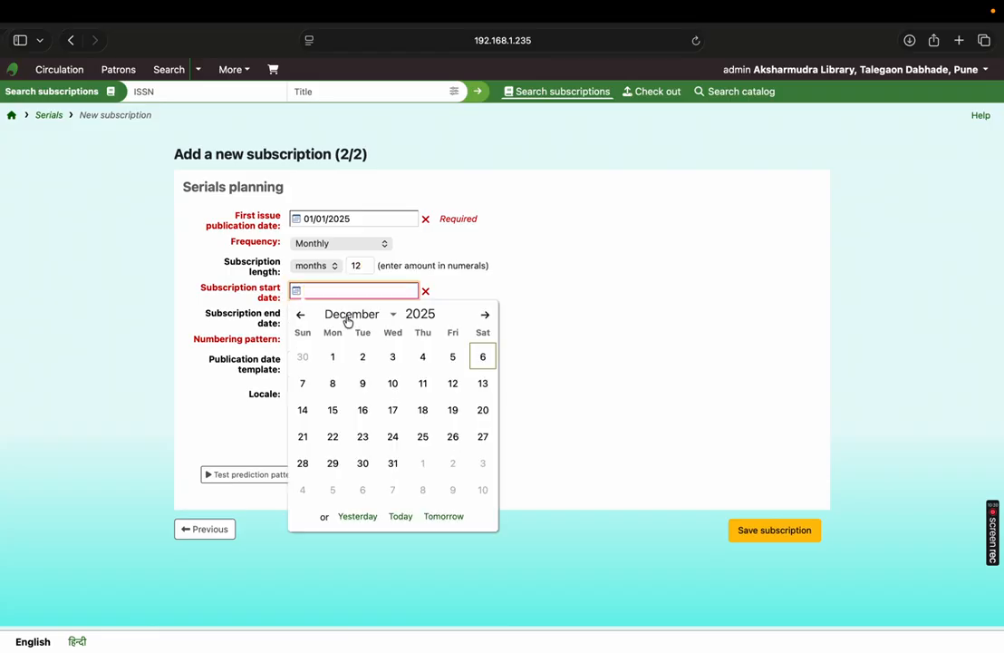
pyautogui.click(347, 315)
pyautogui.click(350, 111)
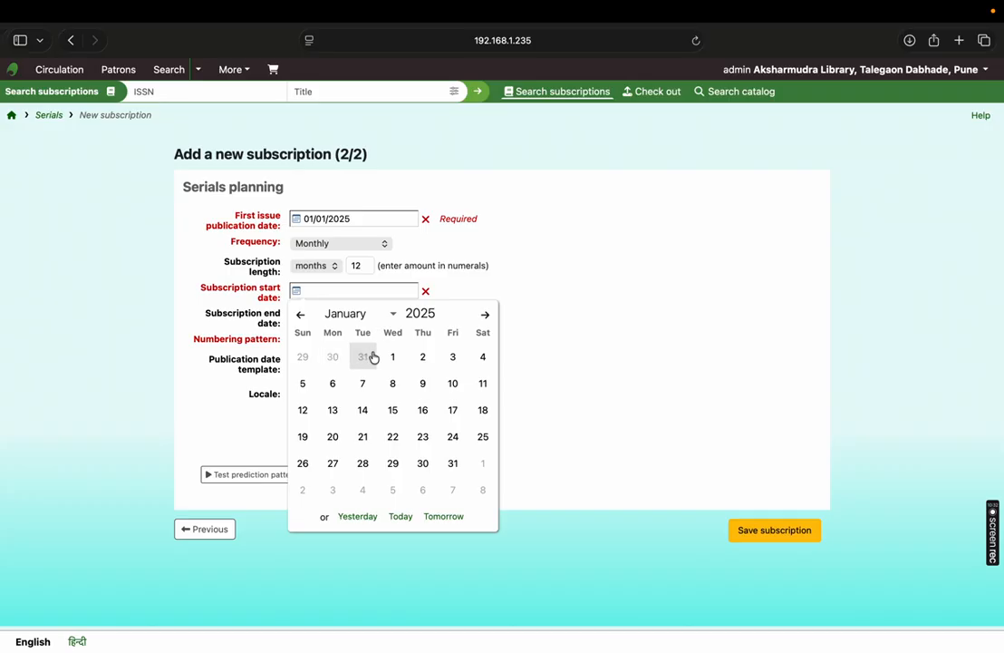
pyautogui.click(393, 356)
pyautogui.click(295, 312)
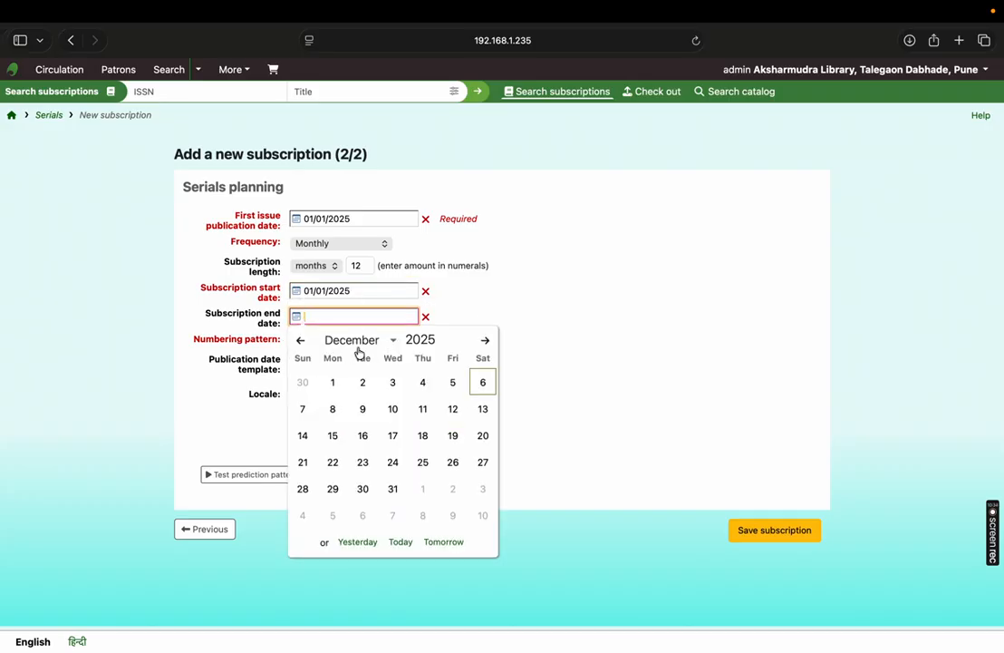
pyautogui.click(394, 491)
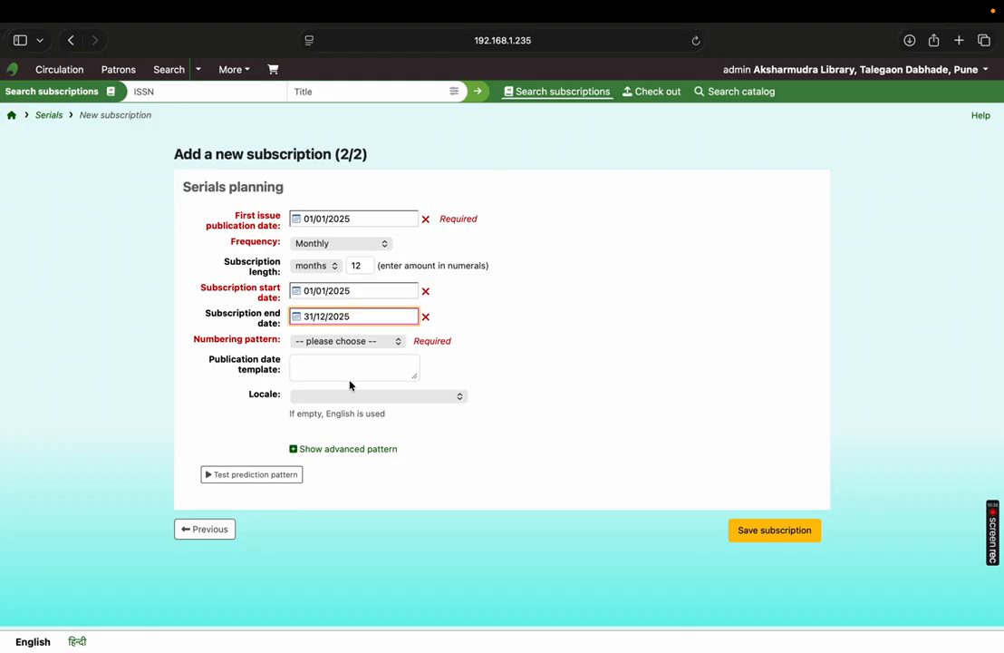
pyautogui.click(329, 343)
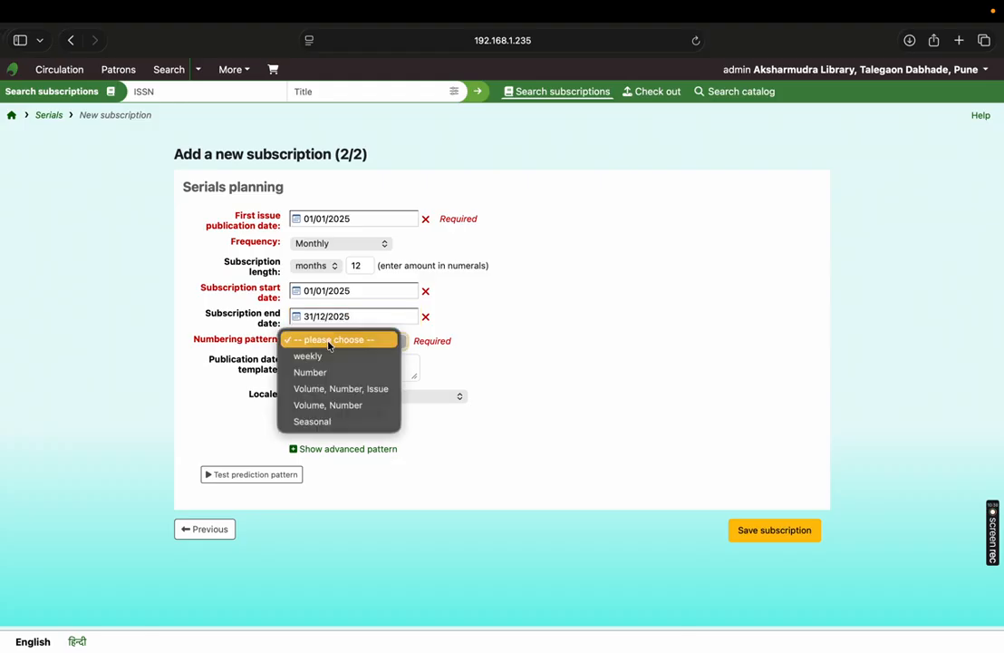
pyautogui.click(322, 405)
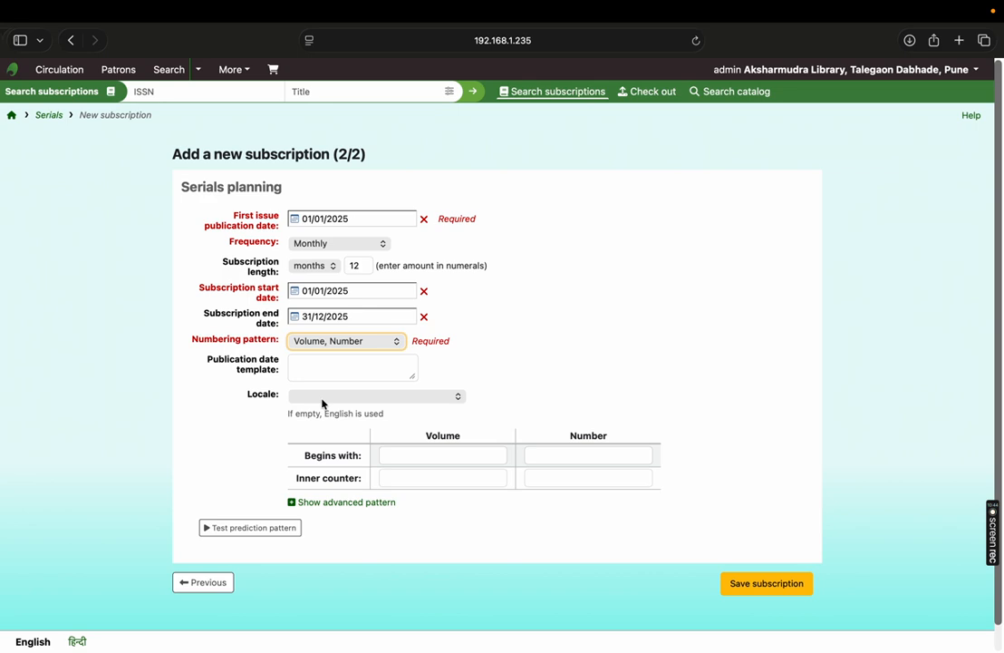
# - Set the numbering pattern to begin with volume 51 and number 1
pyautogui.click(402, 455)
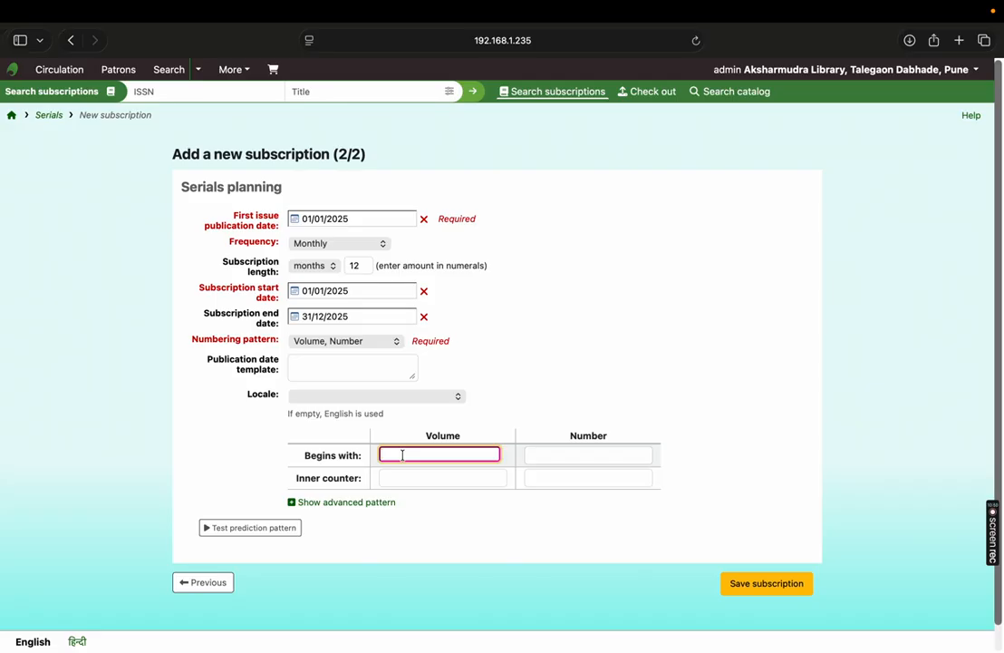
pyautogui.write('51')
pyautogui.press('Tab')
pyautogui.write('1')
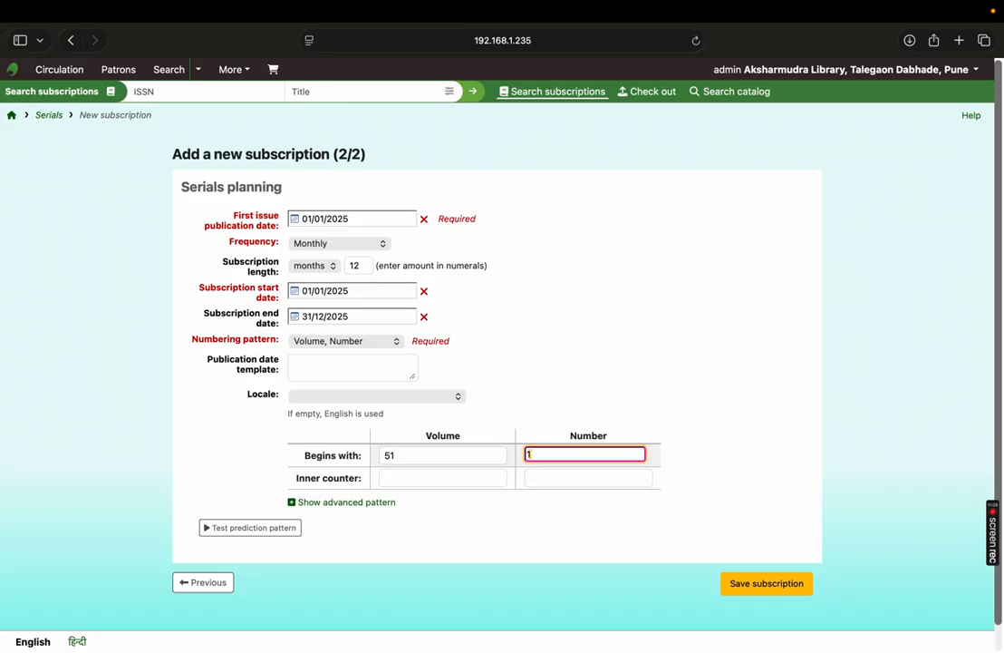
pyautogui.click(426, 456)
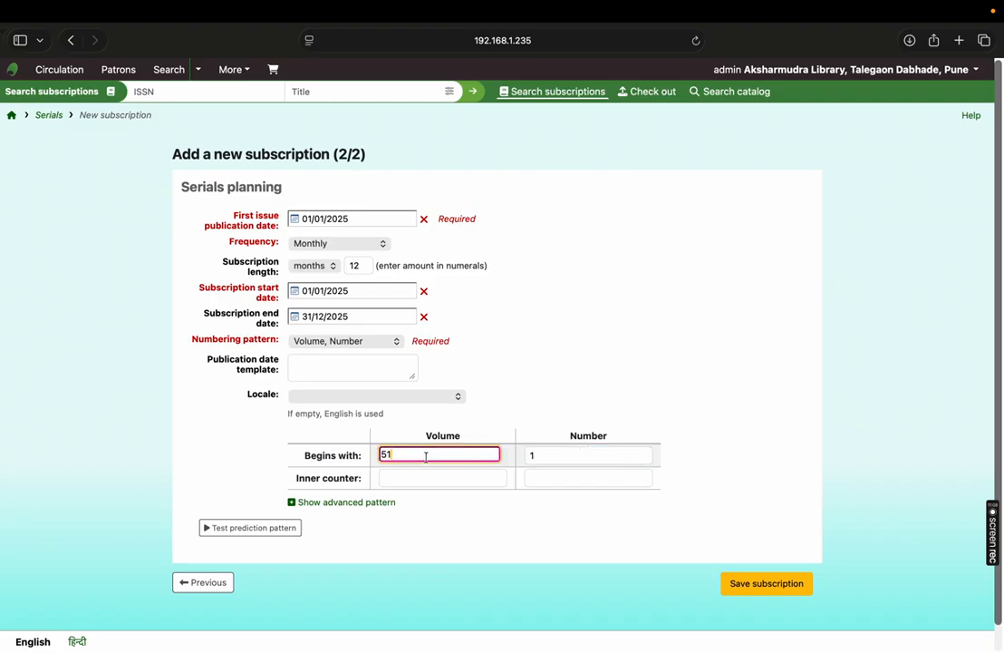
pyautogui.click(577, 456)
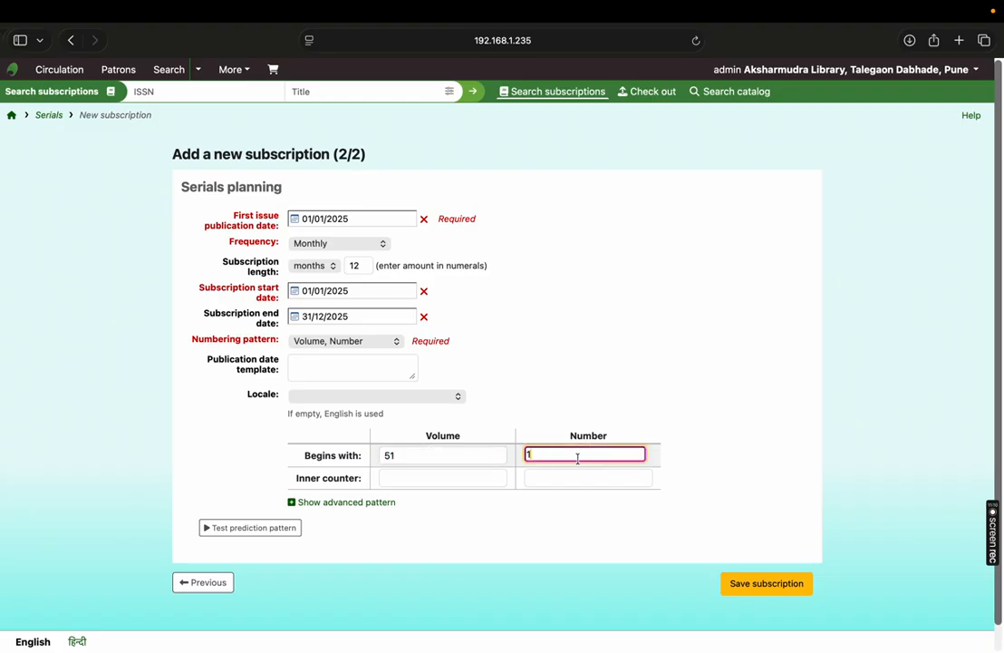
# - Test the prediction pattern, review the predicted issues, and save the subscription
pyautogui.click(277, 532)
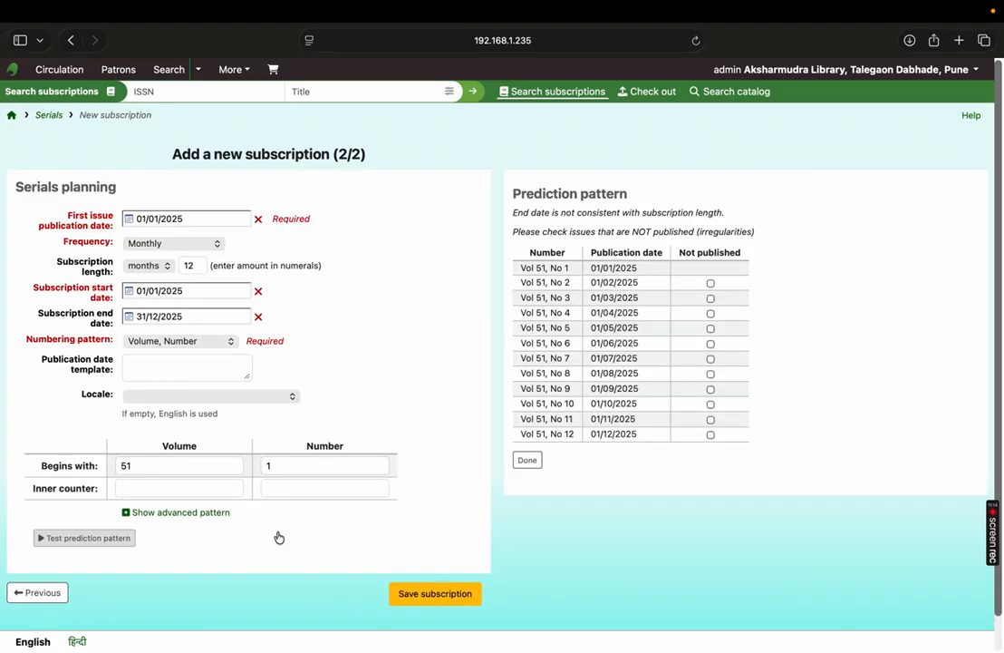
pyautogui.moveTo(520, 266); pyautogui.dragTo(679, 390)
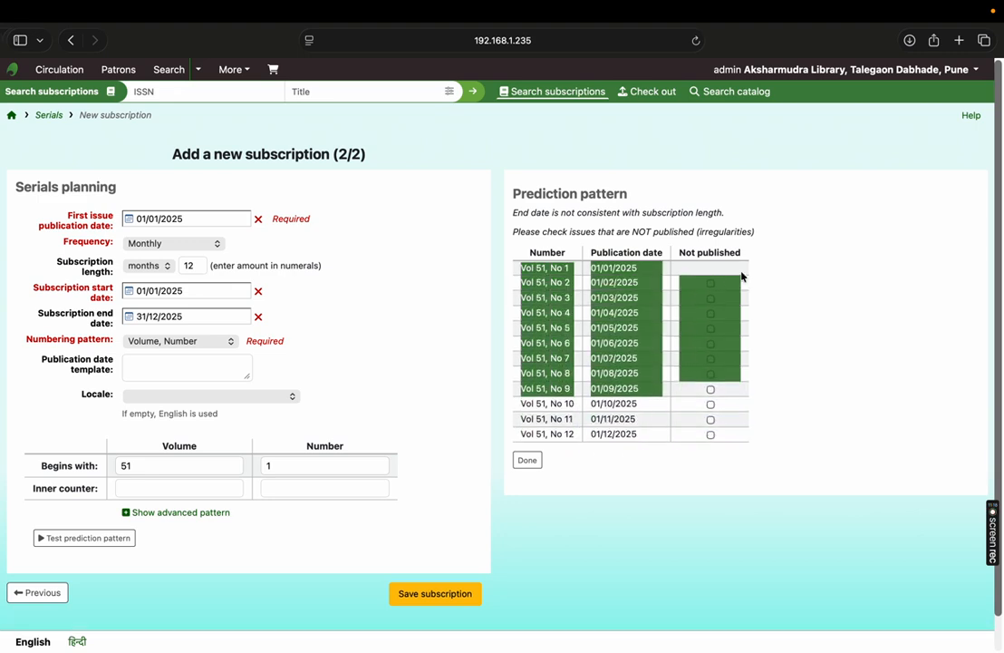
pyautogui.click(781, 271)
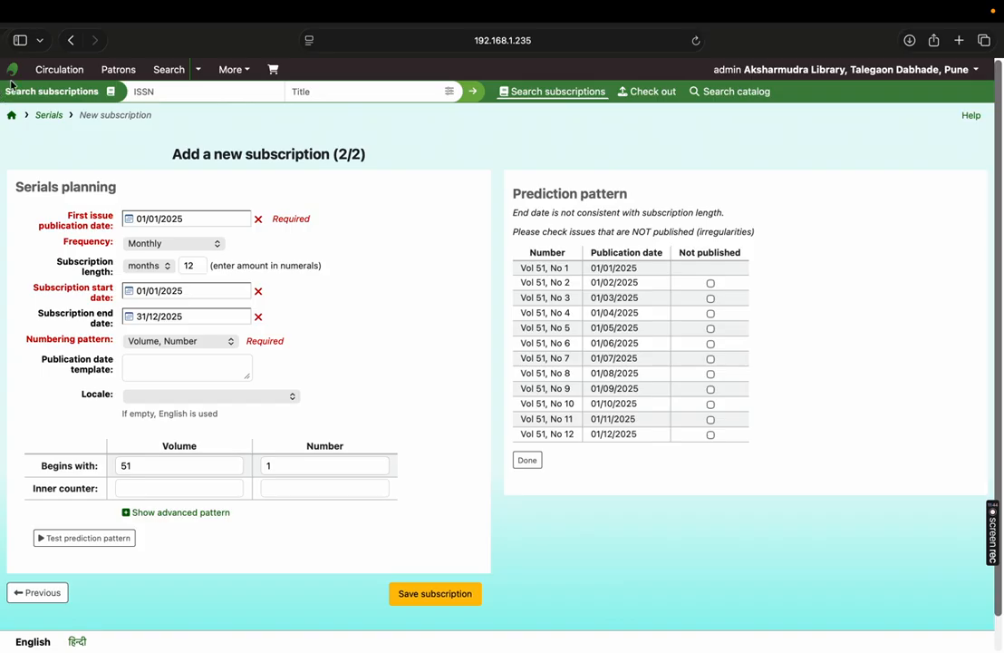
pyautogui.click(445, 599)
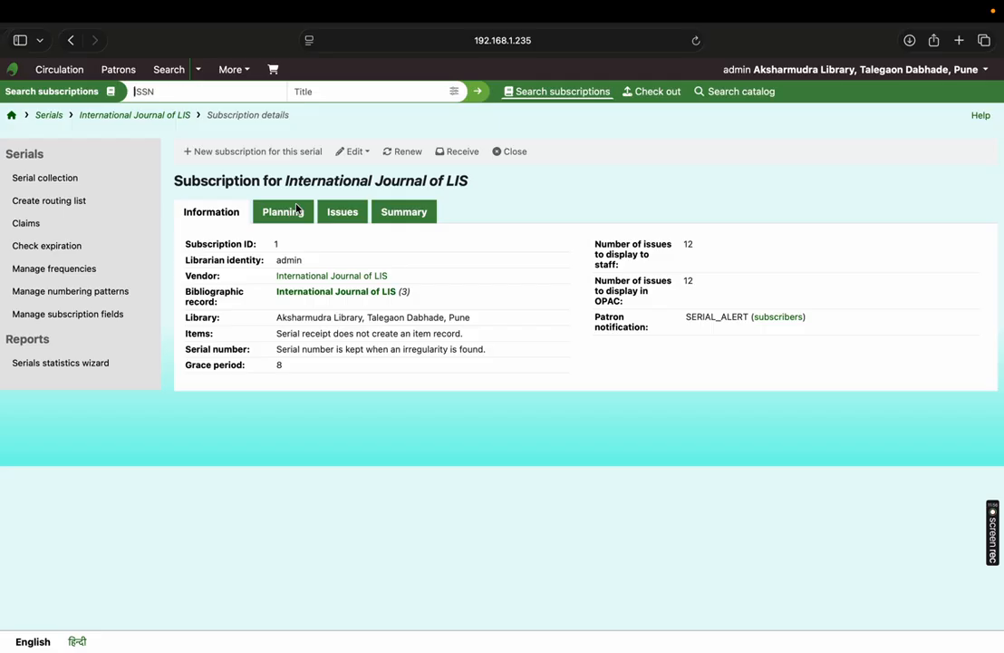
# - Review the saved subscription's ID, planning details, issues and summary
pyautogui.moveTo(275, 244); pyautogui.dragTo(519, 257)
pyautogui.click(520, 257)
pyautogui.click(283, 212)
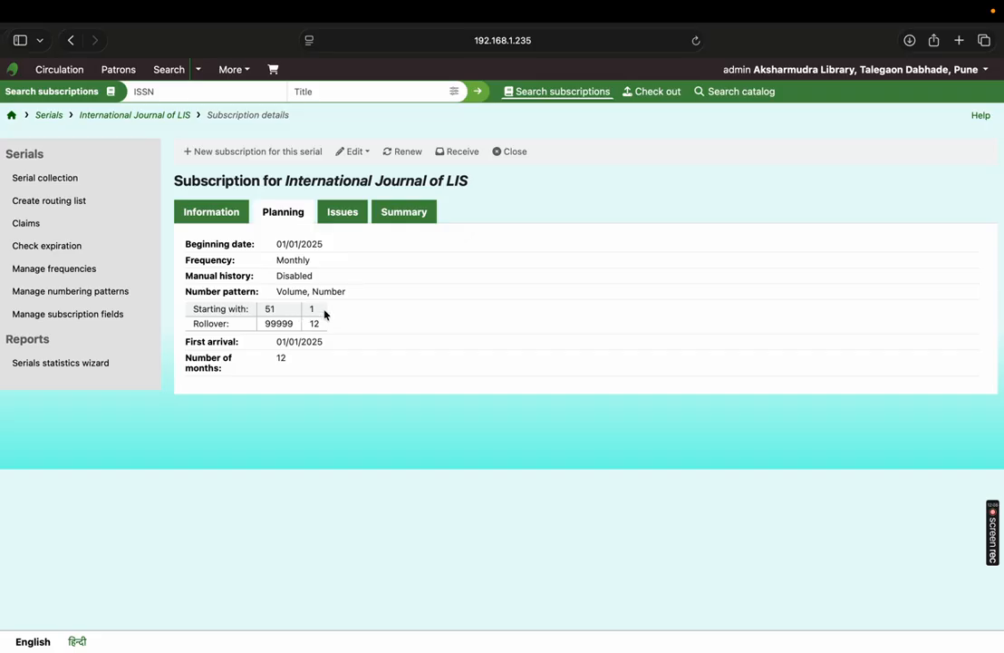
pyautogui.click(357, 212)
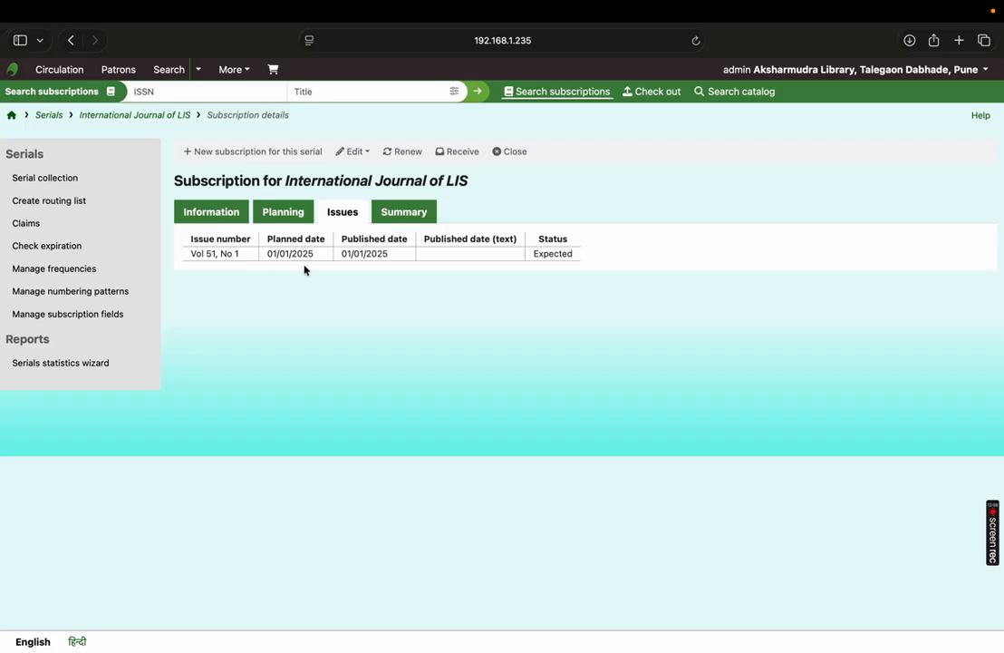
pyautogui.click(398, 214)
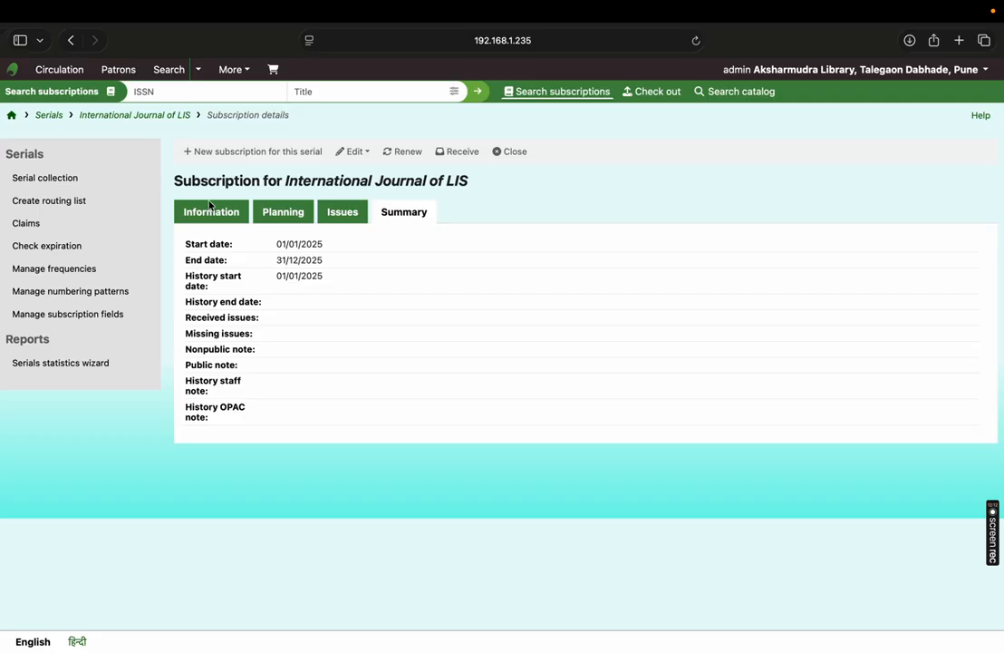
# - Return to Serials, list all subscriptions, and open the receive form for International Journal of LIS
pyautogui.click(12, 116)
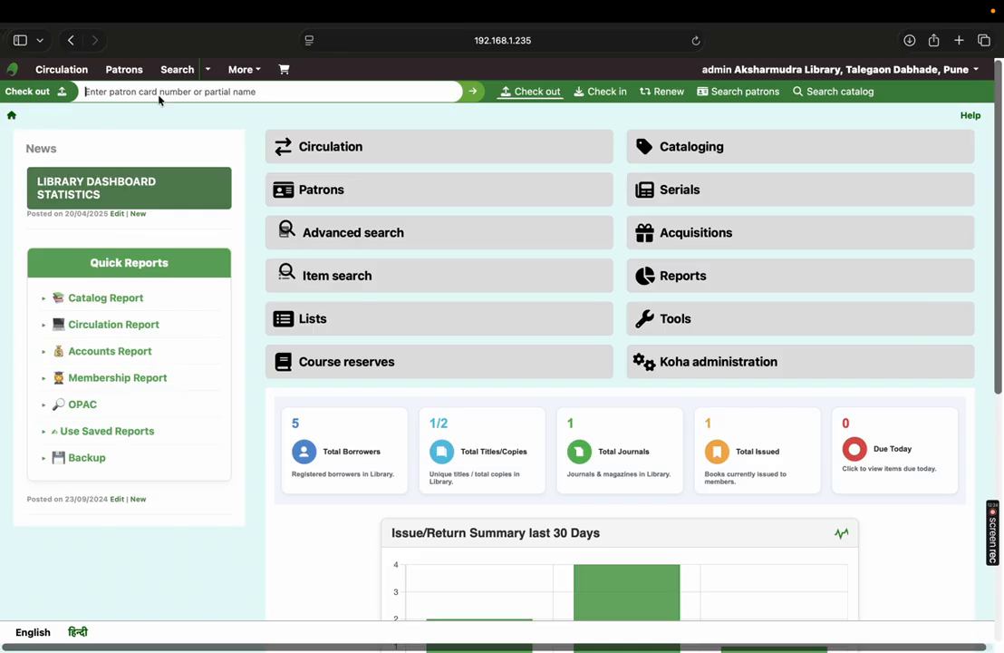
pyautogui.click(683, 199)
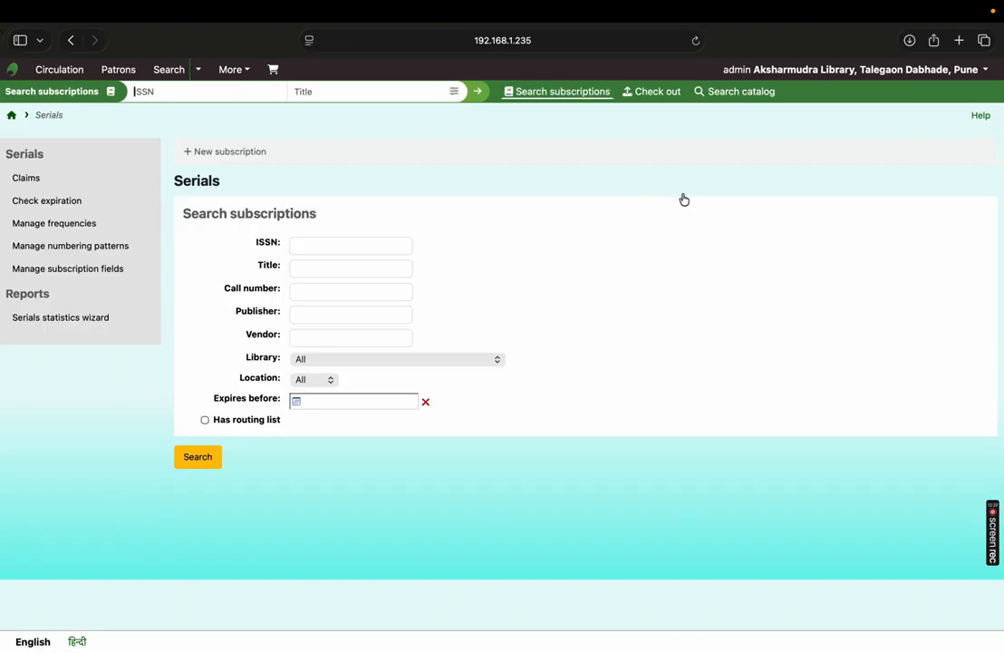
pyautogui.click(478, 93)
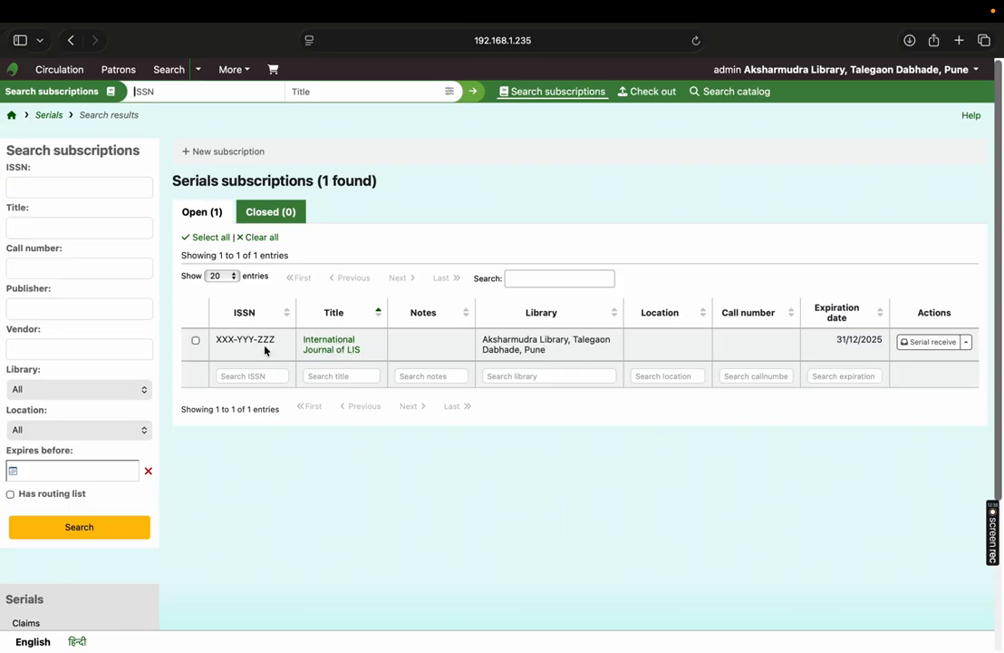
pyautogui.click(345, 353)
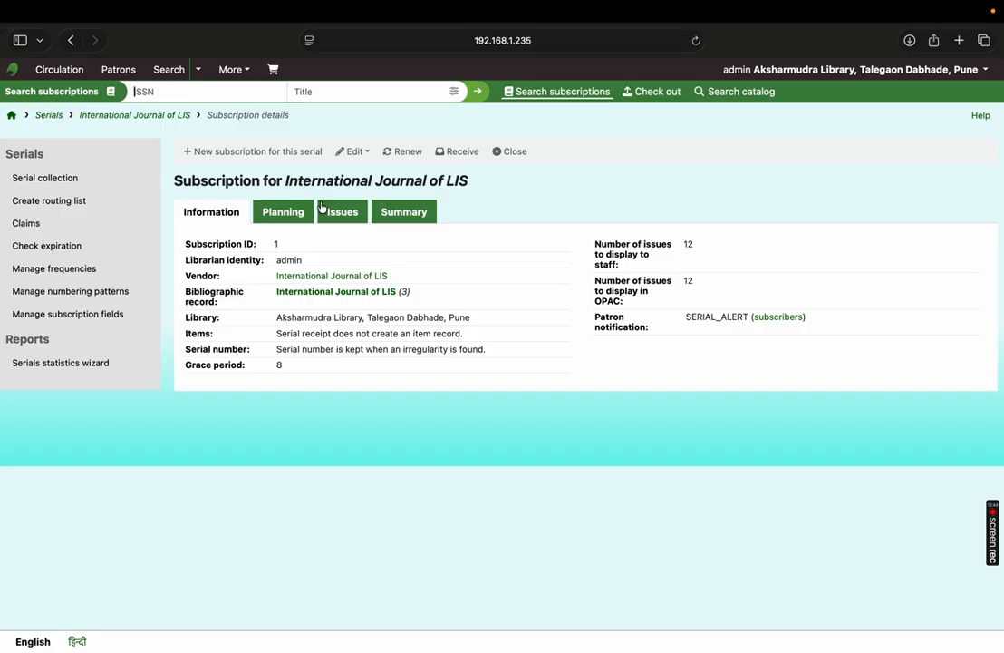
pyautogui.click(457, 155)
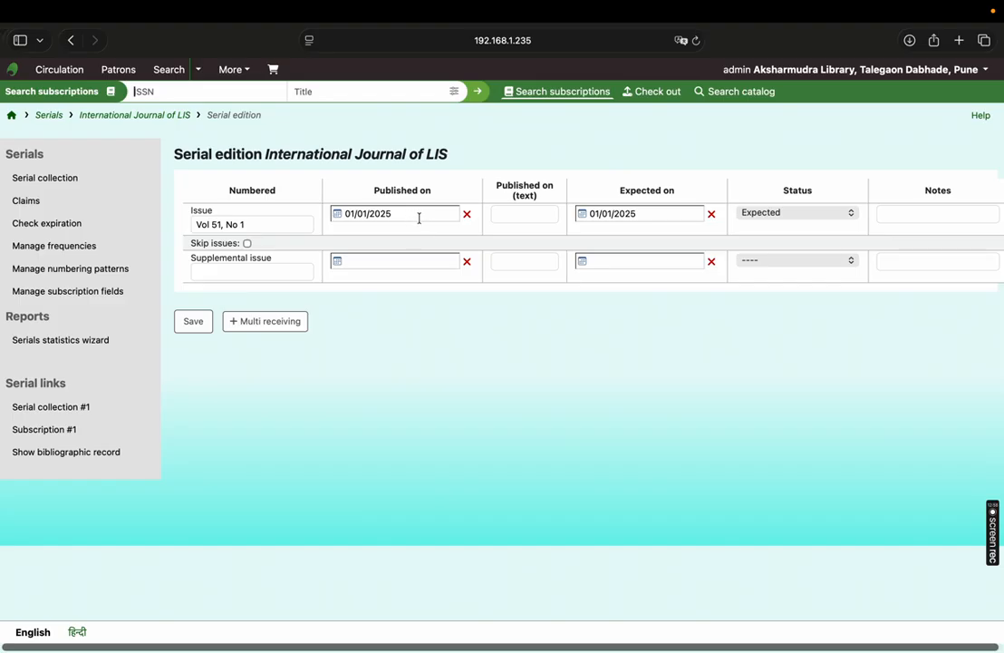
# - Set the expected date of Vol 51, No 1 to 22/01/2025 and its status to Arrived, and save the issue
pyautogui.click(616, 214)
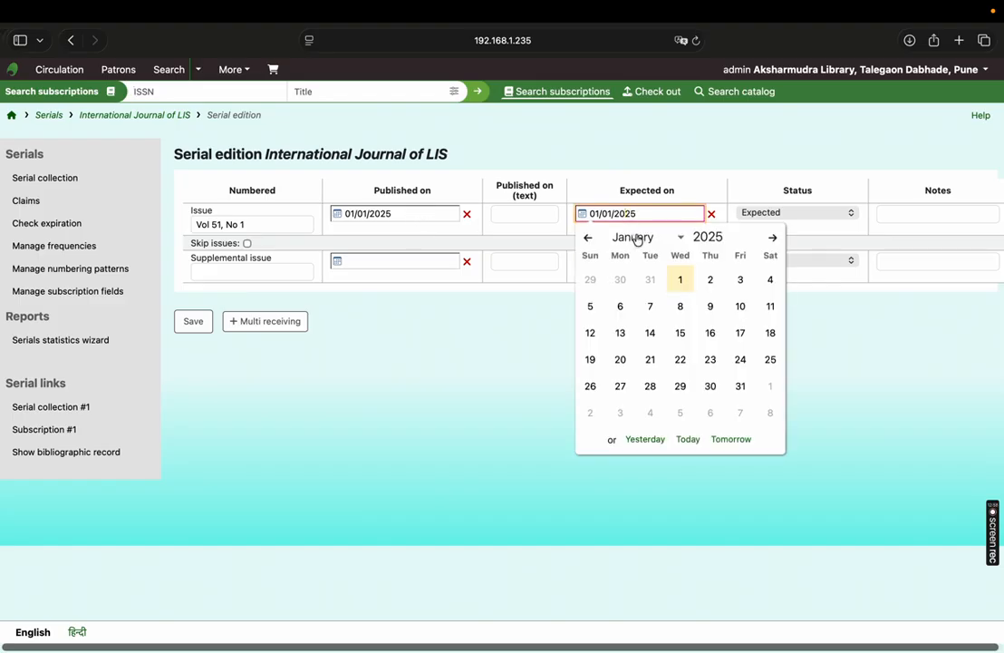
pyautogui.click(681, 361)
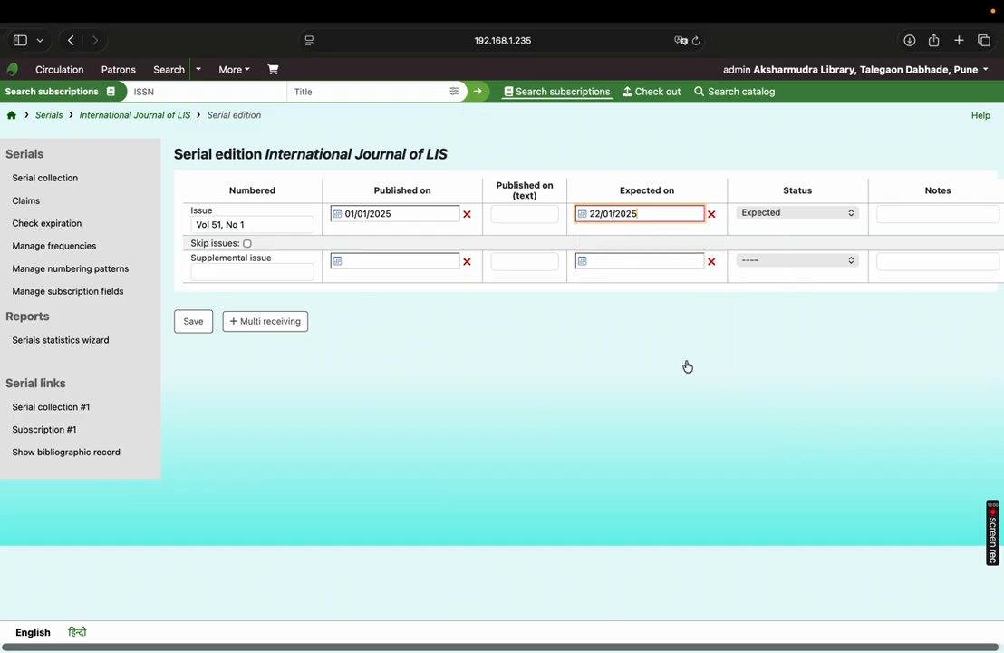
pyautogui.click(762, 214)
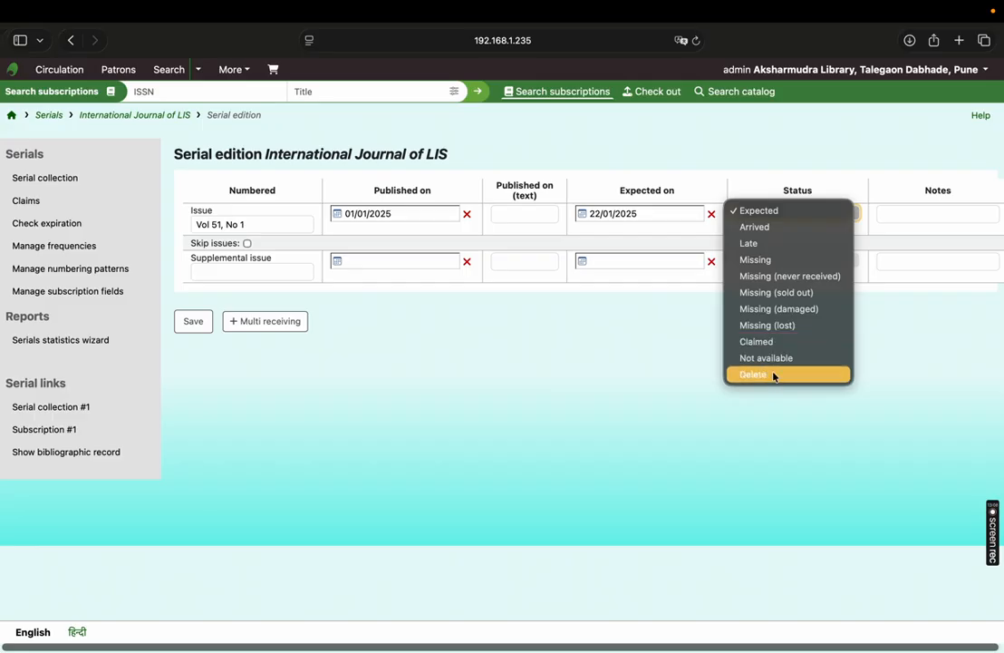
pyautogui.click(763, 227)
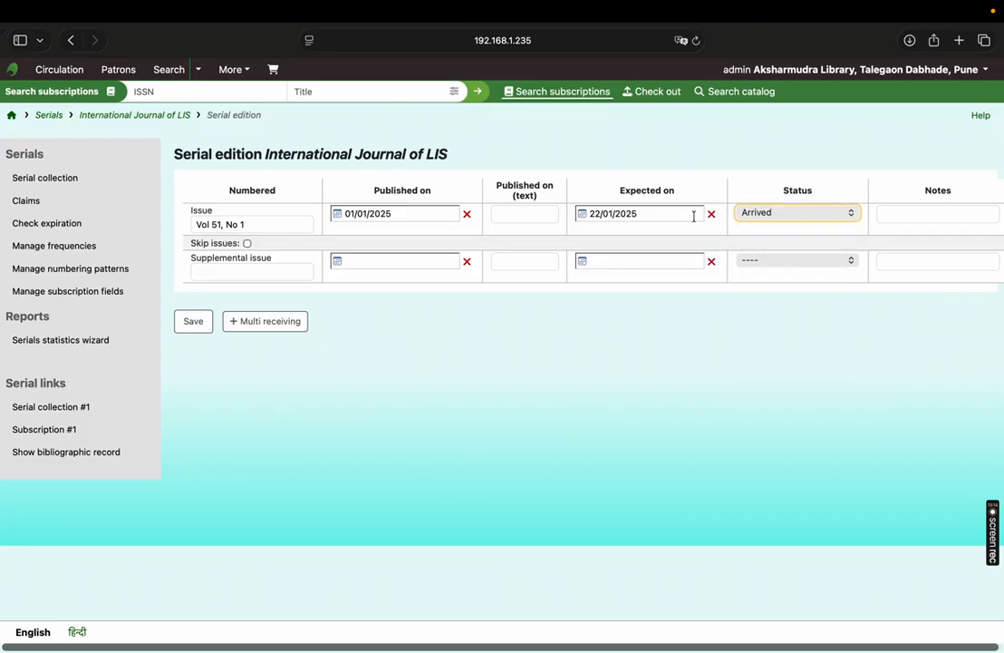
pyautogui.click(215, 274)
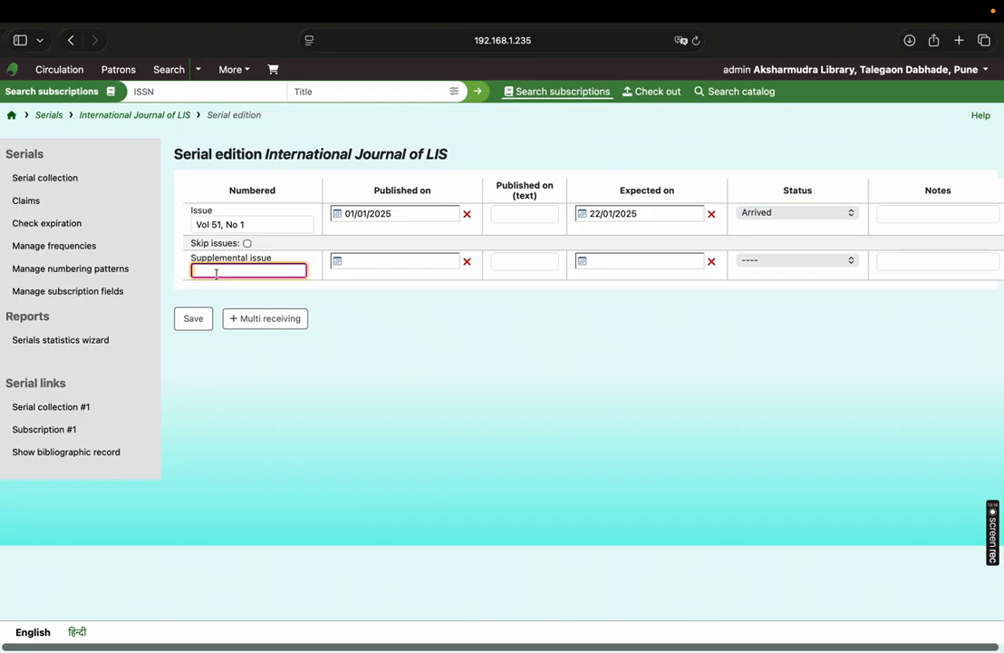
pyautogui.click(408, 263)
pyautogui.click(652, 324)
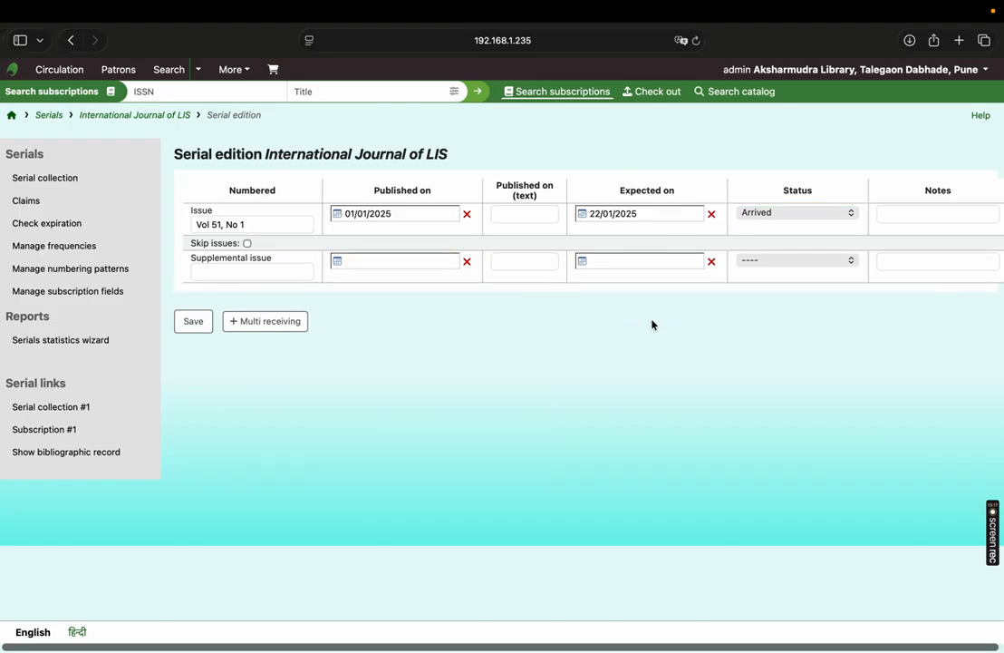
pyautogui.click(821, 262)
pyautogui.click(413, 398)
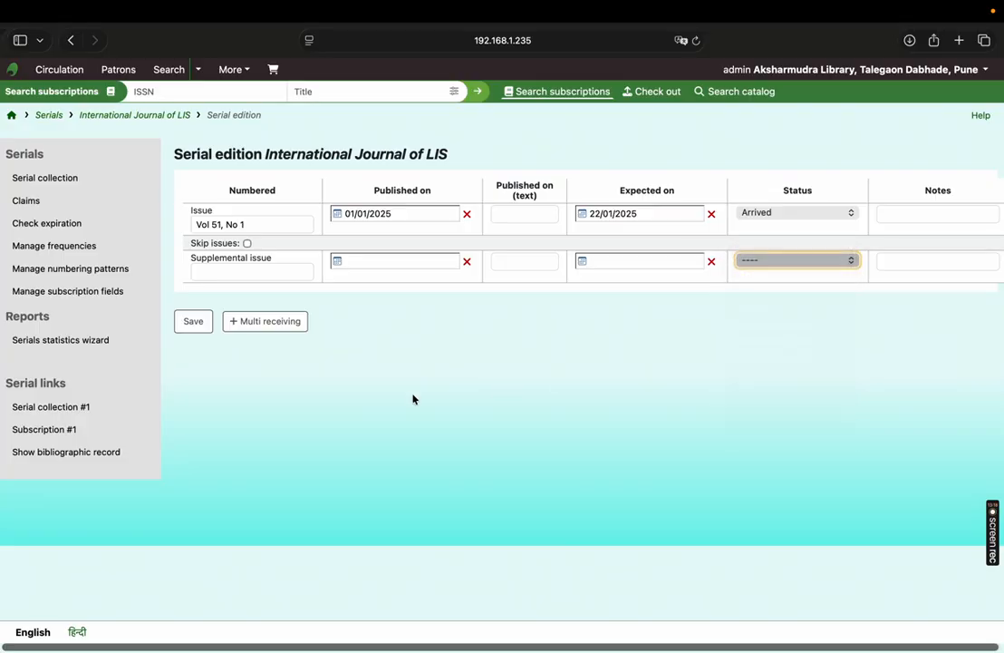
pyautogui.click(196, 325)
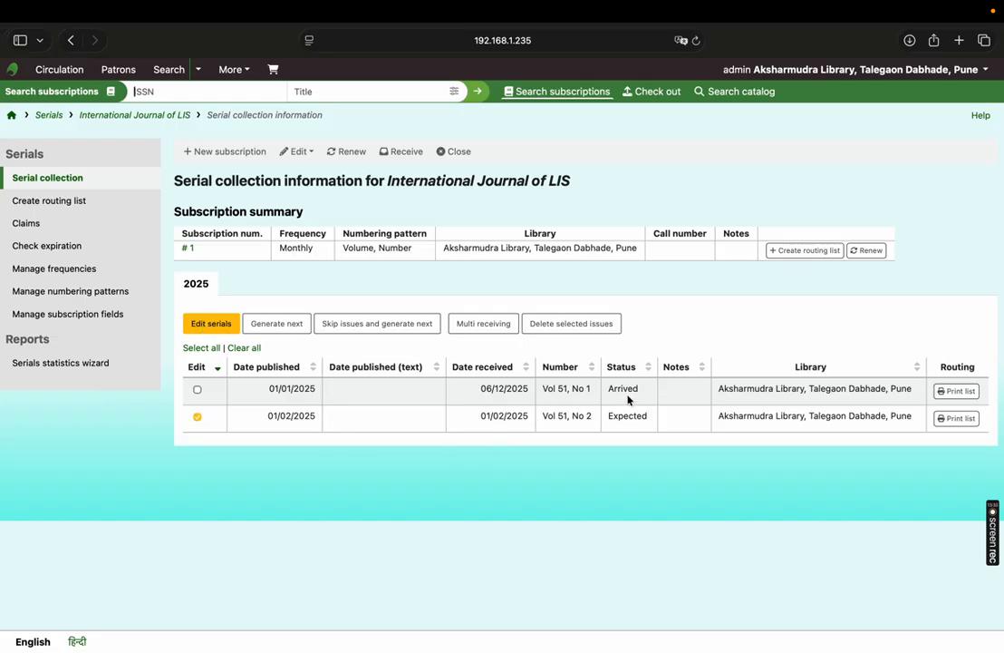
# - Open the receive form for Vol 51, No 2 and set its expected date to 13/02/2025
pyautogui.moveTo(616, 419); pyautogui.dragTo(650, 418)
pyautogui.moveTo(269, 417); pyautogui.dragTo(345, 417)
pyautogui.click(412, 160)
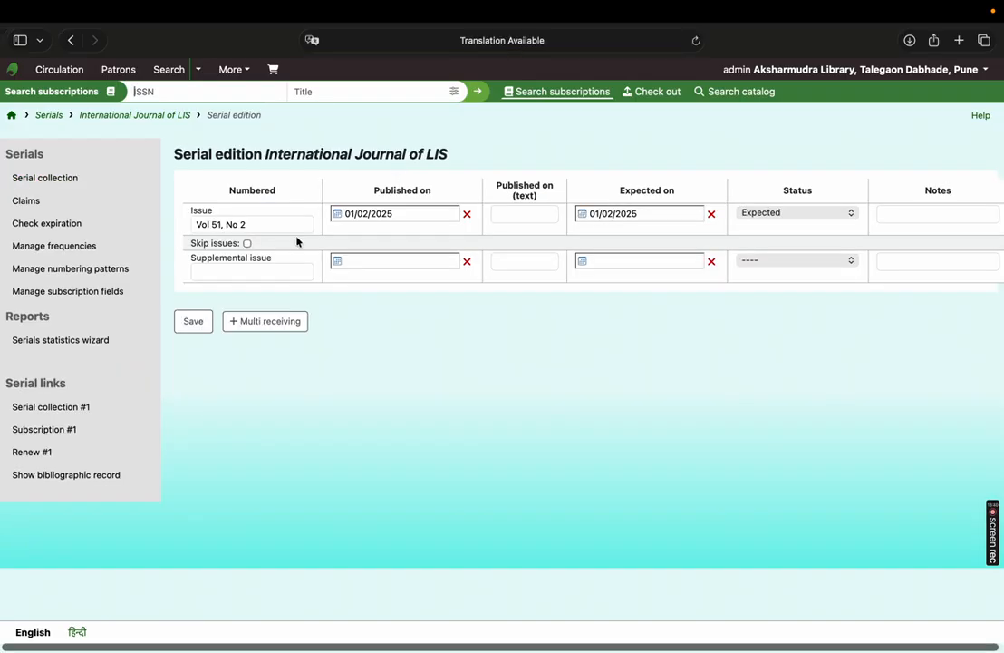
pyautogui.click(613, 215)
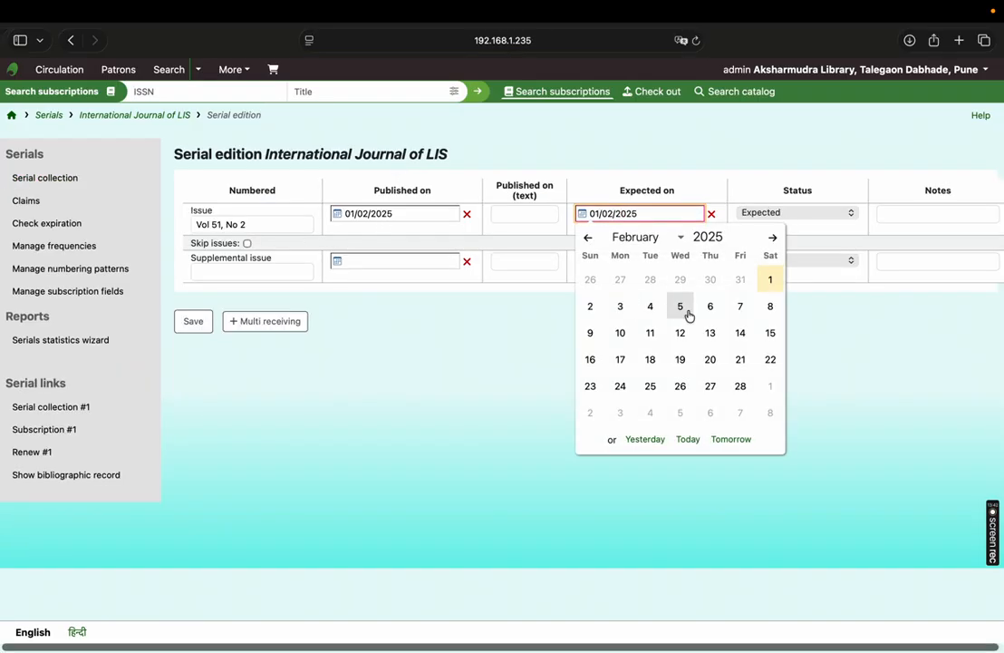
pyautogui.click(708, 331)
# - Set the status of Vol 51, No 2 to Missing, save the issue, and check its status in the serial collection
pyautogui.click(768, 213)
pyautogui.click(768, 227)
pyautogui.click(768, 213)
pyautogui.click(771, 242)
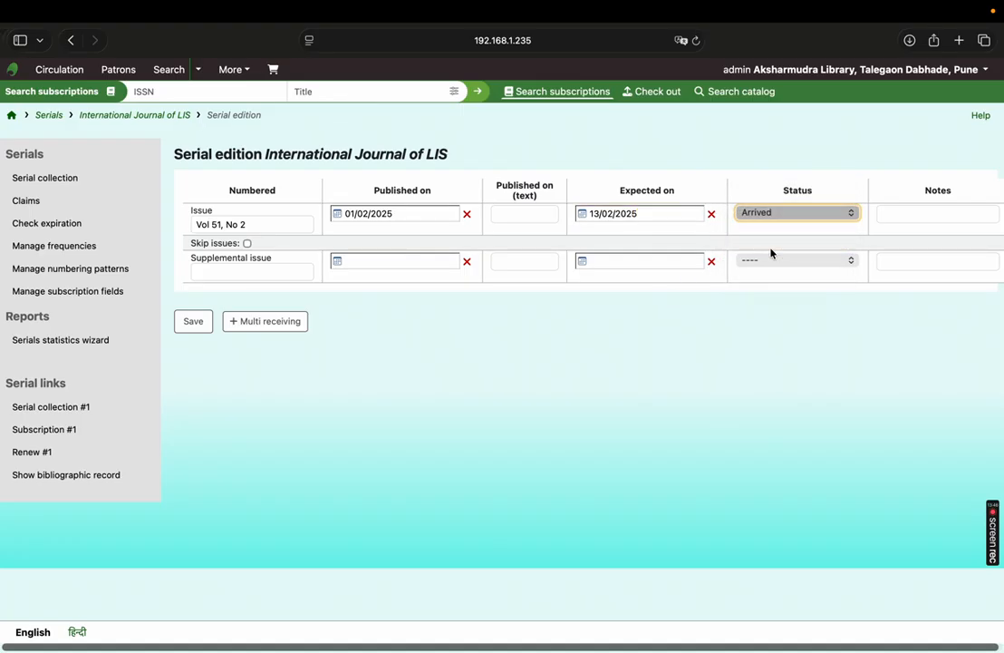
pyautogui.click(196, 328)
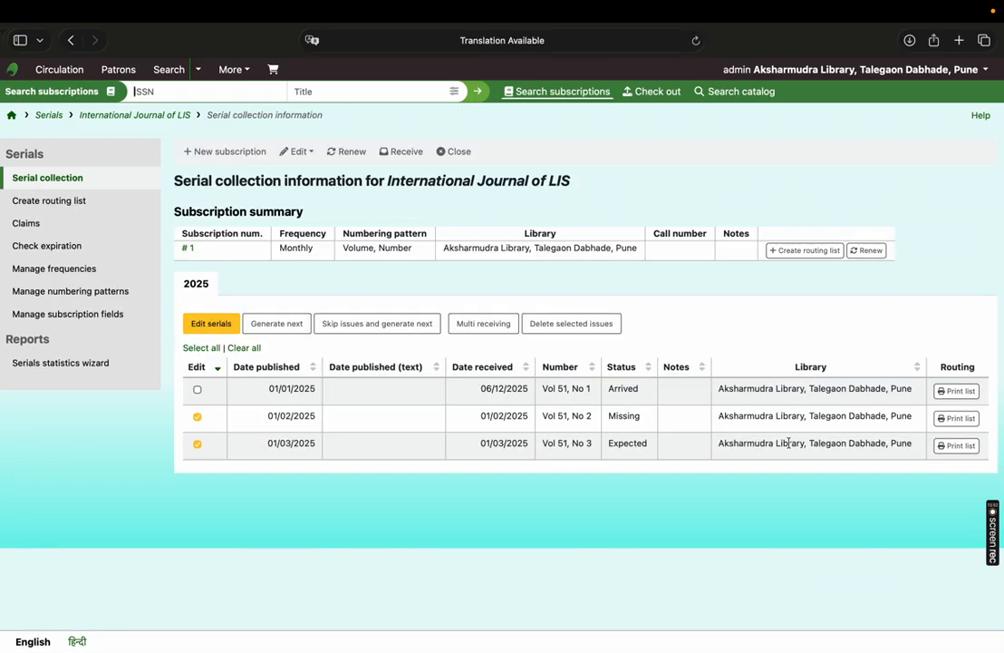
pyautogui.moveTo(608, 415); pyautogui.dragTo(653, 419)
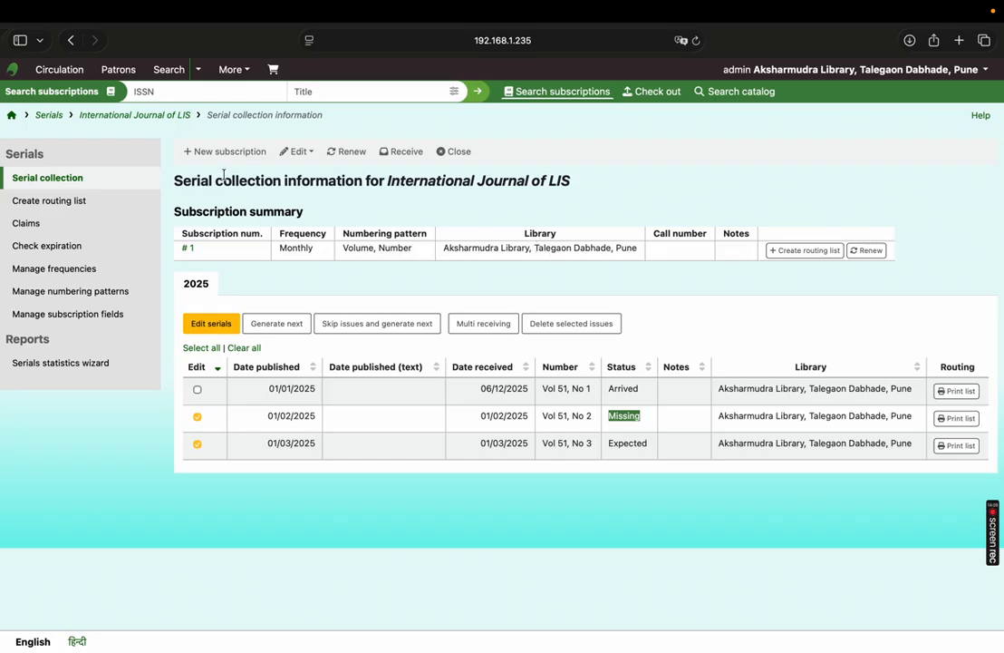
# - Examine the subscription renewal form's start date and length, close it without submitting, and view the subscription's edit options
pyautogui.click(350, 152)
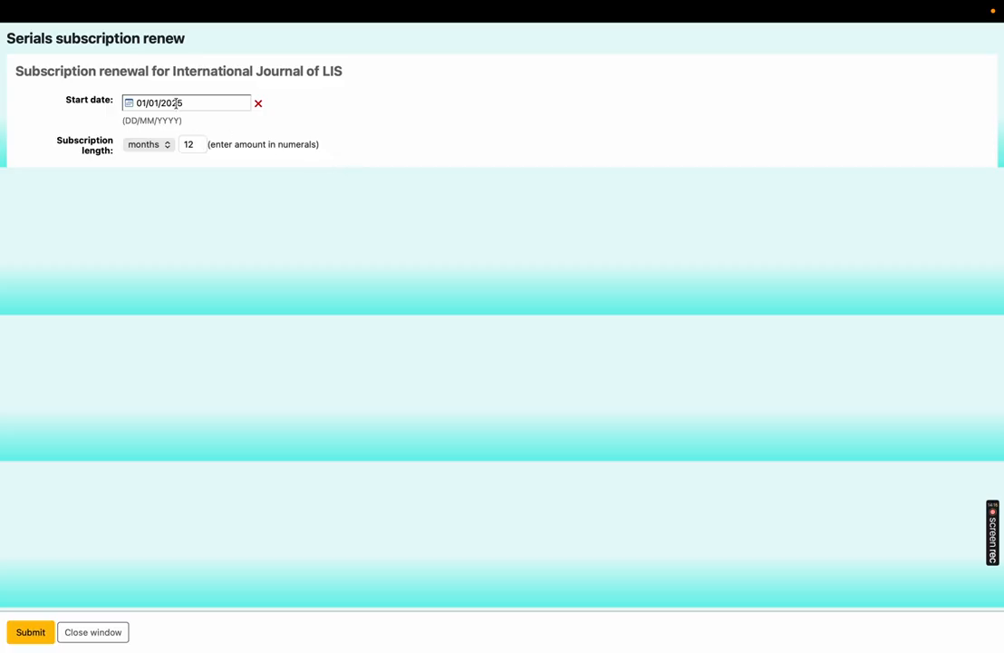
pyautogui.click(175, 103)
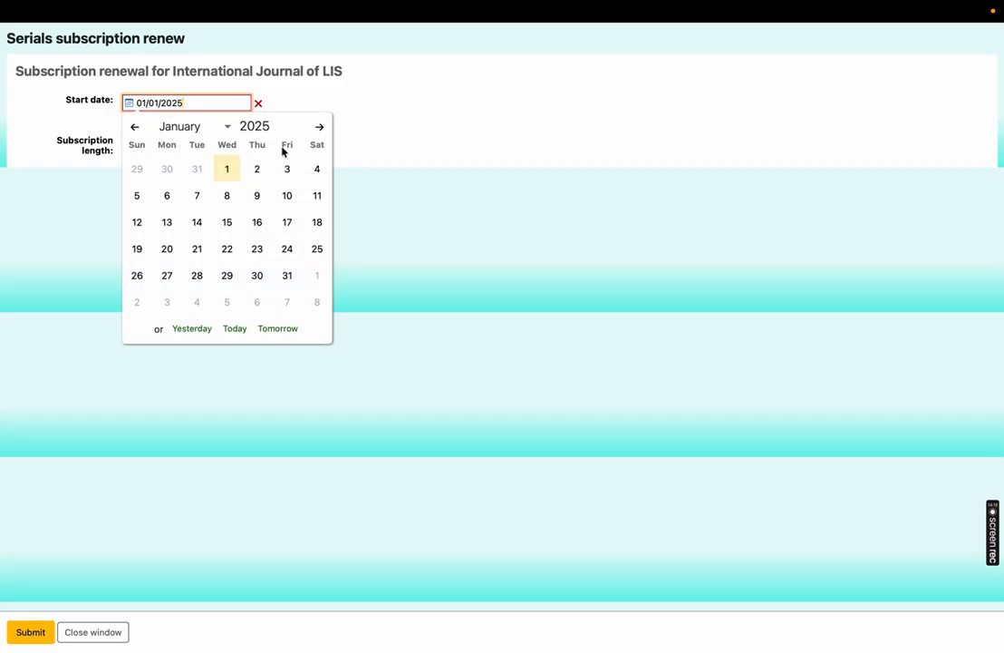
pyautogui.click(334, 139)
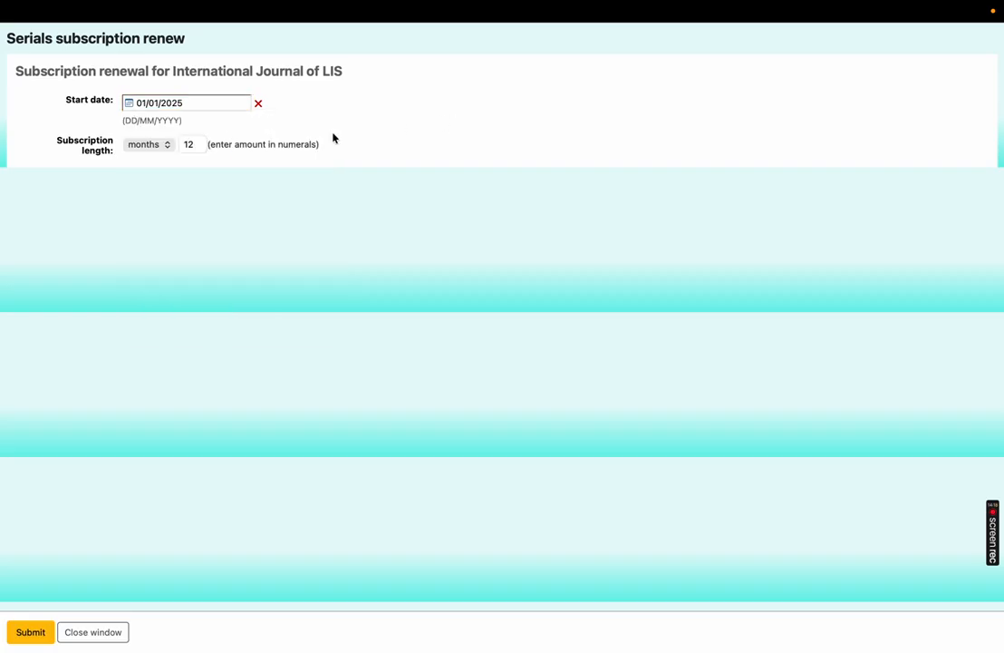
pyautogui.click(199, 143)
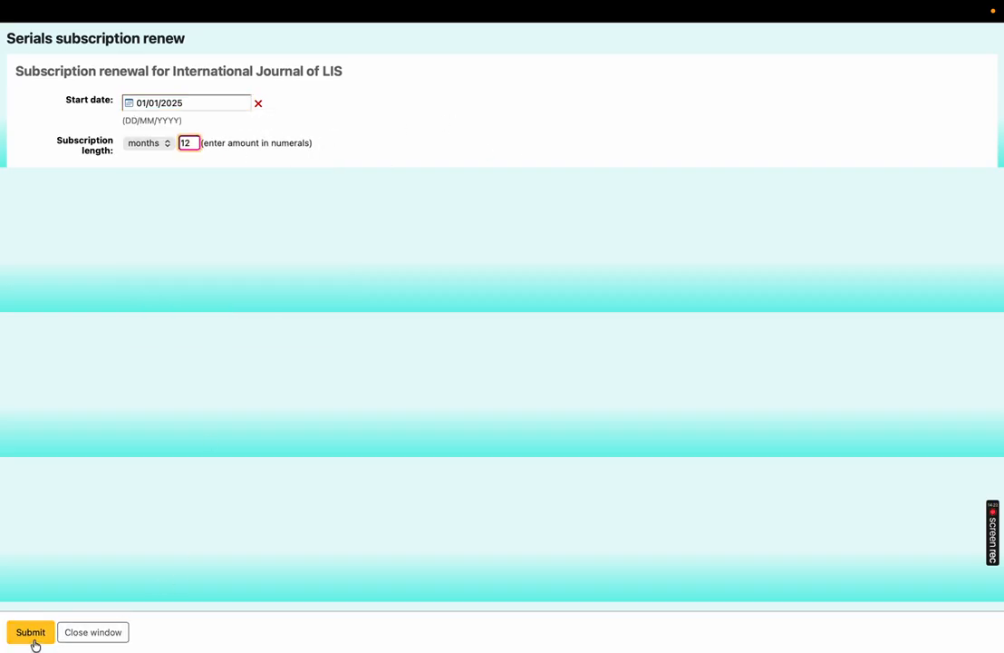
pyautogui.click(94, 634)
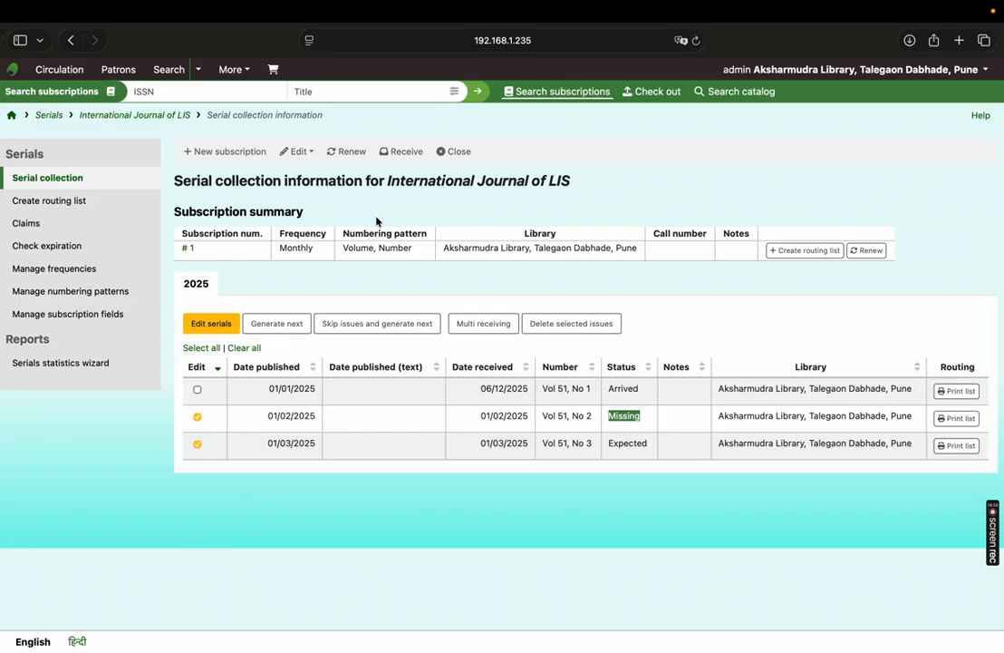
pyautogui.click(311, 153)
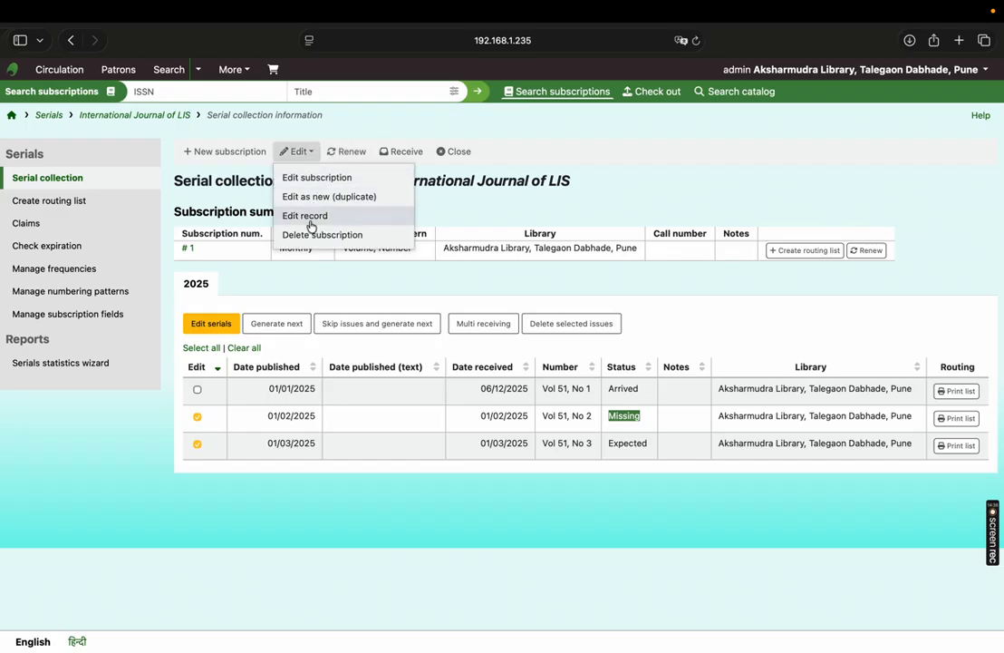
# - Close the International Journal of LIS subscription and reopen it, confirming both actions
pyautogui.click(538, 150)
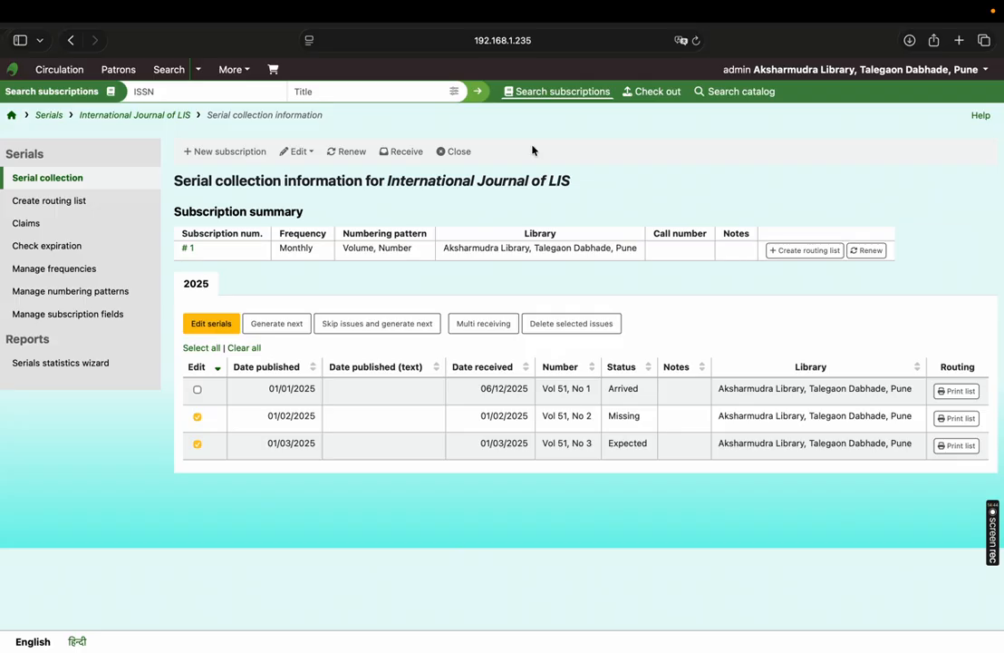
pyautogui.click(469, 154)
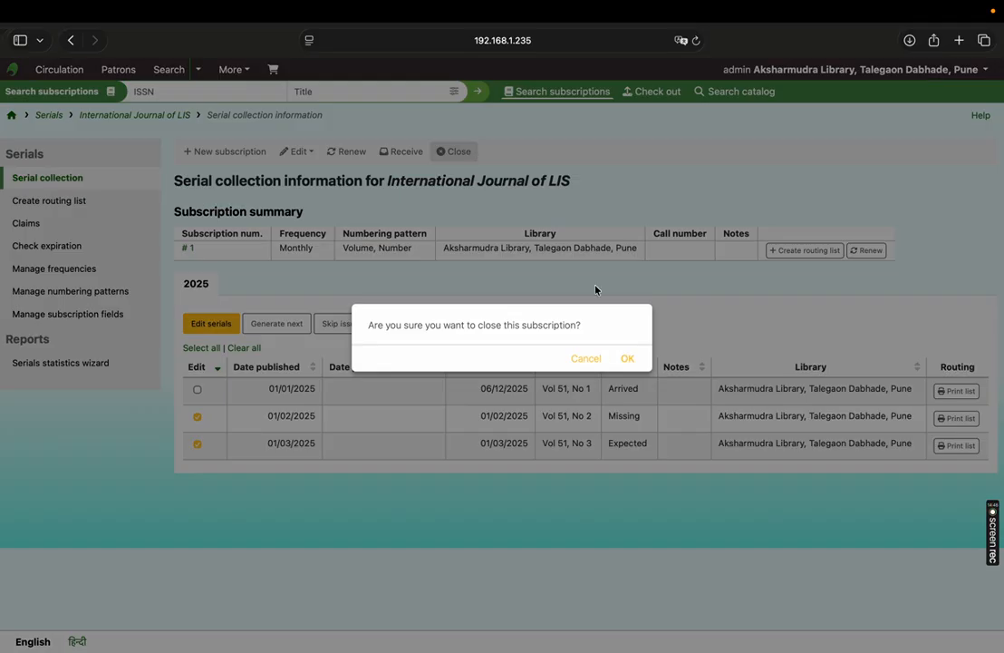
pyautogui.click(626, 359)
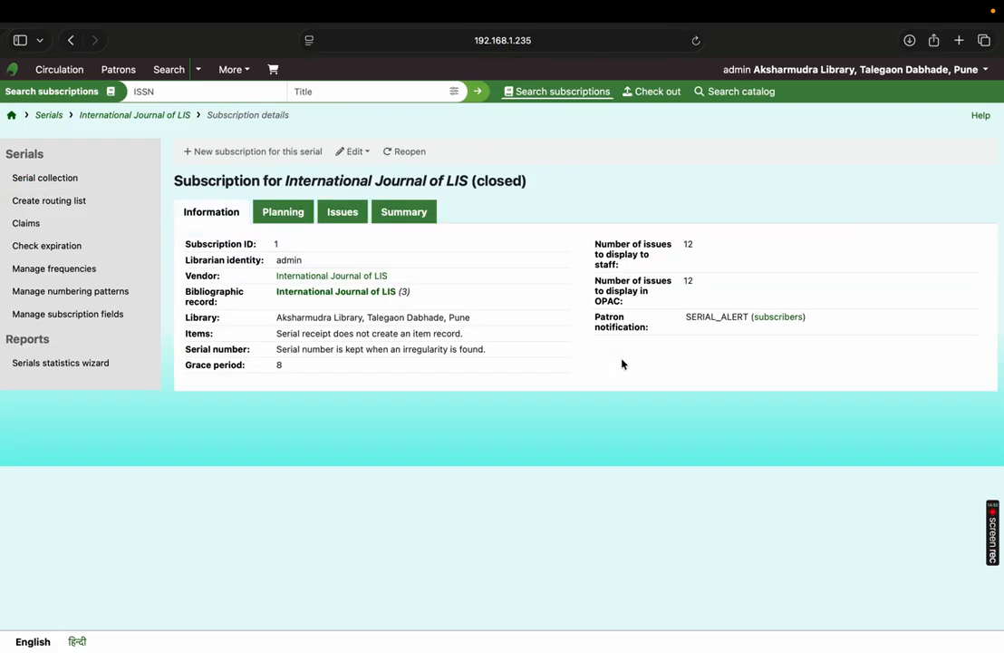
pyautogui.click(413, 152)
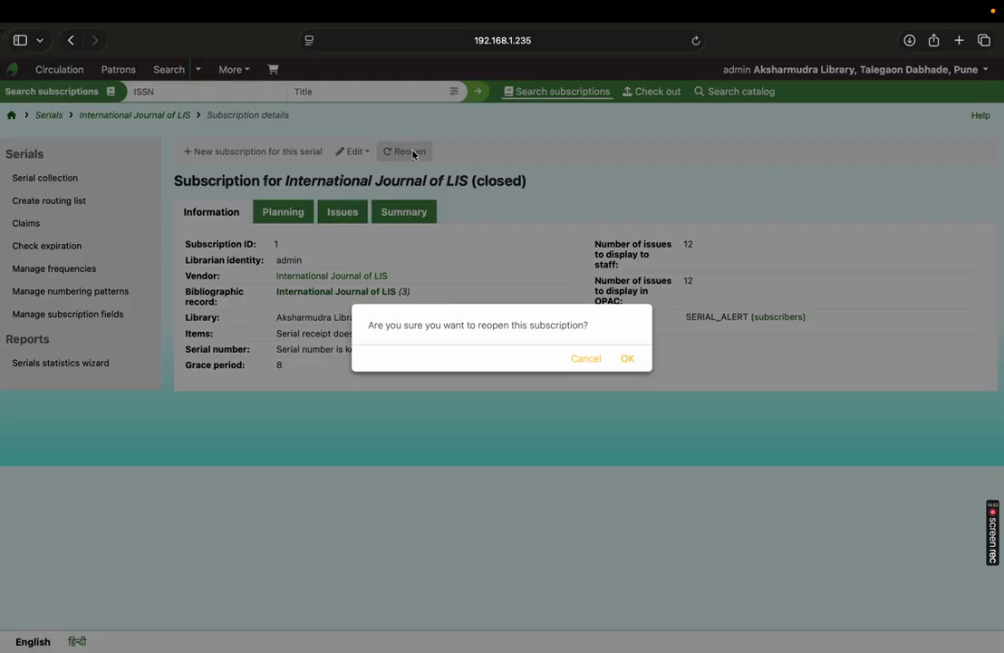
pyautogui.click(628, 359)
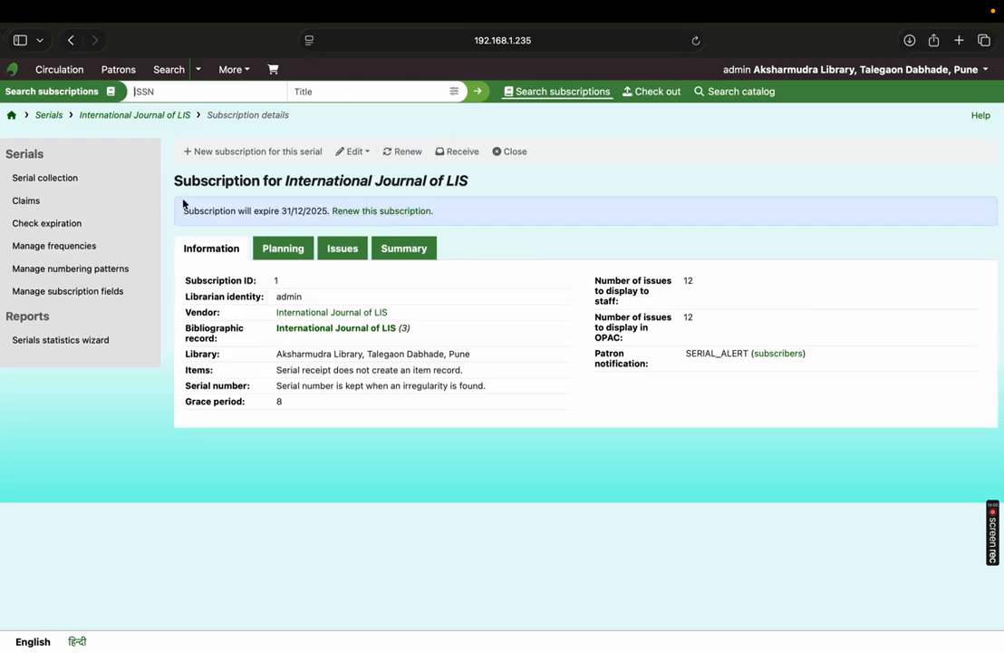
# - Open the subscription's renewal form, check the start date calendar, and close the form without submitting it
pyautogui.click(408, 211)
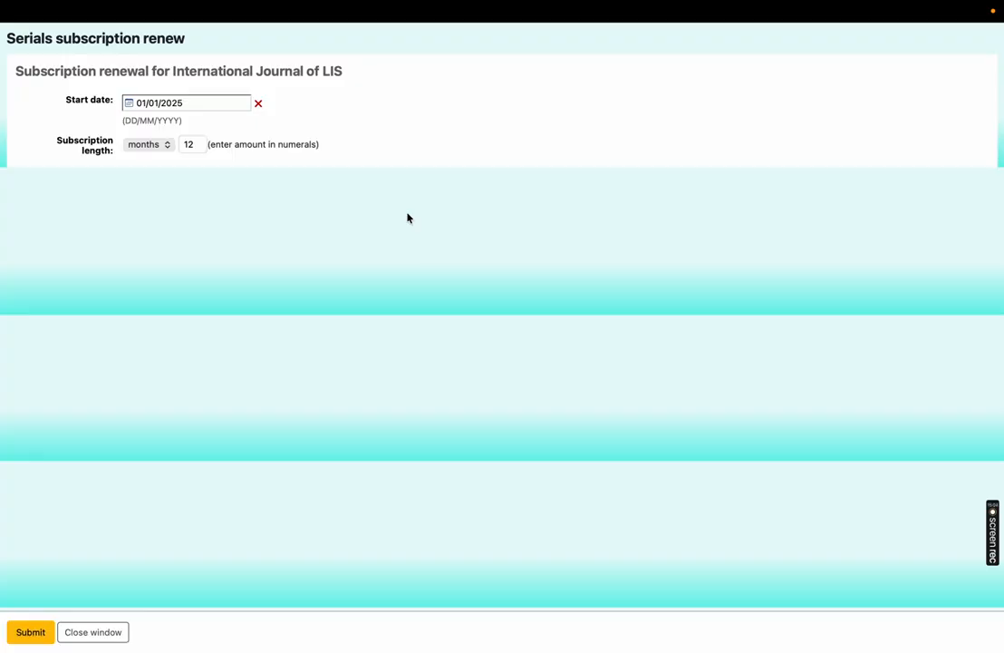
pyautogui.click(208, 102)
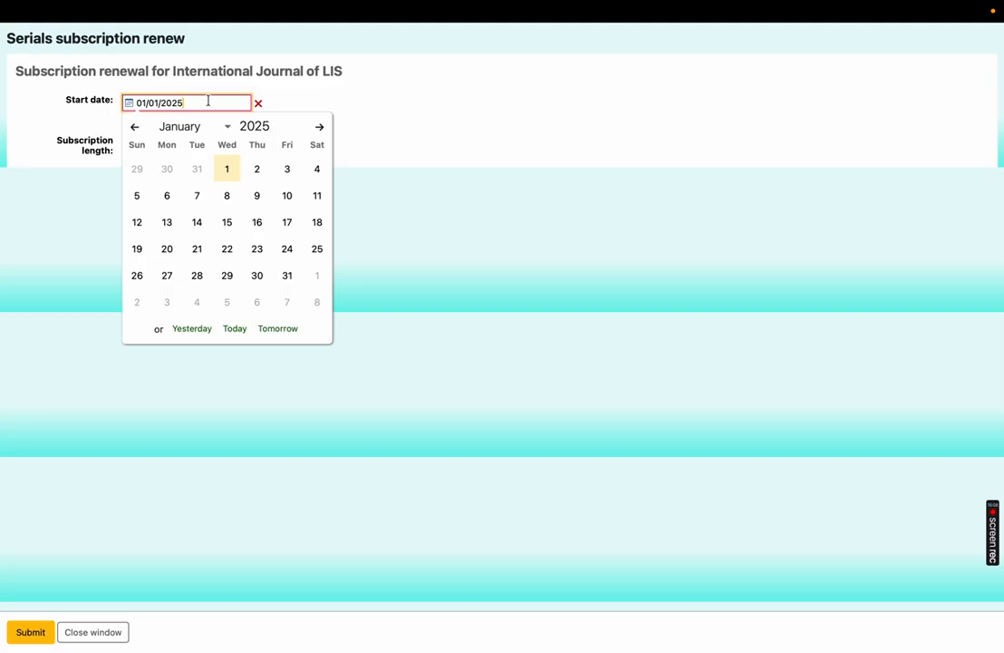
pyautogui.click(343, 87)
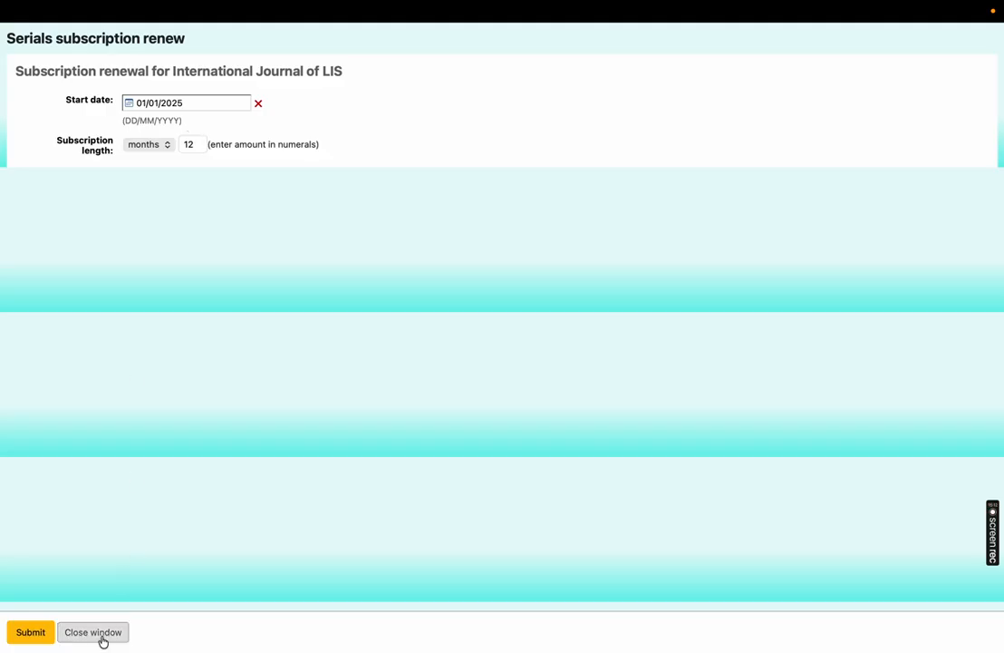
pyautogui.click(193, 102)
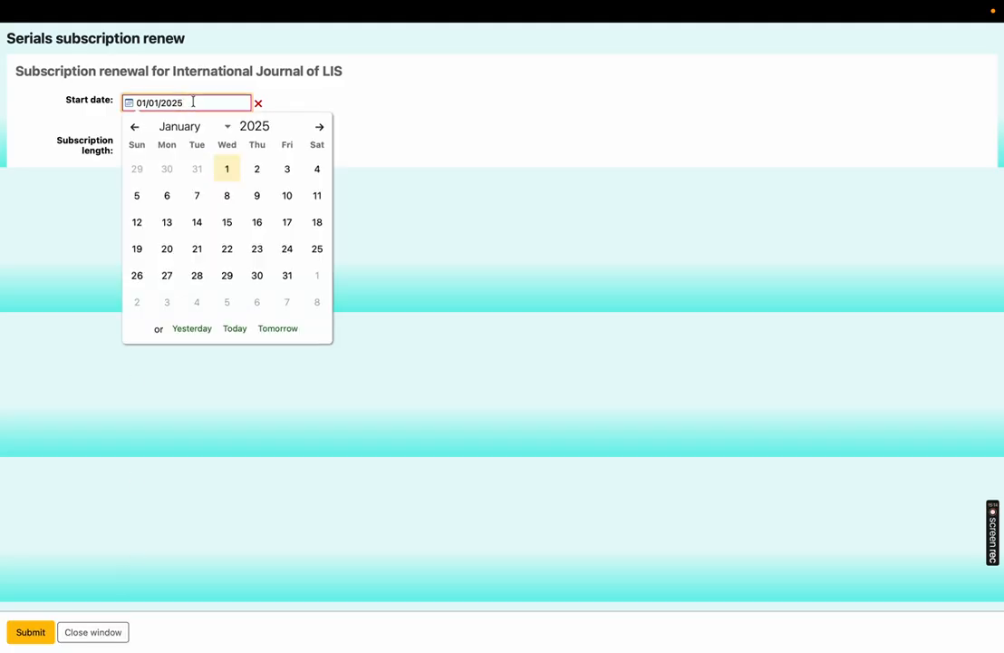
pyautogui.click(118, 632)
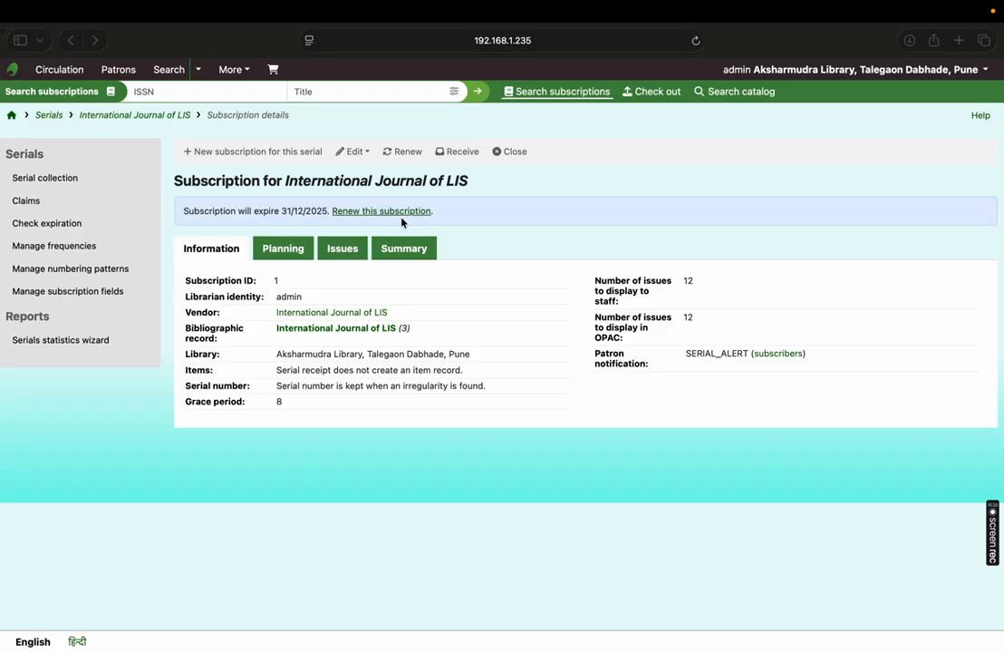
# - Review the subscription's planning details, issue statuses and summary of received and missing issues
pyautogui.click(285, 253)
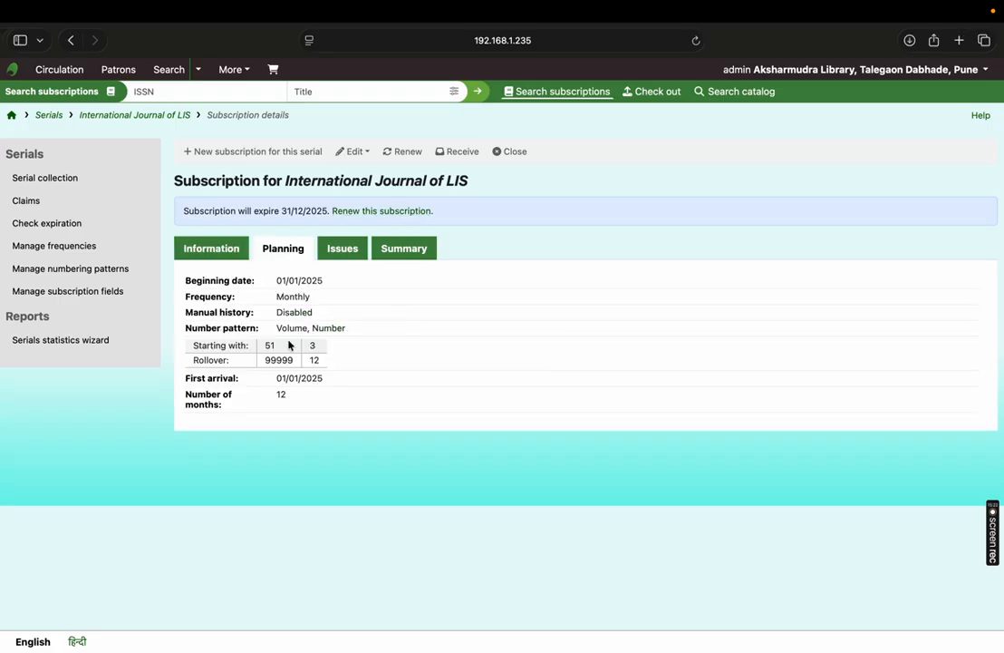
pyautogui.click(349, 260)
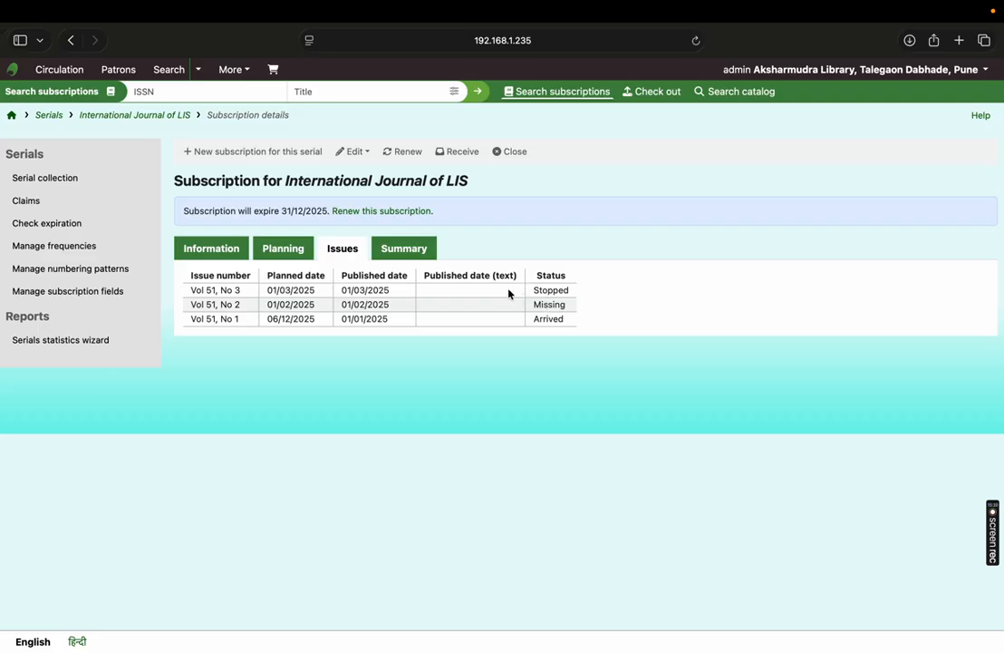
pyautogui.click(415, 251)
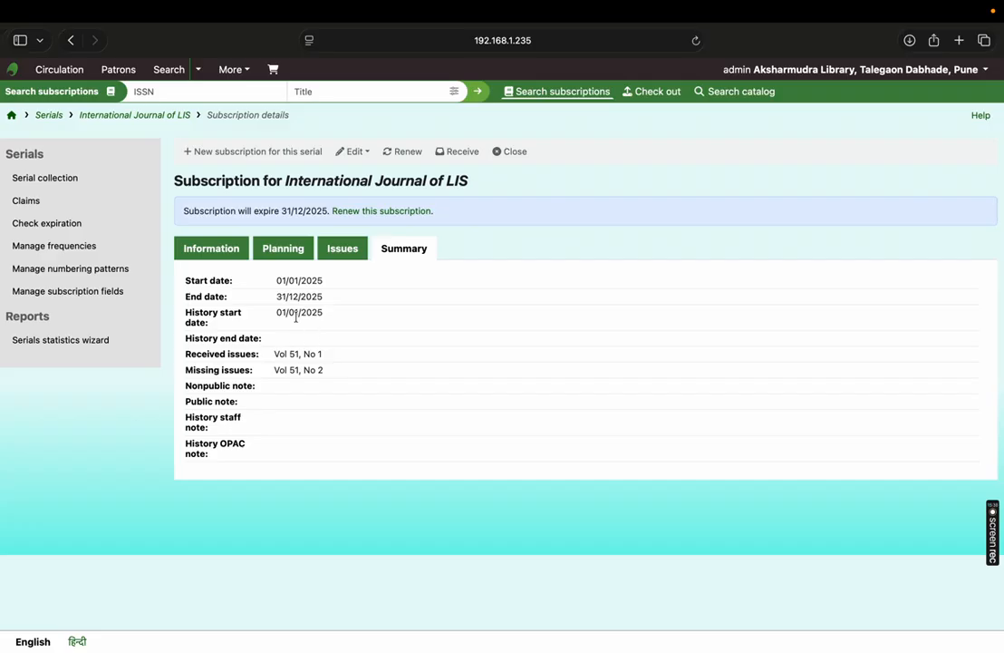
# - Run the serials subscriptions statistics report for any vendor with on-screen output, review the results, and return to the home page
pyautogui.click(92, 344)
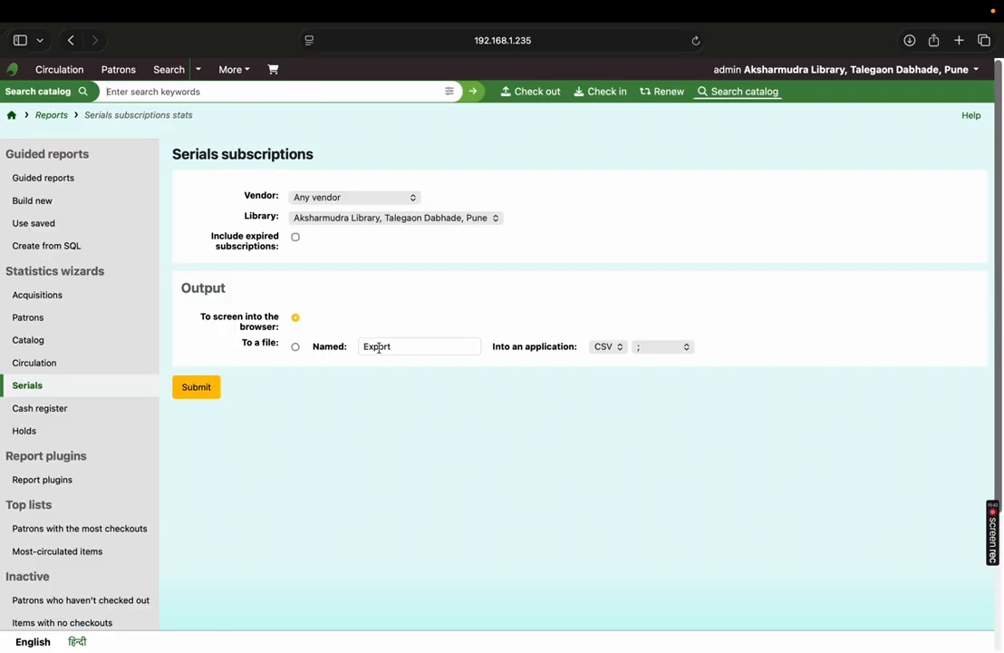
pyautogui.click(196, 388)
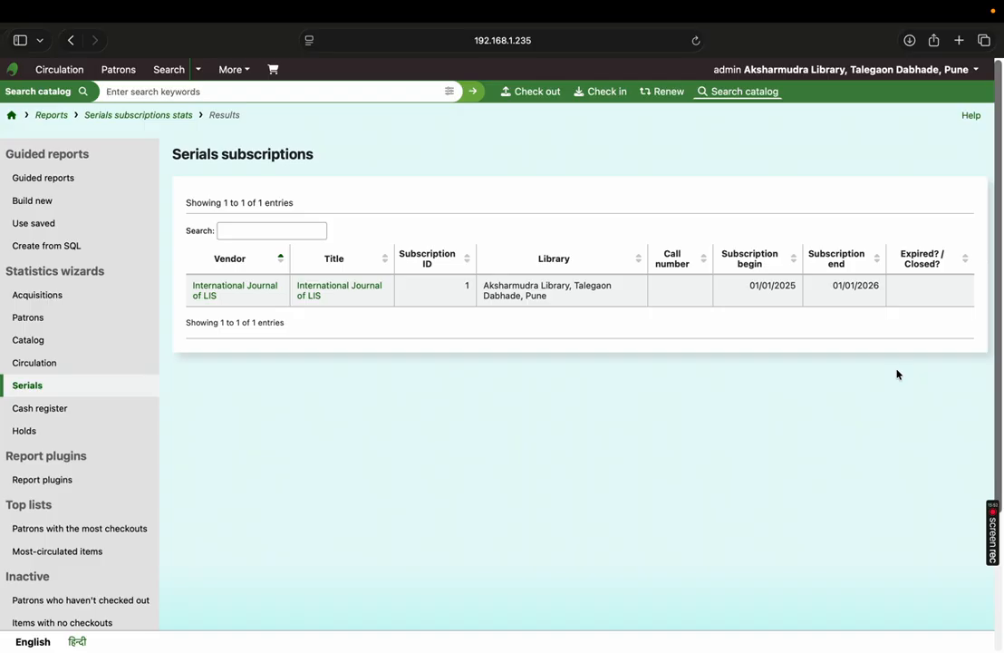
pyautogui.scroll(-2, 473, 354)
pyautogui.scroll(2, 473, 355)
pyautogui.click(14, 116)
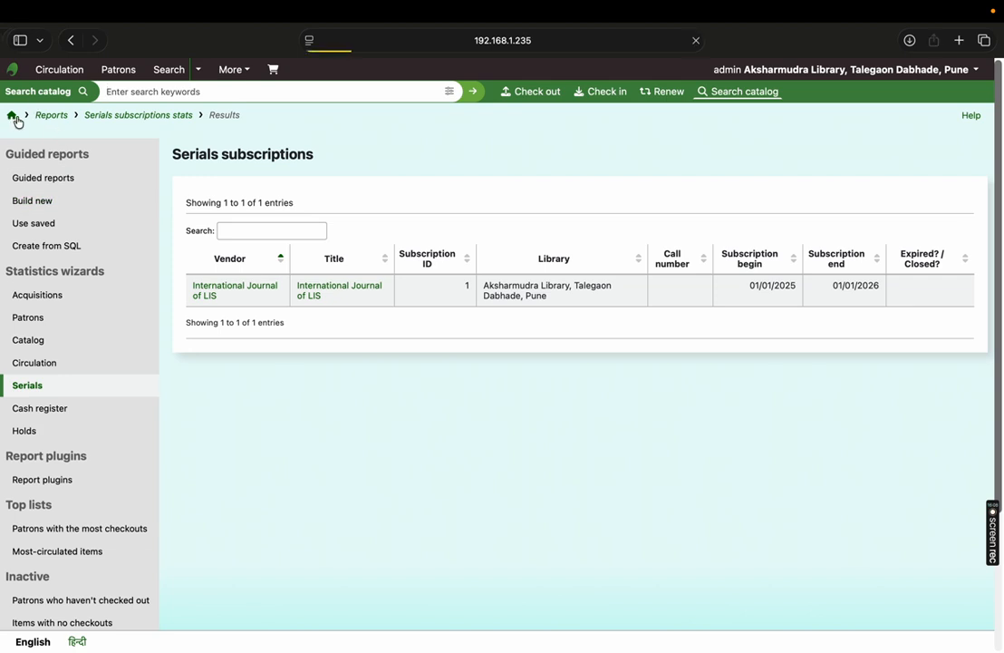